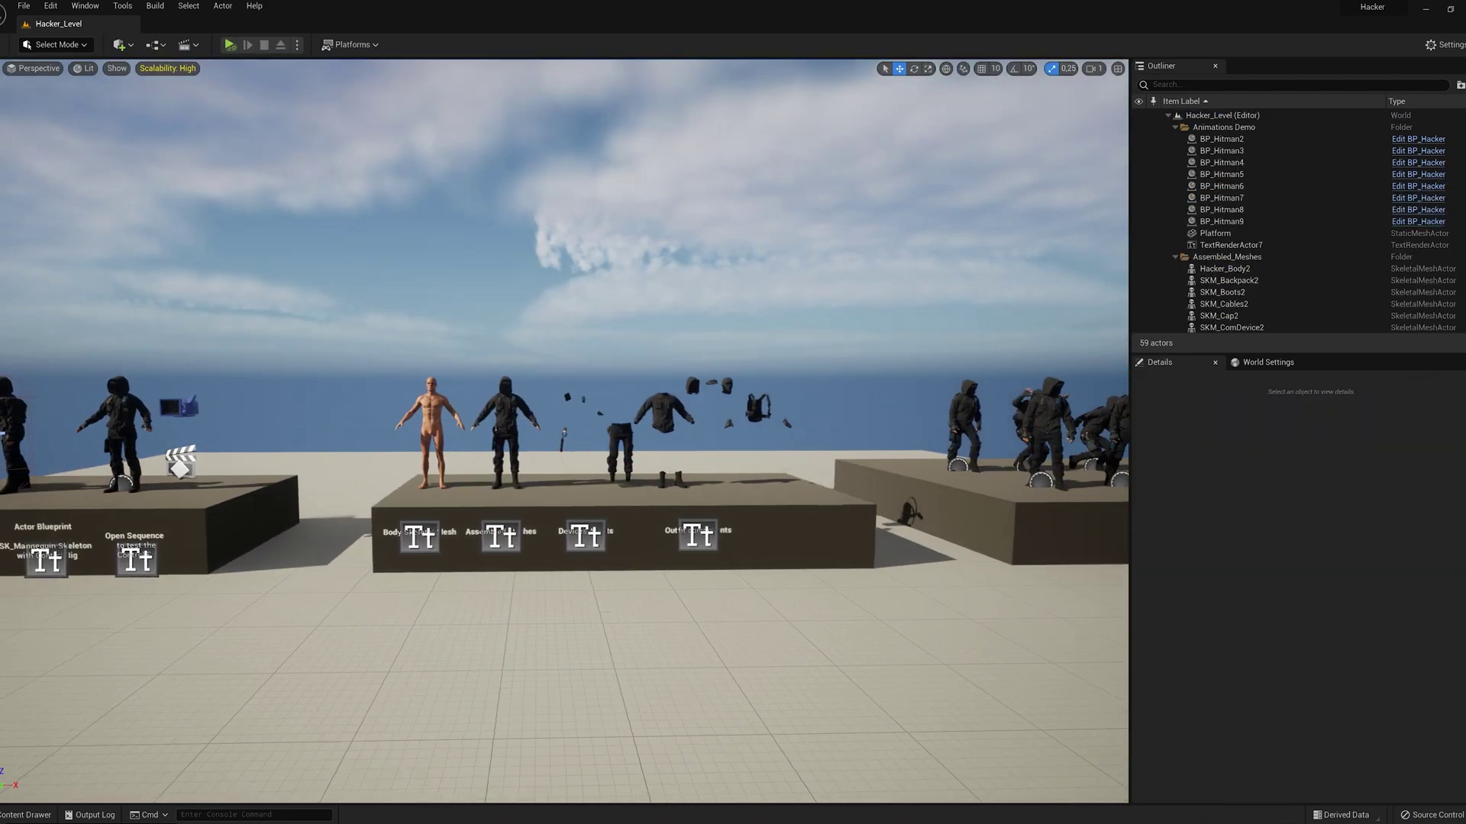
# - Hide the editor icons in the viewport with game view and start simulating the level
pyautogui.press('w')
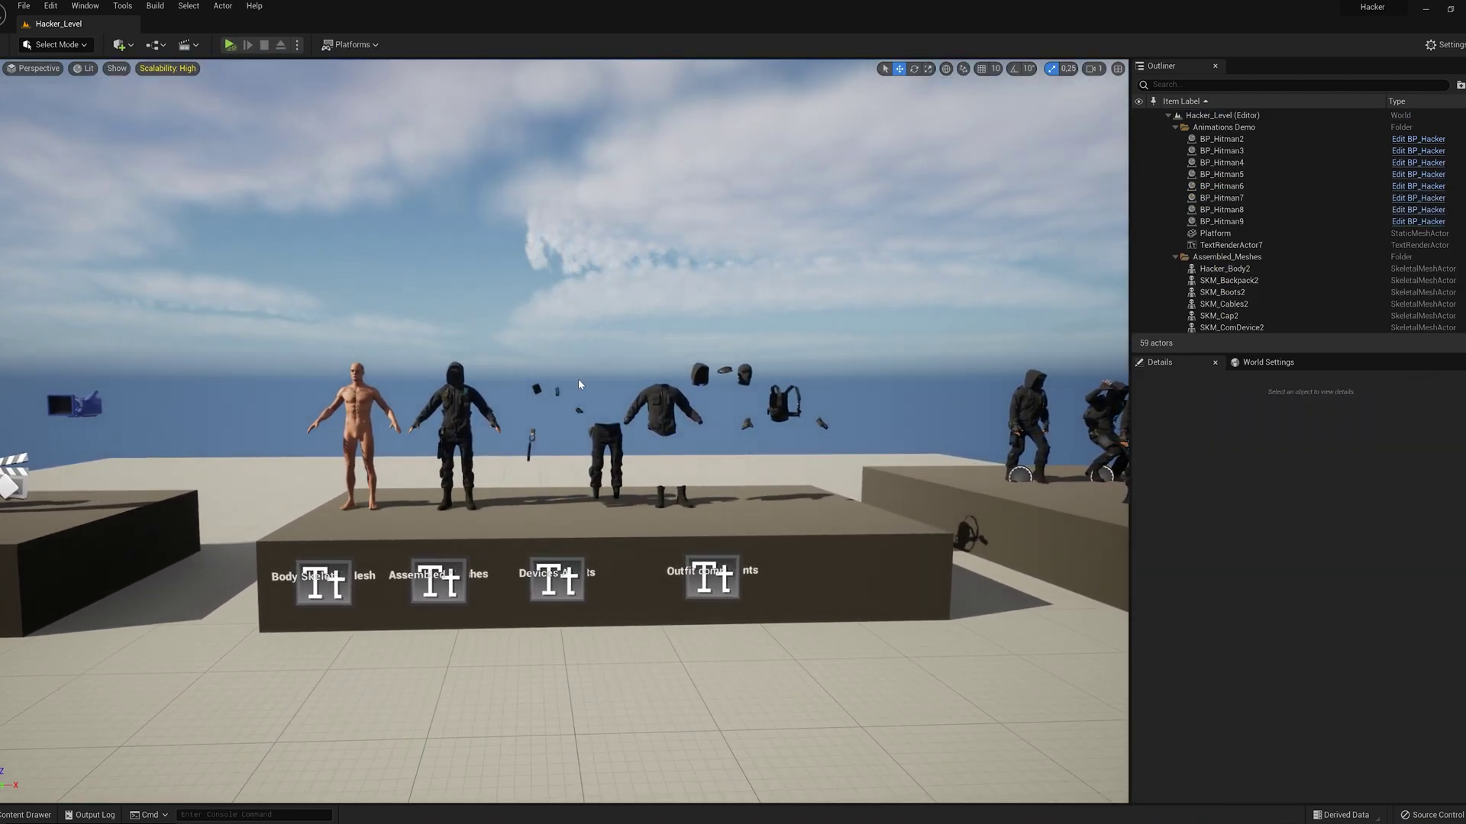
pyautogui.press('g')
pyautogui.moveTo(579, 378); pyautogui.dragTo(568, 376, button='right')
pyautogui.press('w')
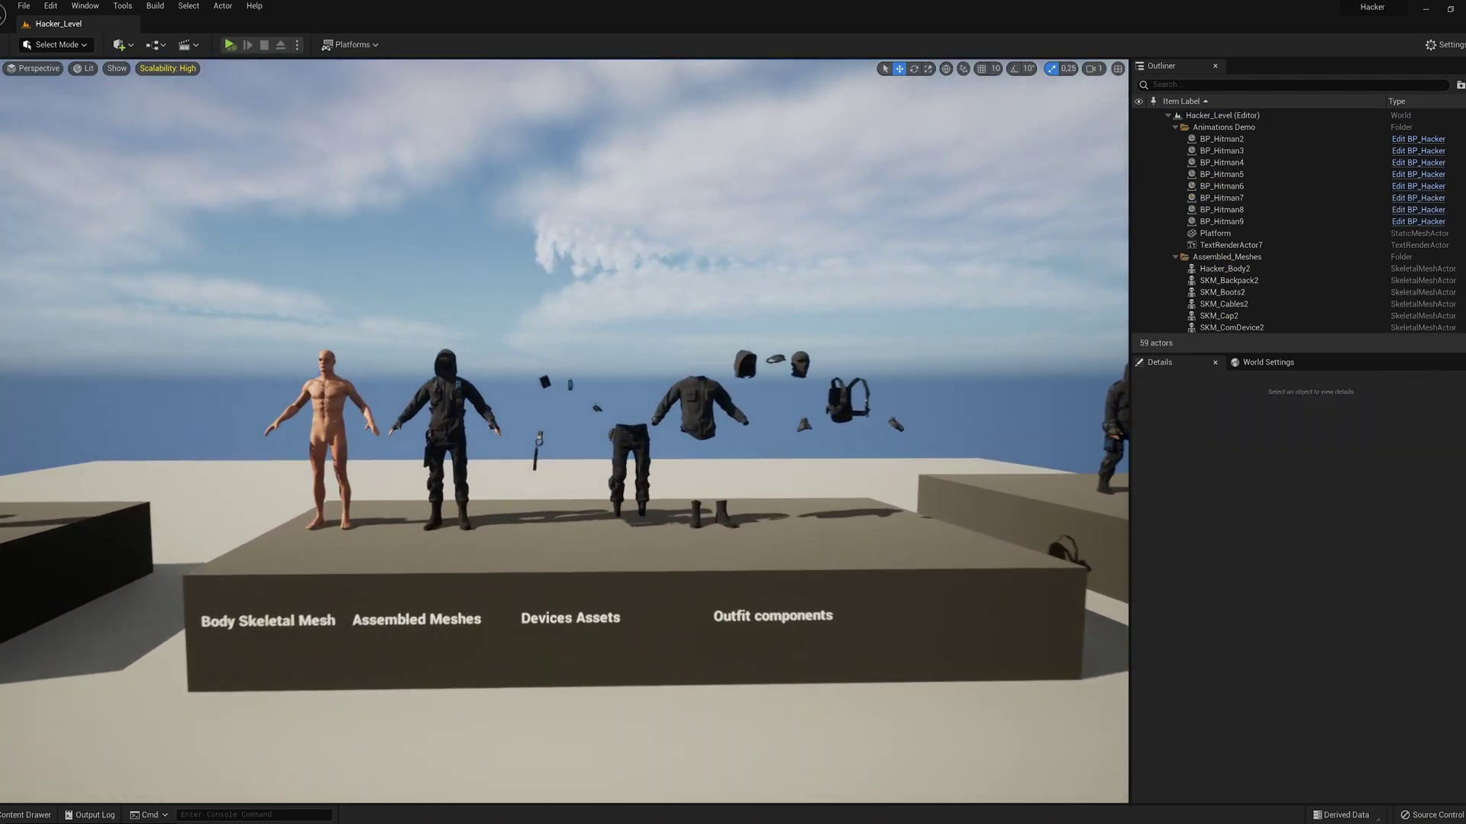
pyautogui.moveTo(571, 355); pyautogui.dragTo(576, 379)
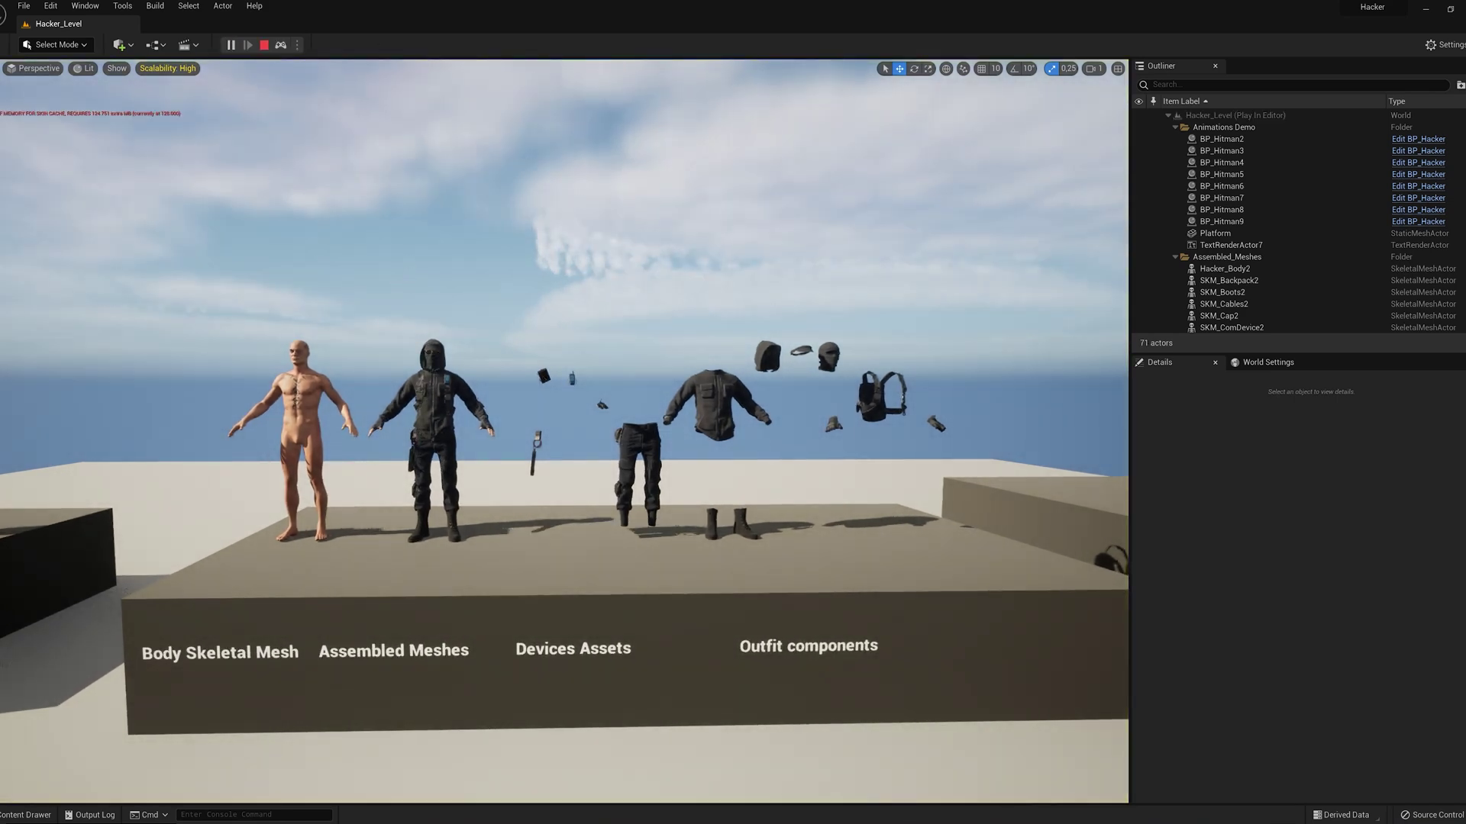
# - Look over the display platforms holding the blueprints, the character meshes and outfit components, and the mannequin animation demo
pyautogui.moveTo(564, 432); pyautogui.dragTo(561, 564)
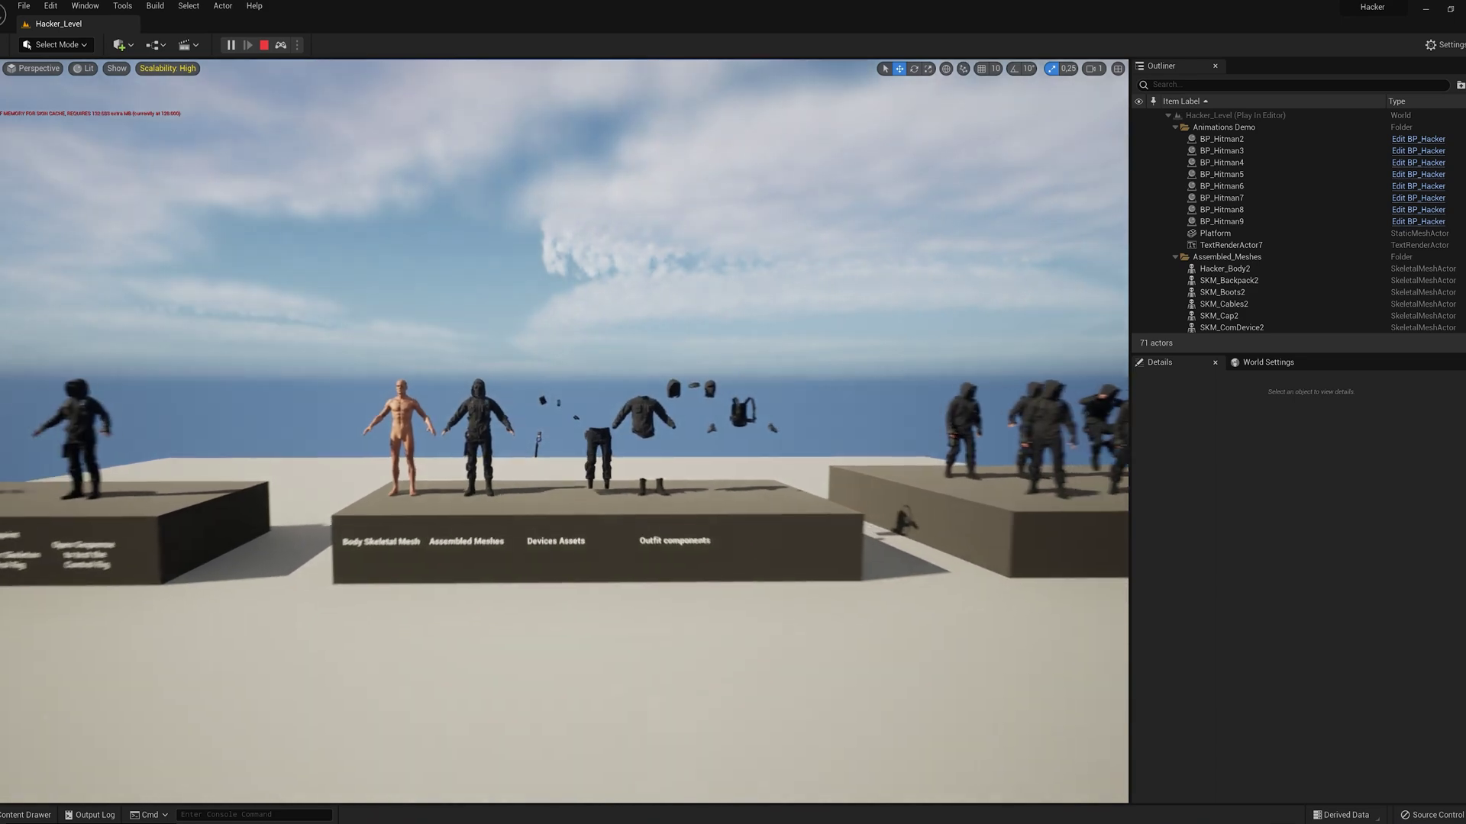
pyautogui.press('s')
pyautogui.press('d')
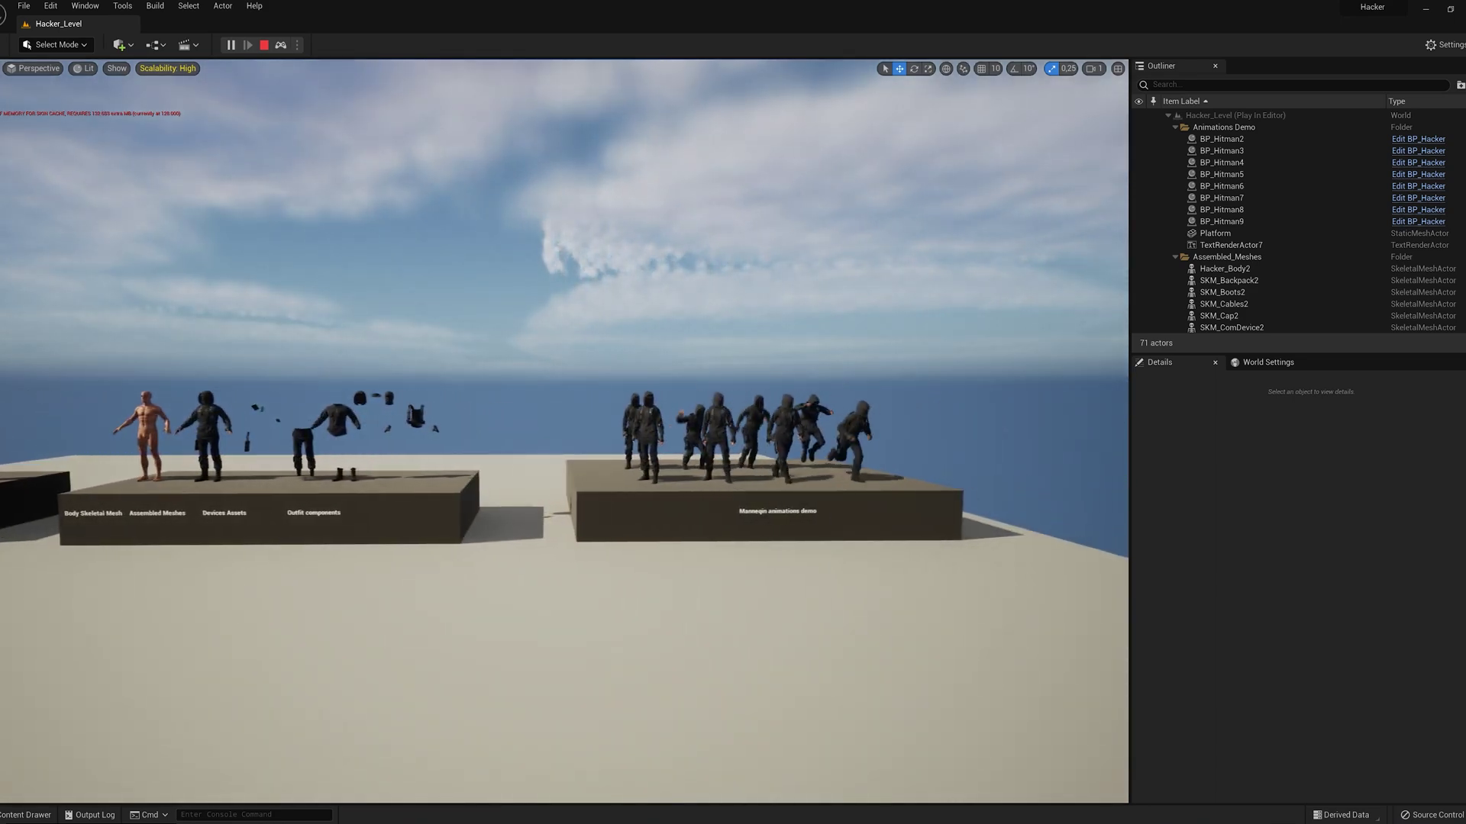
pyautogui.press('a')
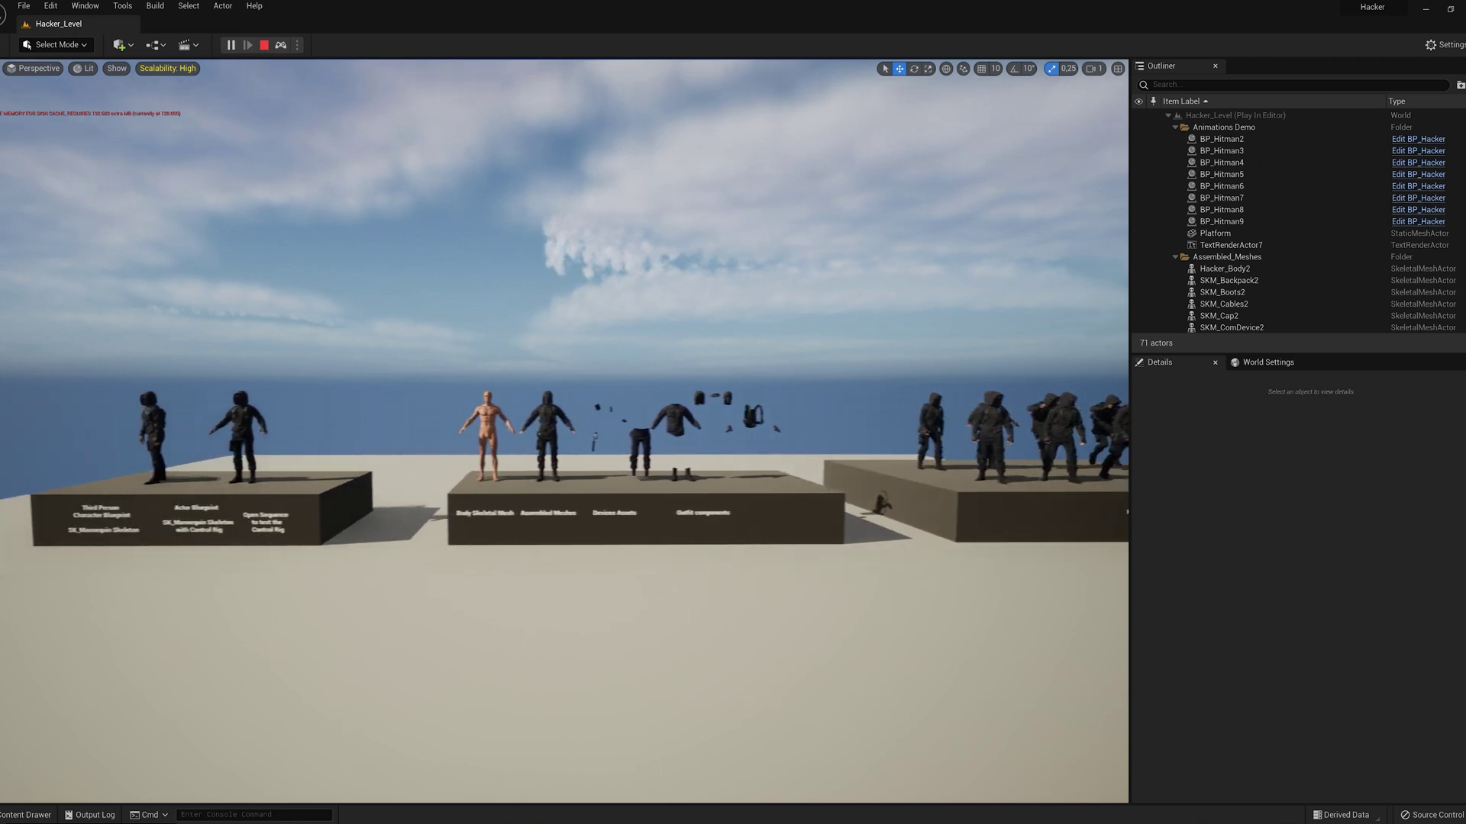
pyautogui.press('w')
pyautogui.press('w')
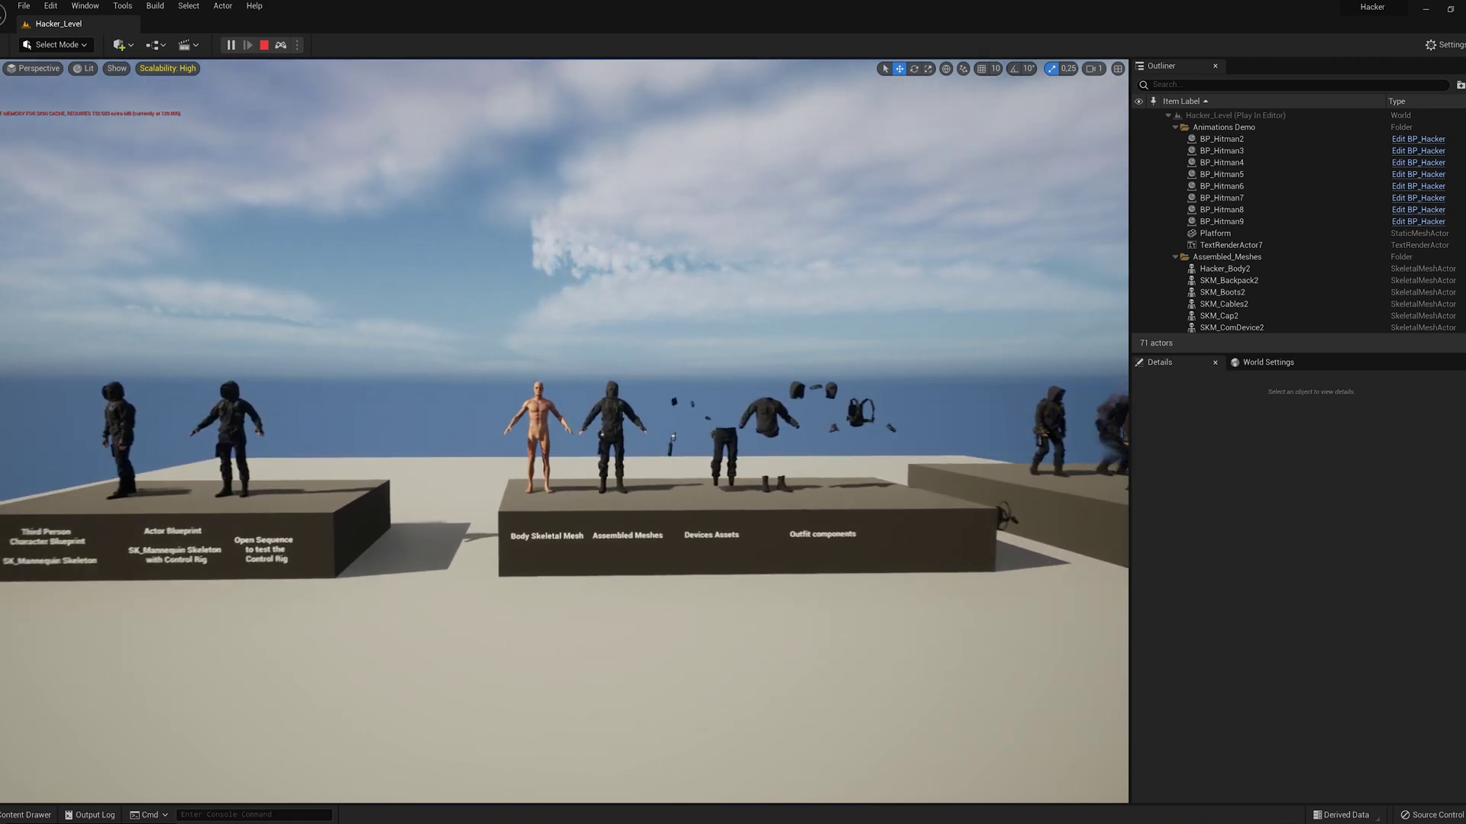
pyautogui.press('w')
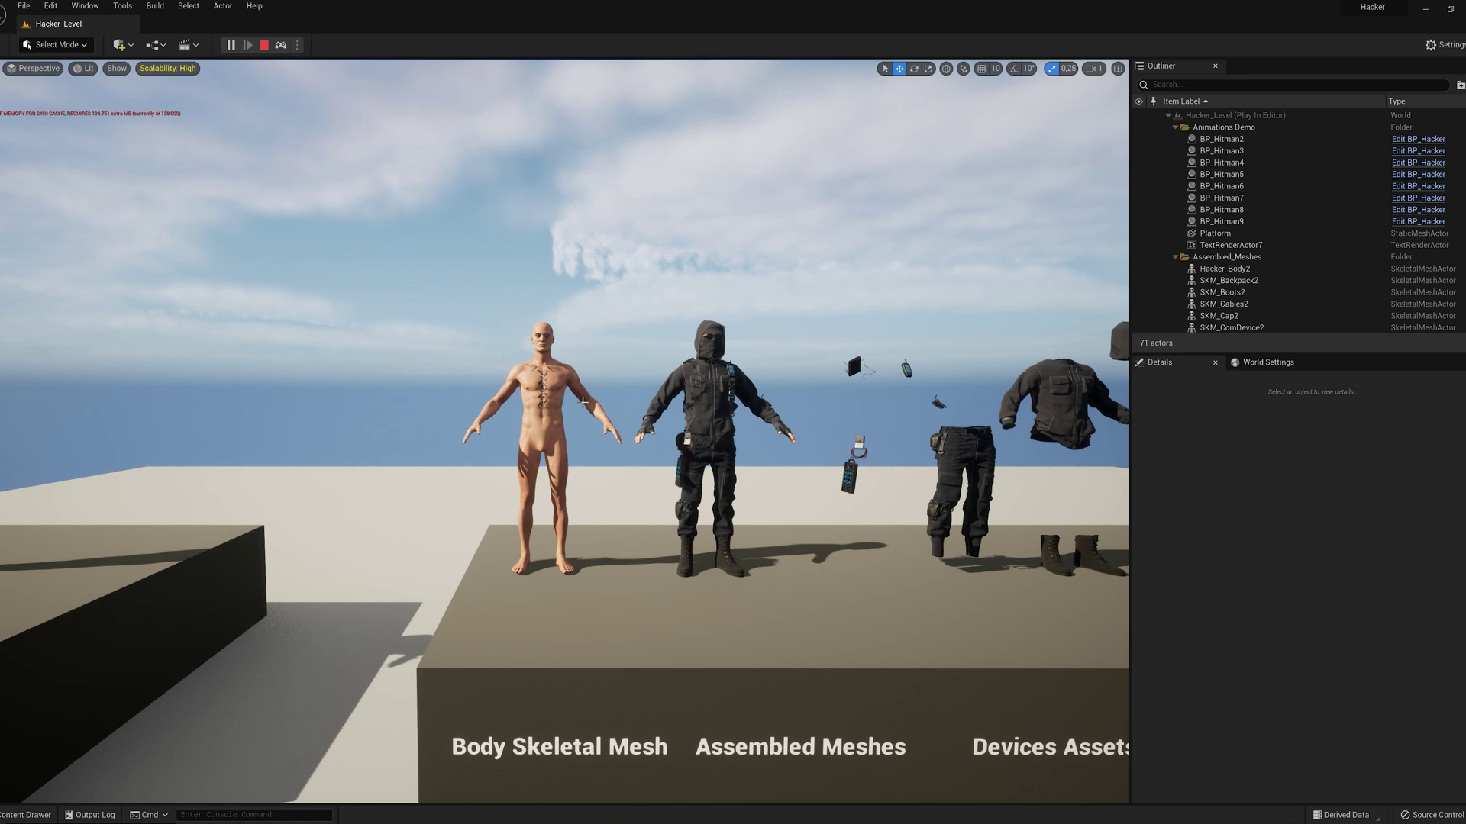
# - Inspect the body mesh and the separate outfit components, including boots, facemask and backpack, by selecting them on the central platform
pyautogui.click(545, 399)
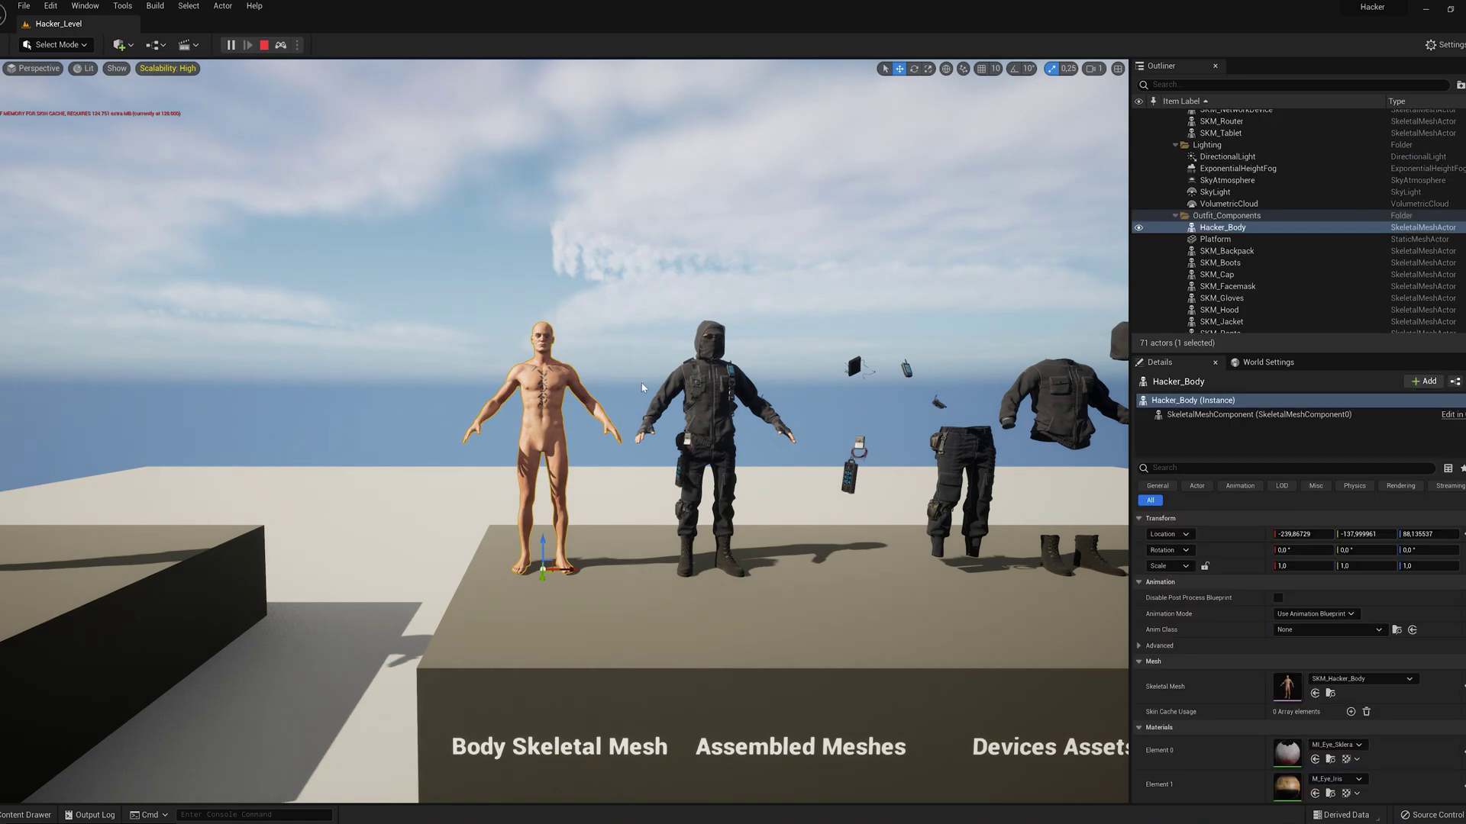
pyautogui.press('d')
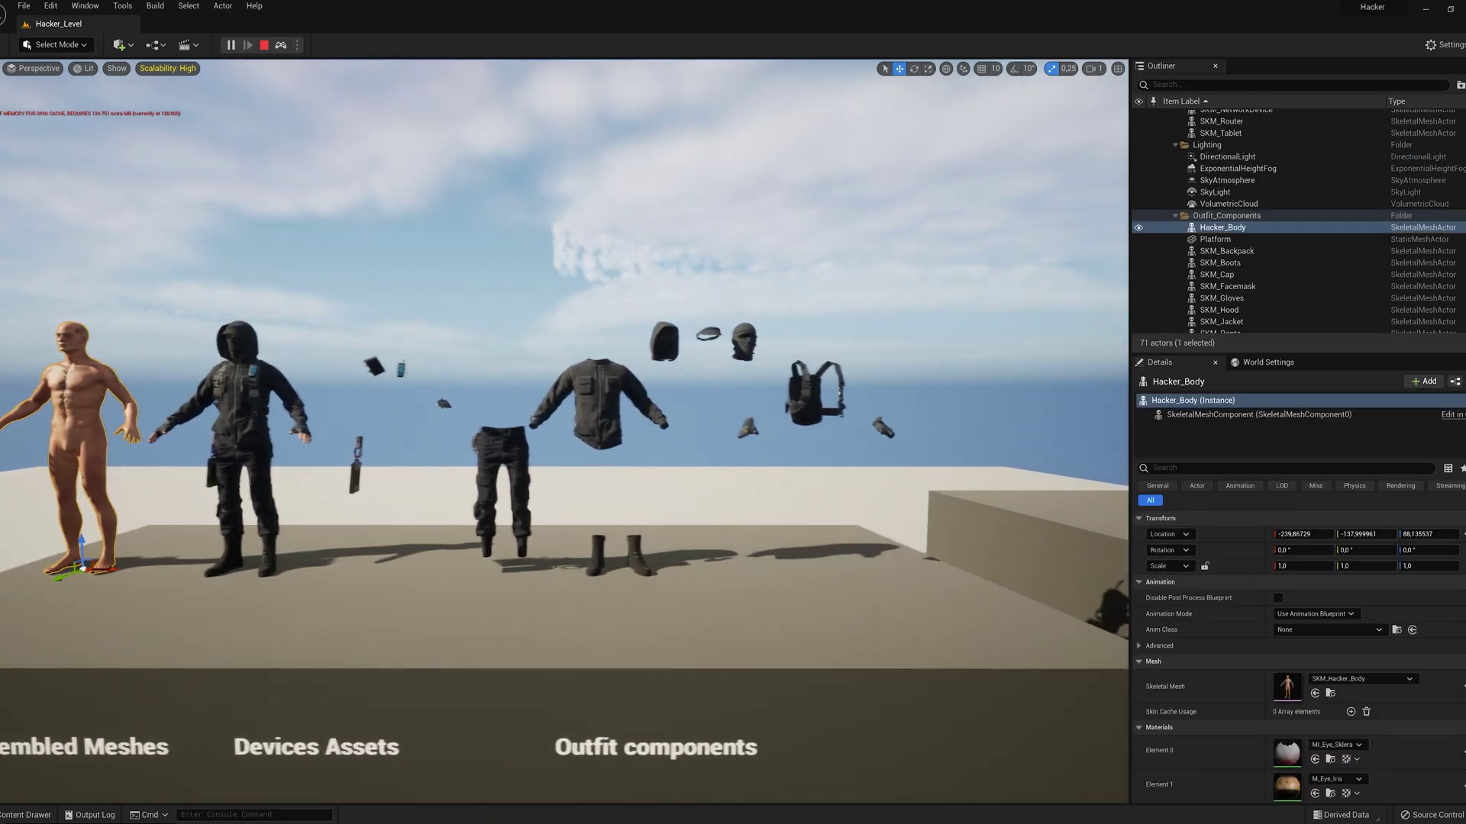
pyautogui.click(510, 454)
pyautogui.click(590, 409)
pyautogui.click(621, 551)
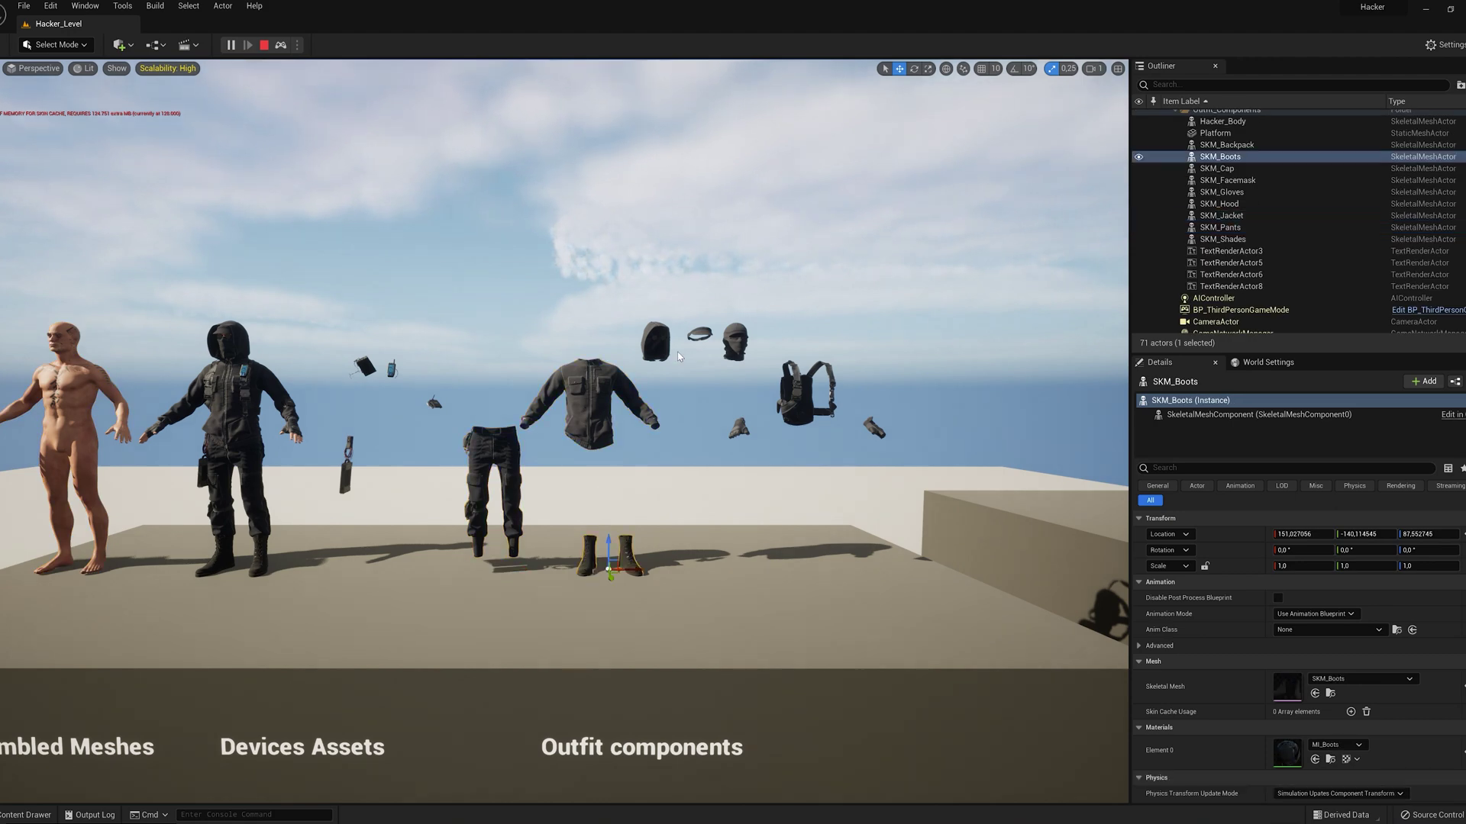
pyautogui.click(660, 332)
pyautogui.click(700, 333)
pyautogui.click(735, 336)
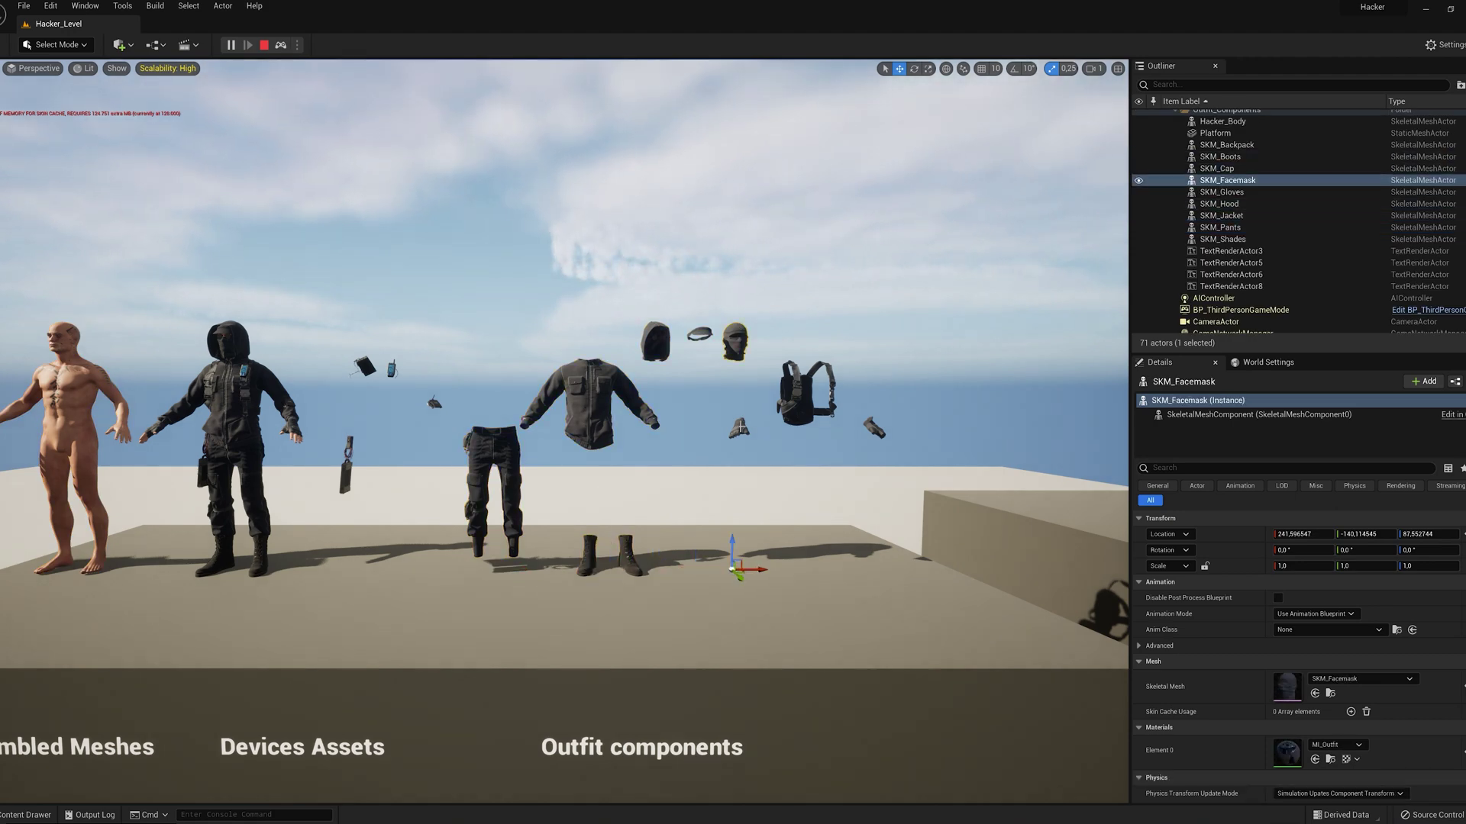
pyautogui.click(739, 426)
pyautogui.click(798, 393)
# - Inspect the separate device meshes, including the router and tablet, by selecting them above the central platform
pyautogui.moveTo(664, 421); pyautogui.dragTo(497, 446, button='right')
pyautogui.press('w')
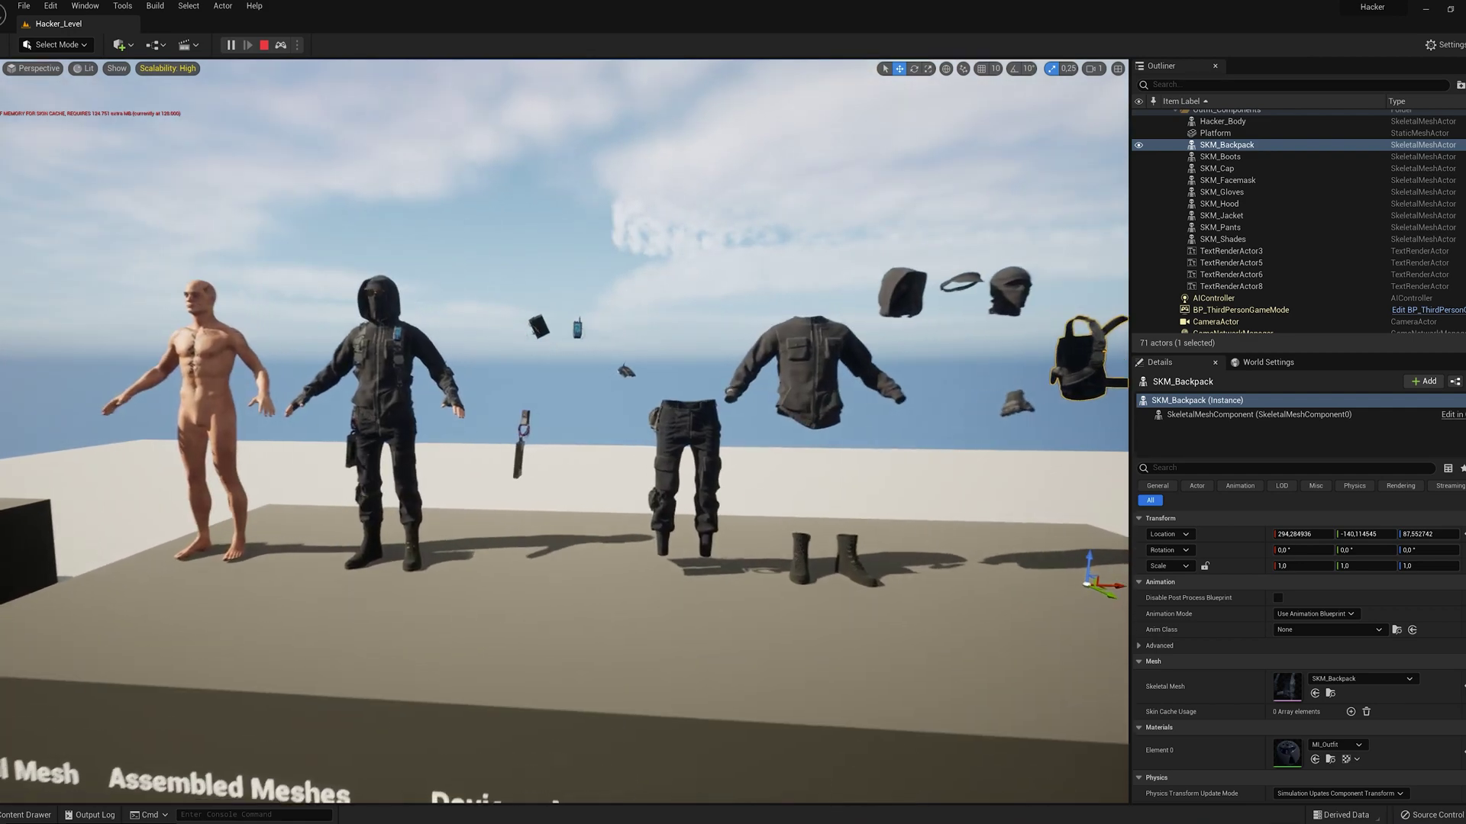
pyautogui.click(539, 328)
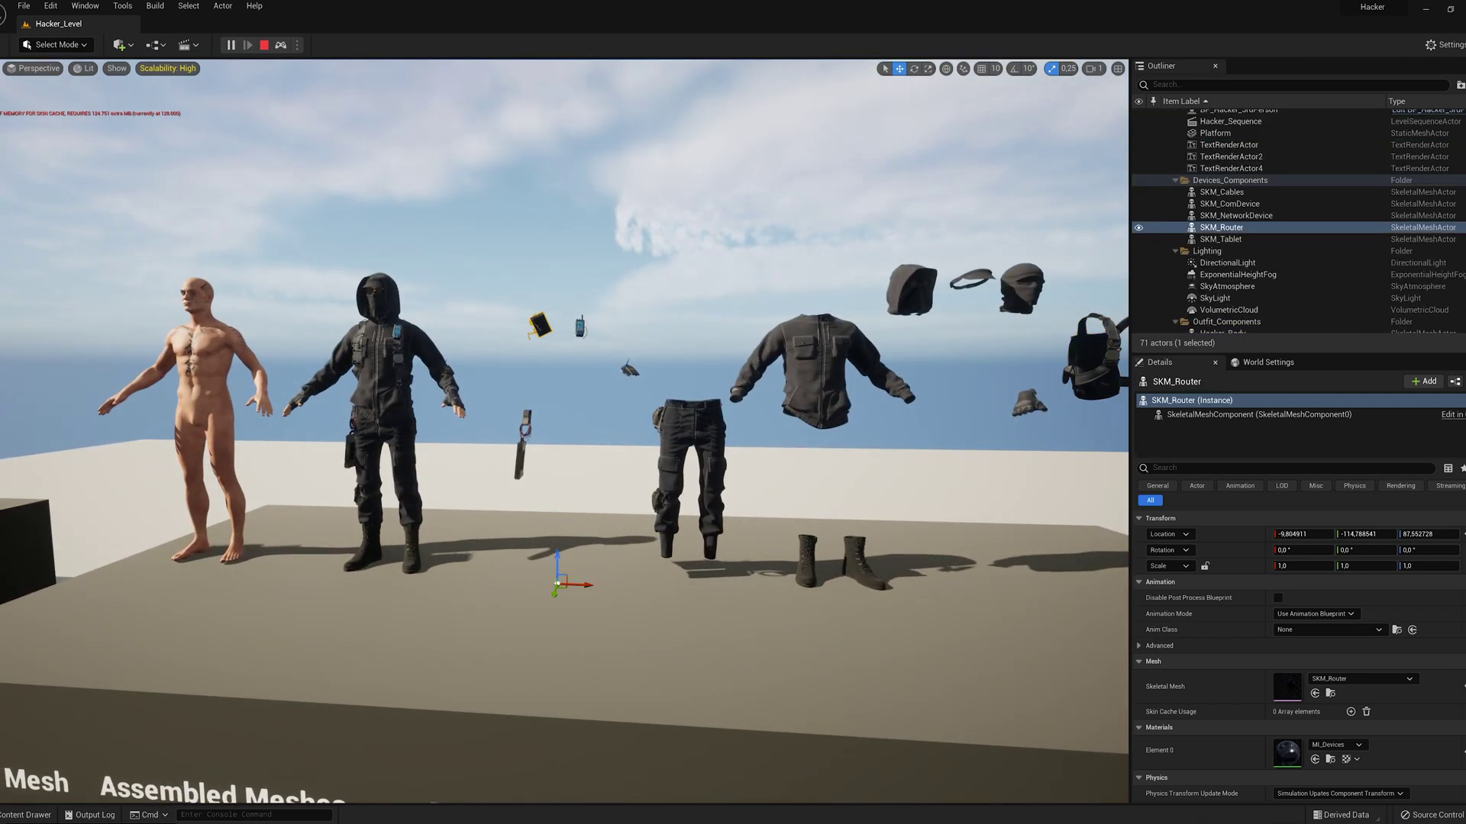
pyautogui.click(580, 327)
pyautogui.click(629, 369)
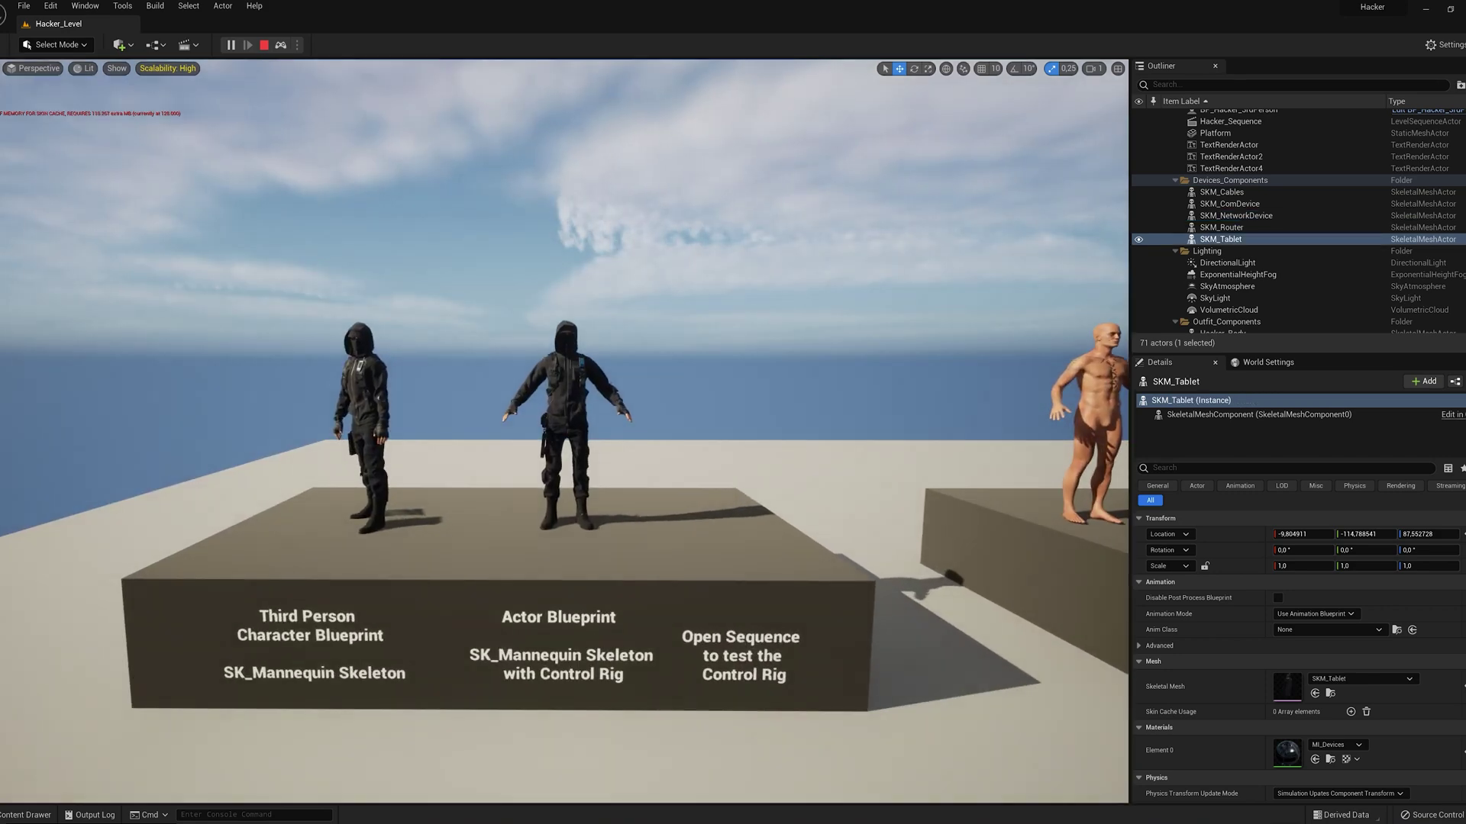
# - Select the BP_Hacker actor and open the BP_Hacker blueprint from the Hacker content folder
pyautogui.click(566, 394)
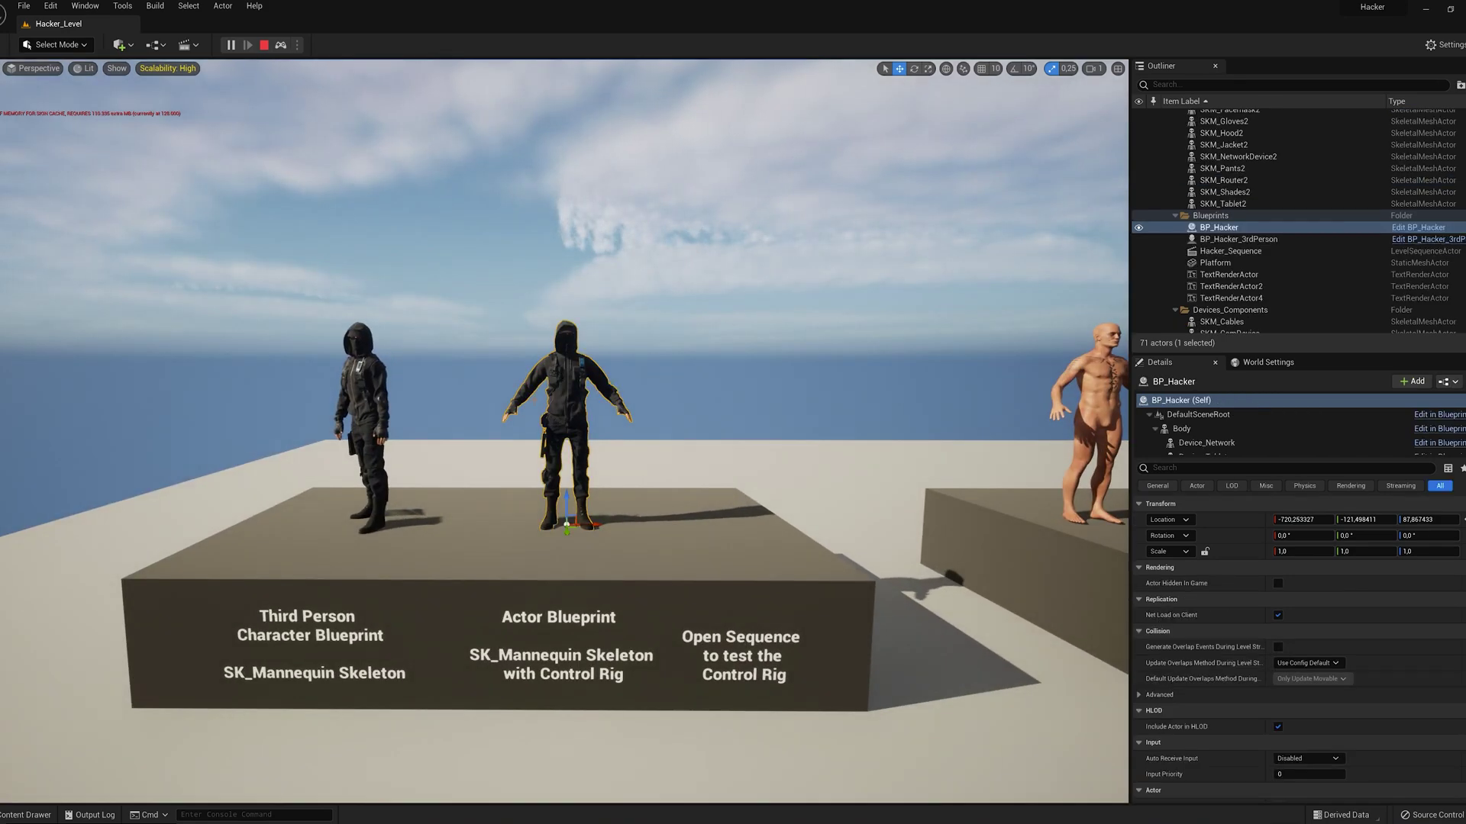
pyautogui.click(41, 814)
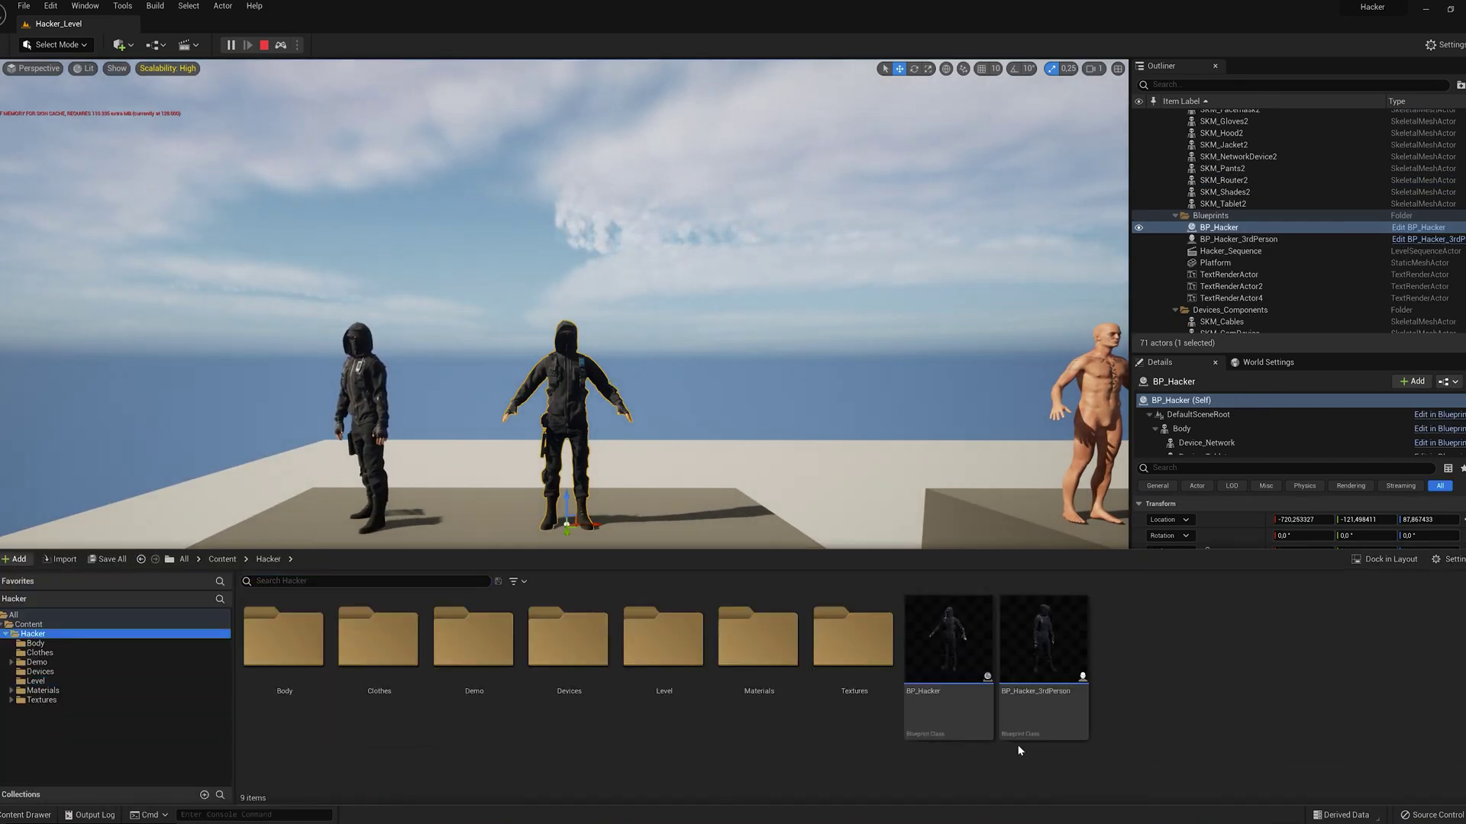
pyautogui.click(937, 653)
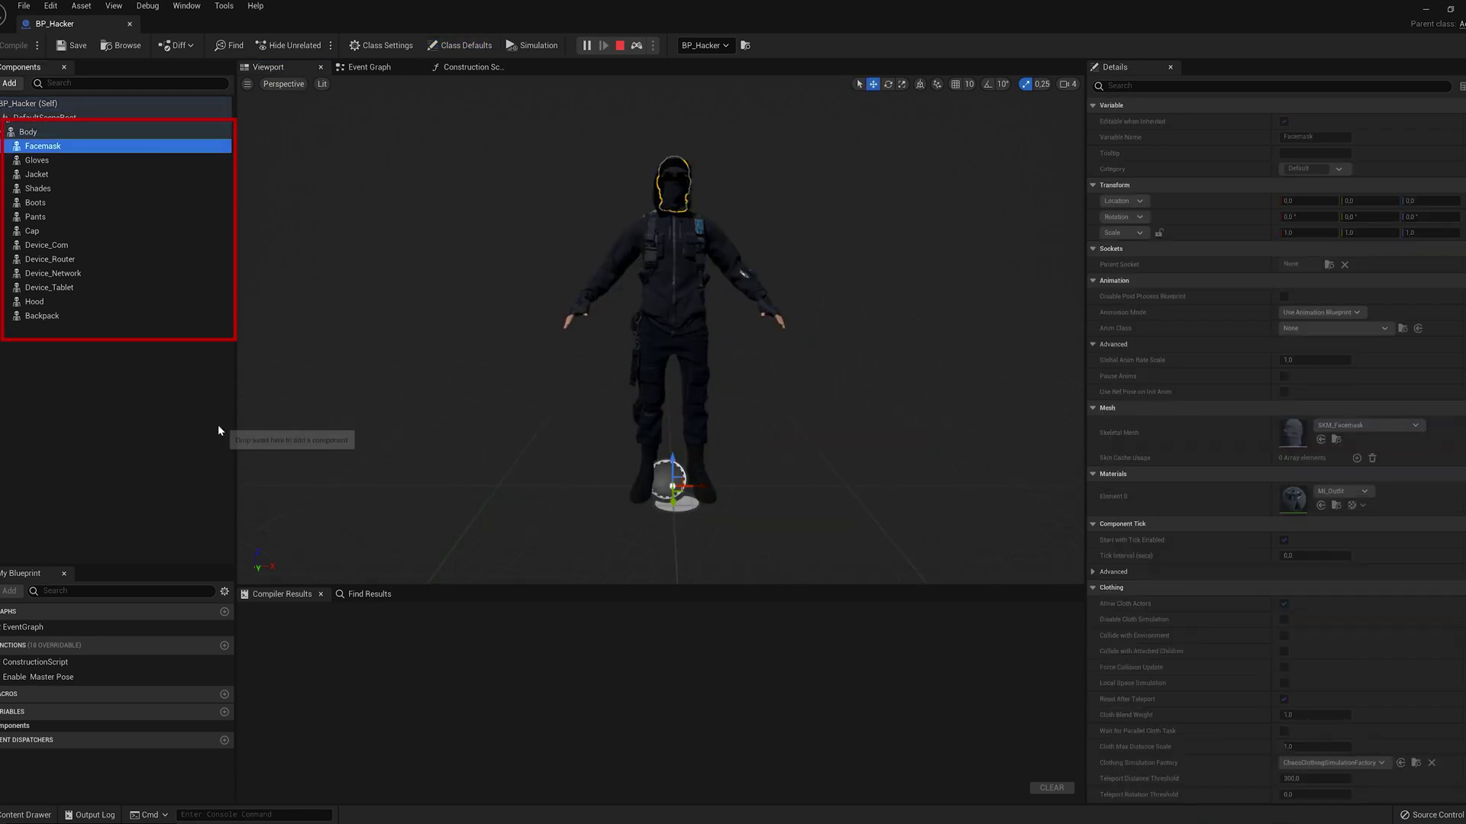
# - Go through the blueprint's components from Facemask to Backpack, and finish with the parent Body component selected
pyautogui.press('Down')
pyautogui.press('Down')
pyautogui.press('Down')
pyautogui.press('Down')
pyautogui.press('Down')
pyautogui.press('Down')
pyautogui.press('Down')
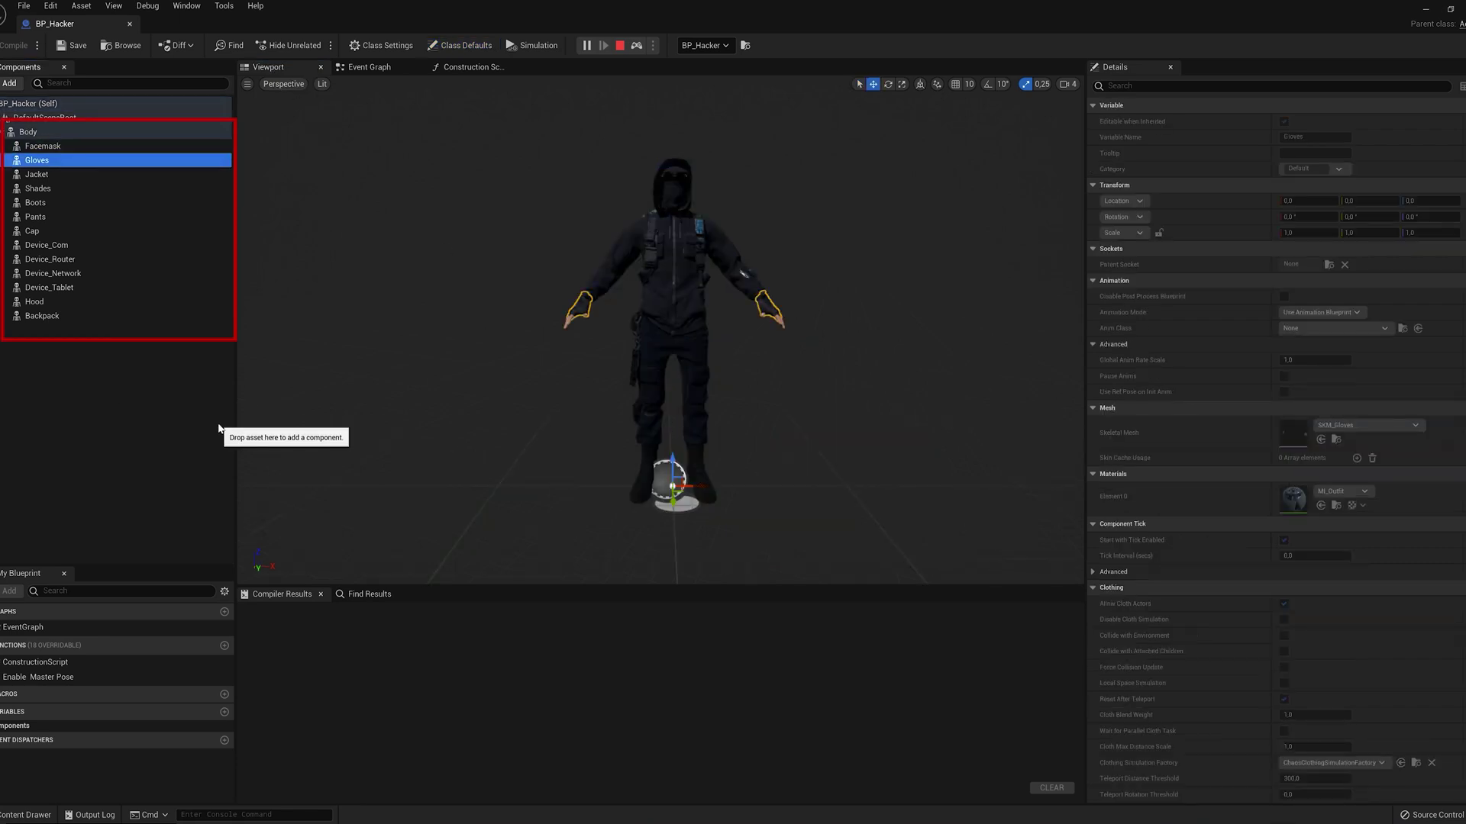
pyautogui.press('Down')
pyautogui.press('Down')
pyautogui.press('Down')
pyautogui.press('Down')
pyautogui.press('Down')
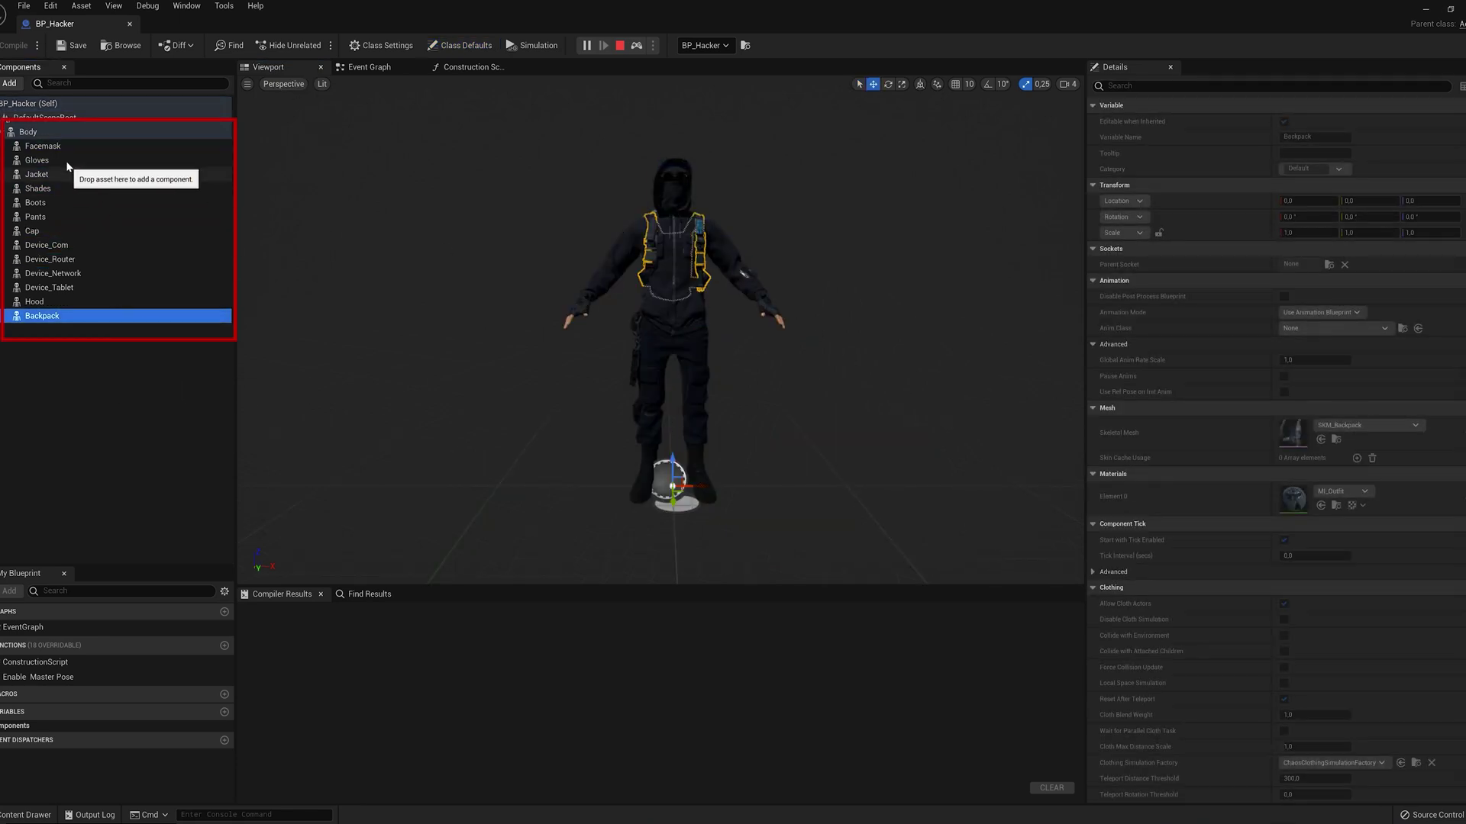
pyautogui.click(64, 135)
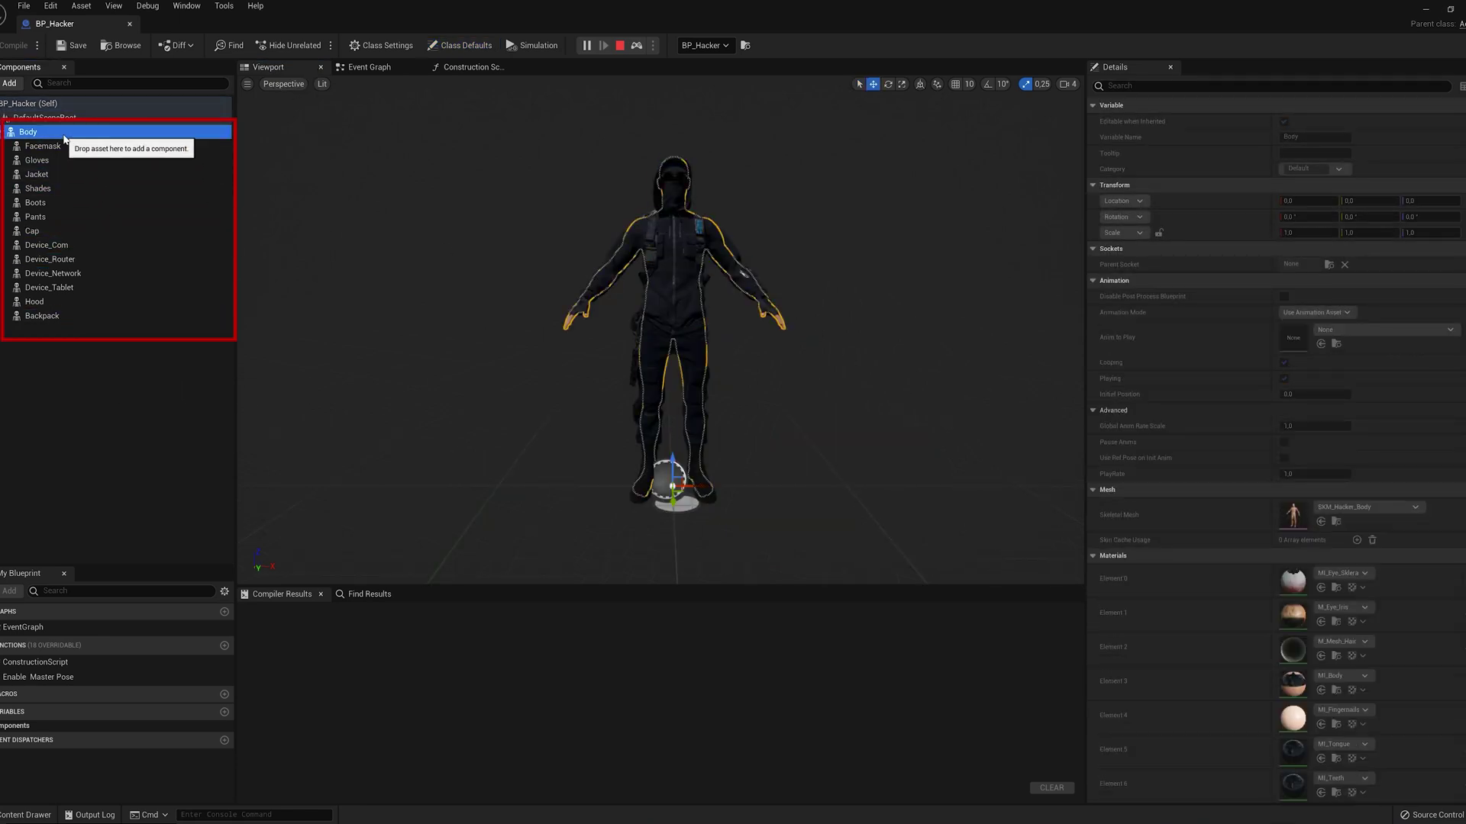
# - Examine the Construction Script's chain of Enable Master Pose nodes through to the Set Anim Instance Class node
pyautogui.click(469, 67)
pyautogui.scroll(2, 318, 217)
pyautogui.moveTo(320, 217); pyautogui.dragTo(572, 140, button='right')
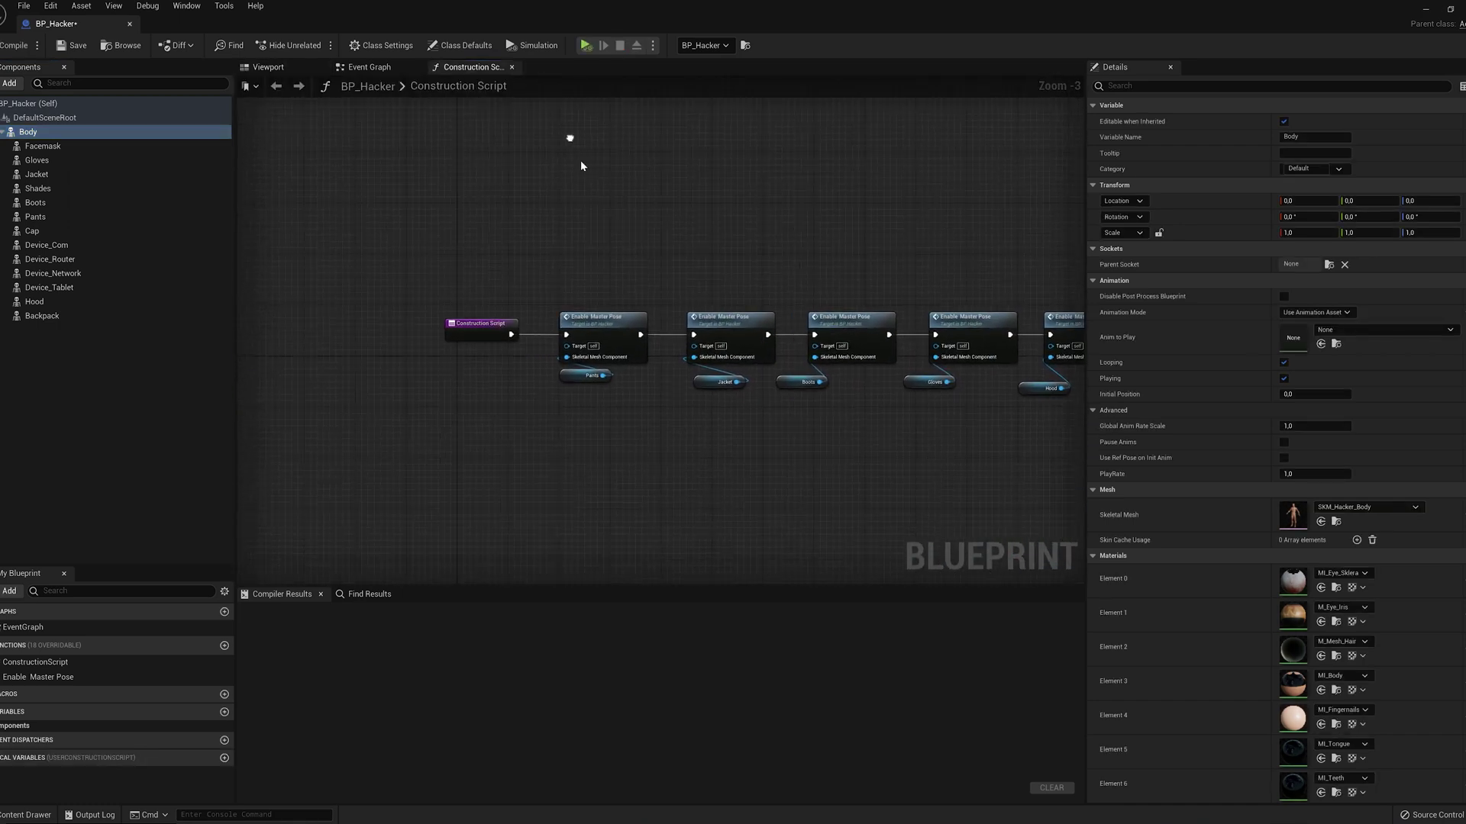
pyautogui.scroll(1, 641, 245)
pyautogui.moveTo(935, 286); pyautogui.dragTo(0, 205, button='right')
pyautogui.moveTo(661, 341); pyautogui.dragTo(656, 340, button='right')
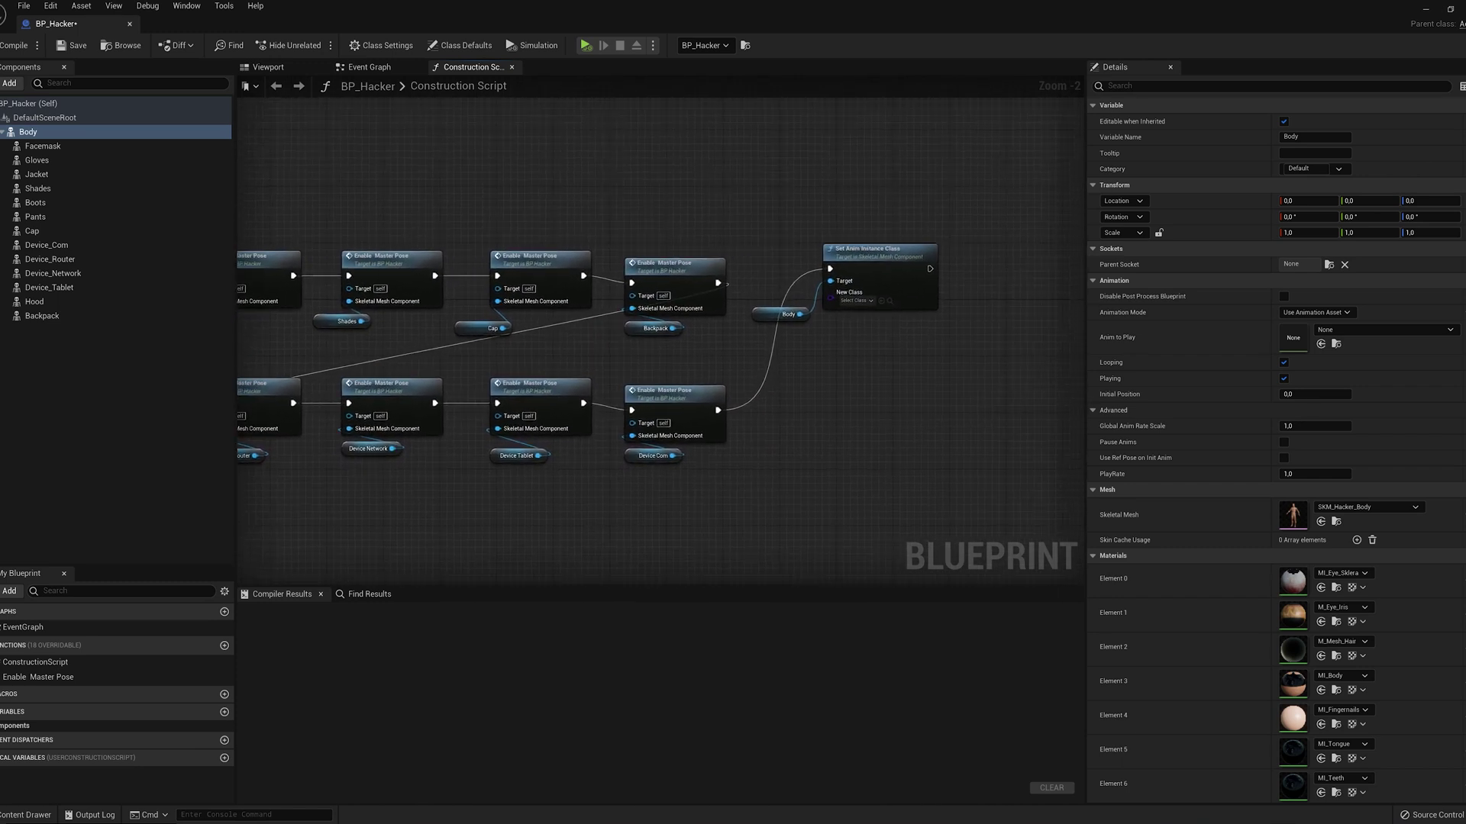
# - Set the Body component's animation mode to Use Animation Asset and choose MM_Walk_Fwd as the animation to play
pyautogui.click(266, 67)
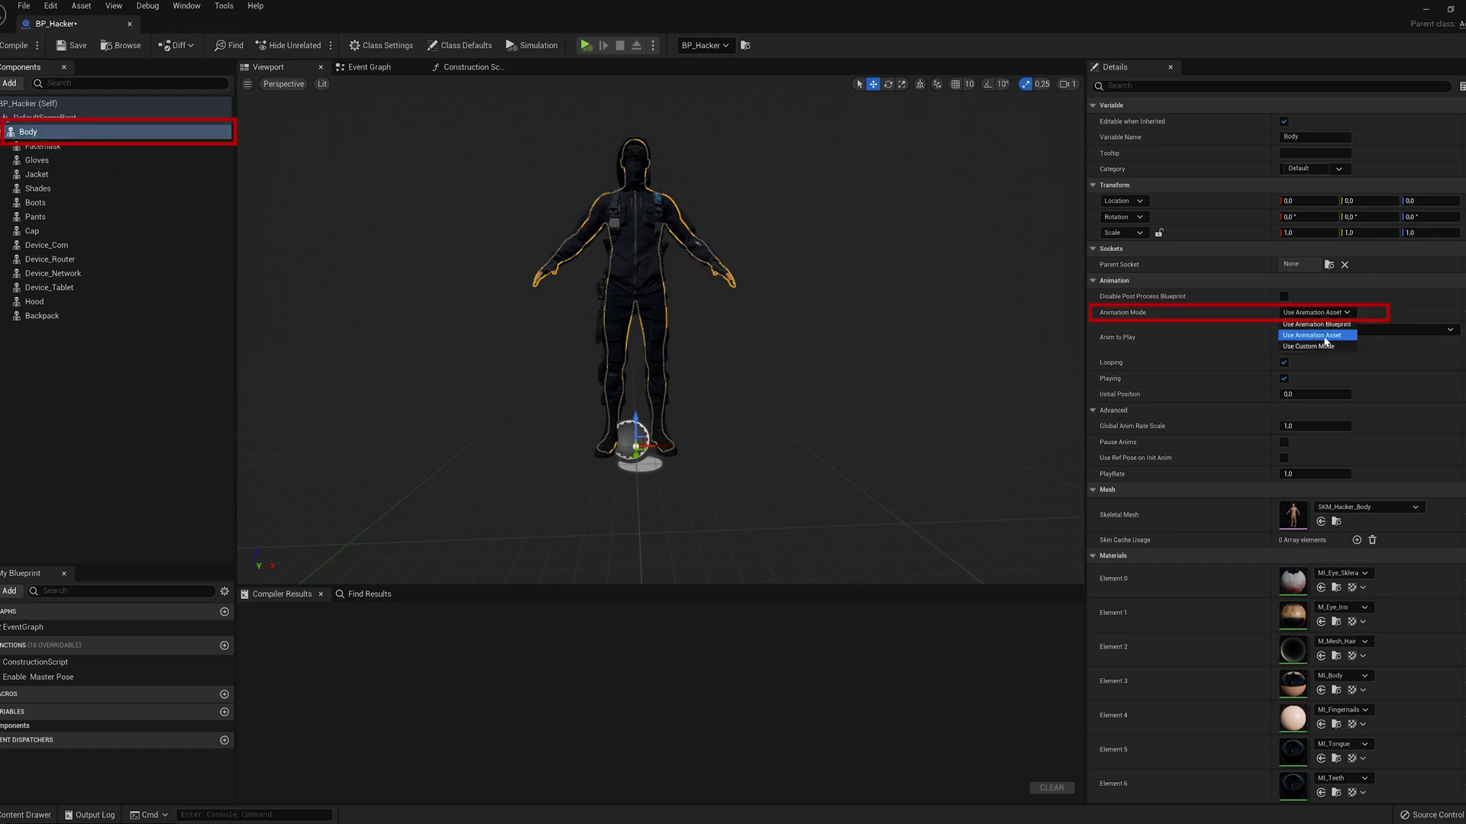
pyautogui.click(1327, 336)
pyautogui.click(1379, 329)
pyautogui.write('m')
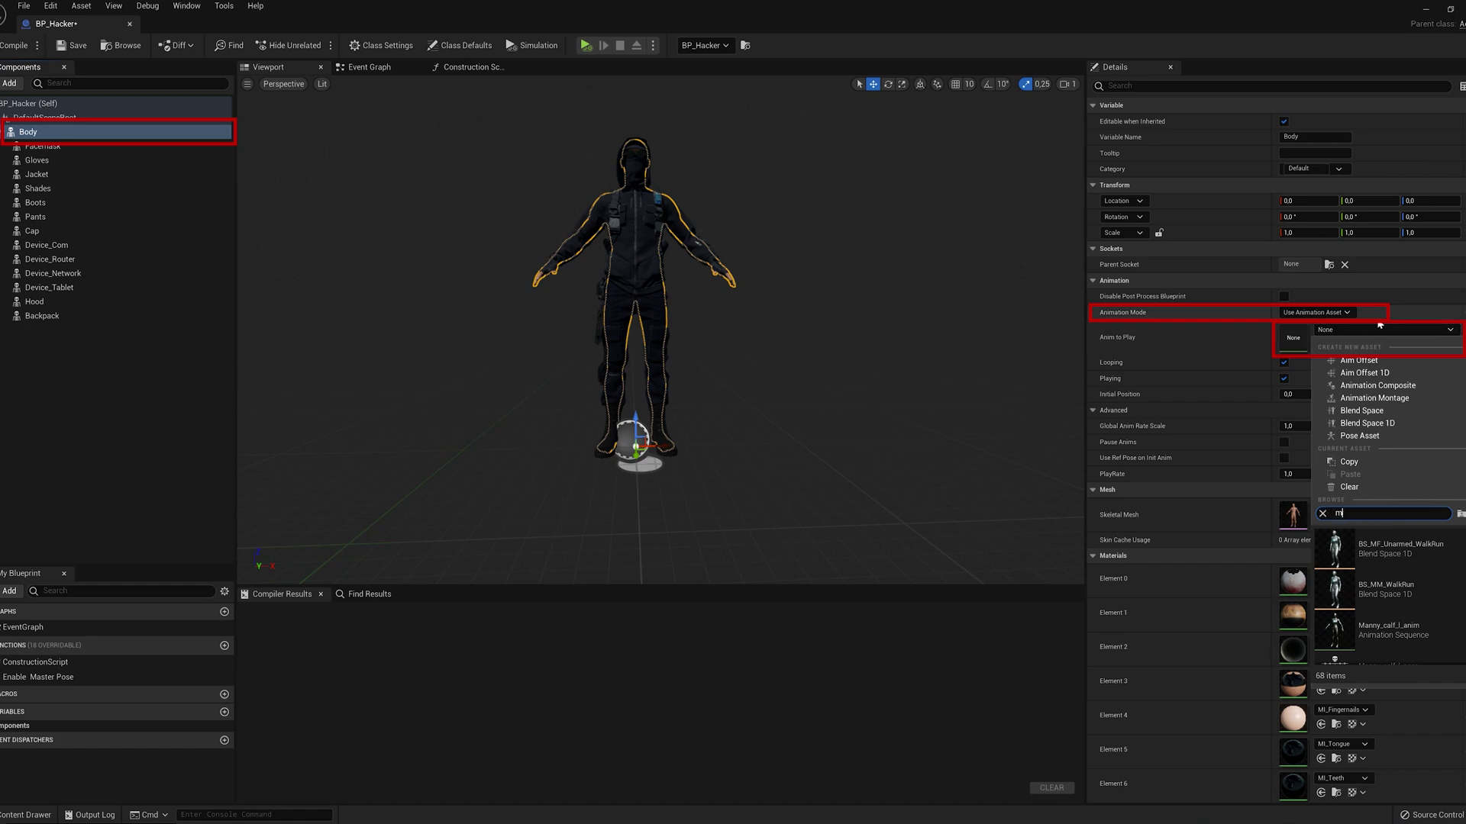
pyautogui.scroll(-4, 1438, 593)
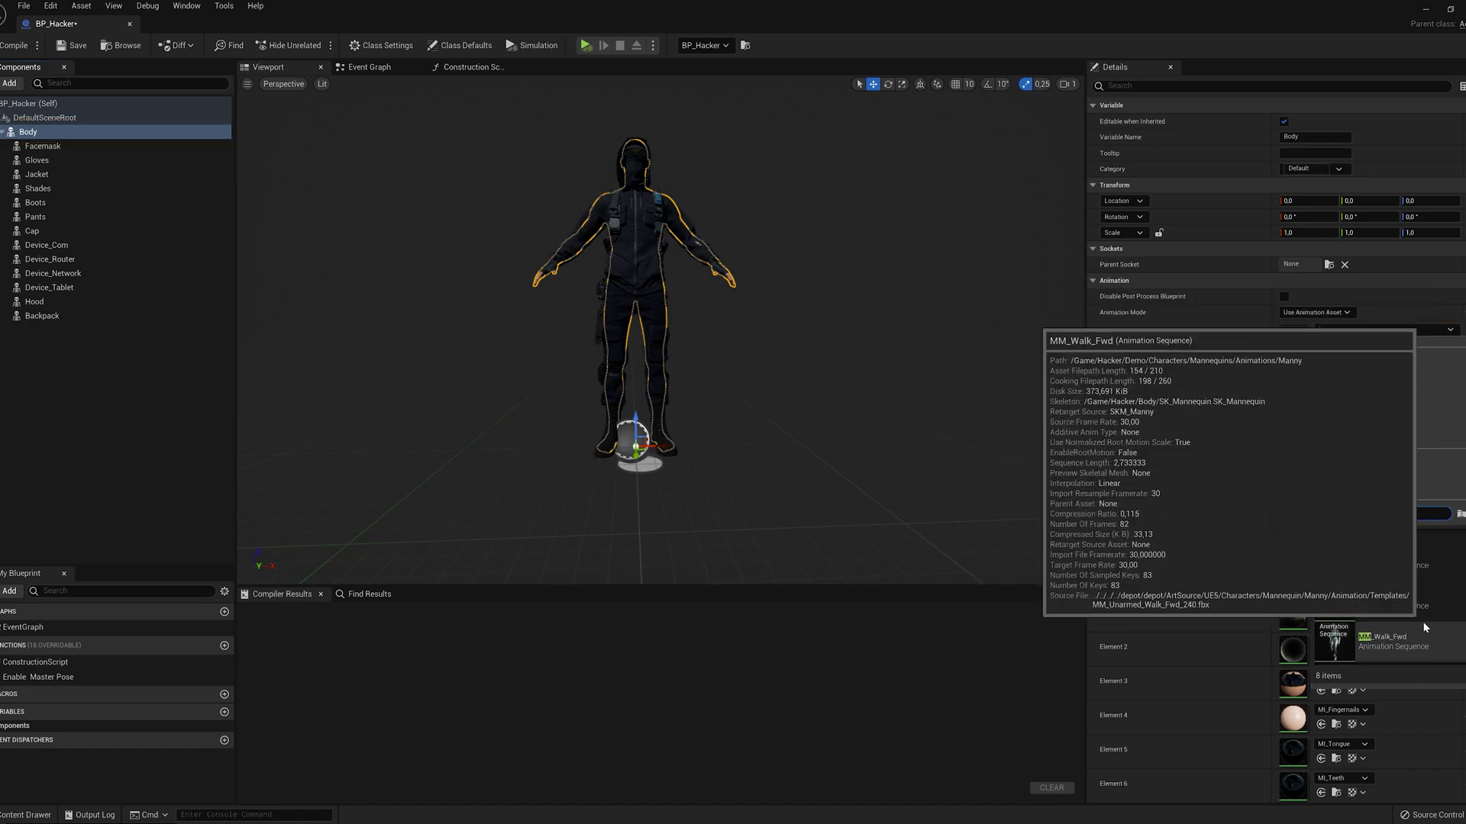
pyautogui.click(1421, 635)
pyautogui.click(1174, 373)
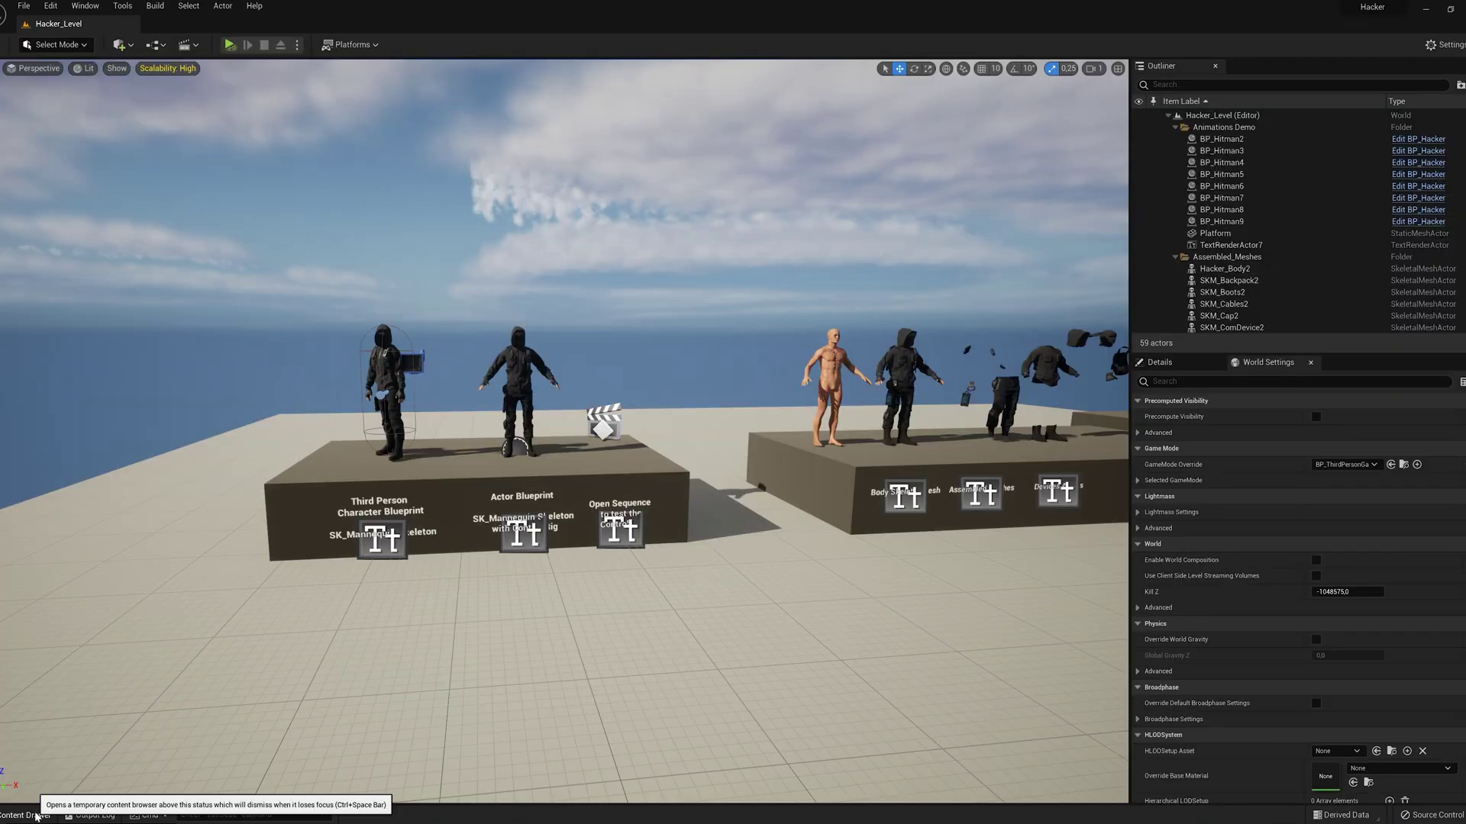
# - Place BP_Hacker on the ground in front of the blueprint platform and set its Body component to play MM_Walk_Fwd
pyautogui.click(27, 814)
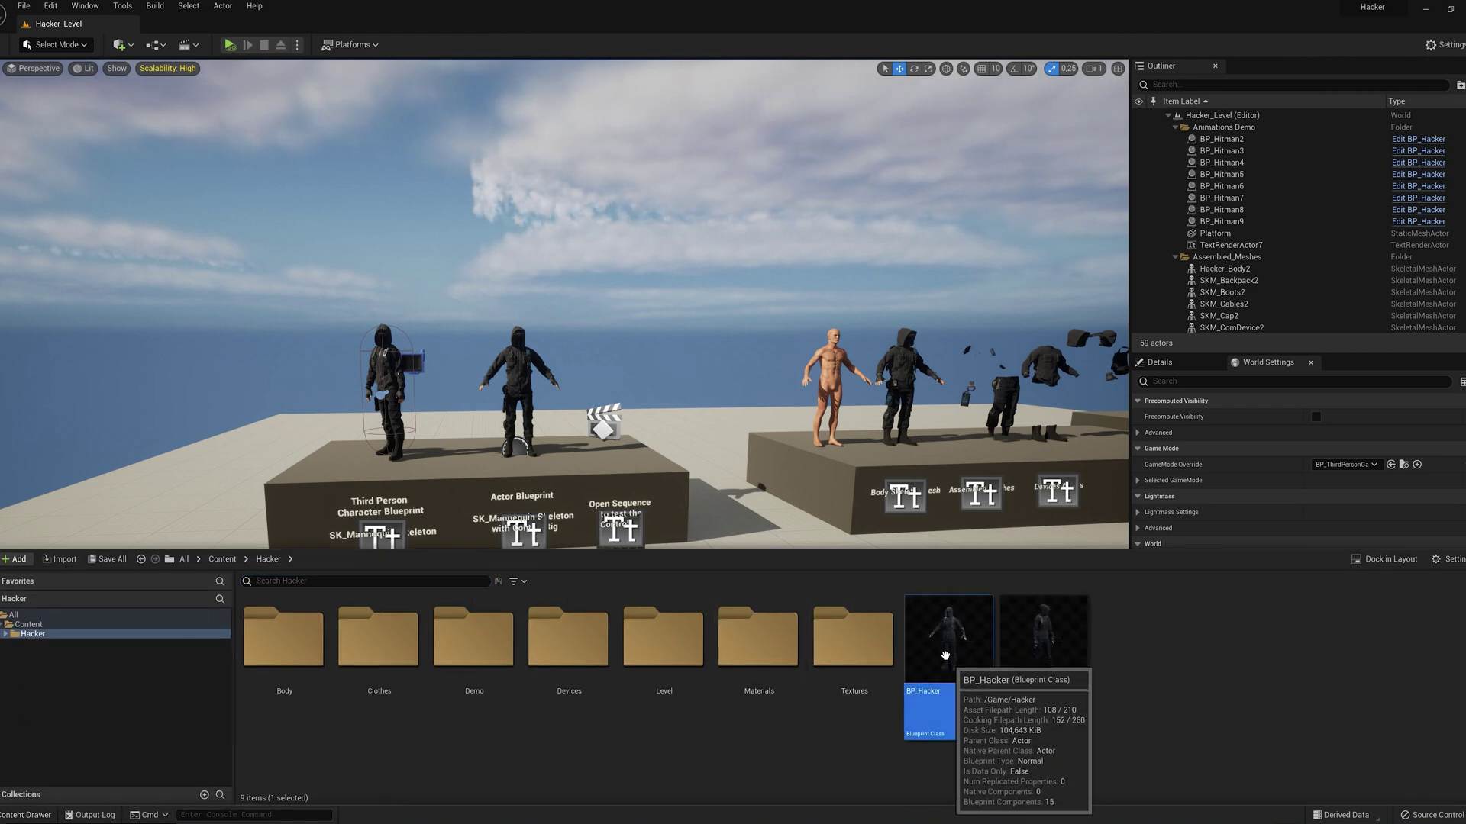
pyautogui.moveTo(948, 649); pyautogui.dragTo(645, 676)
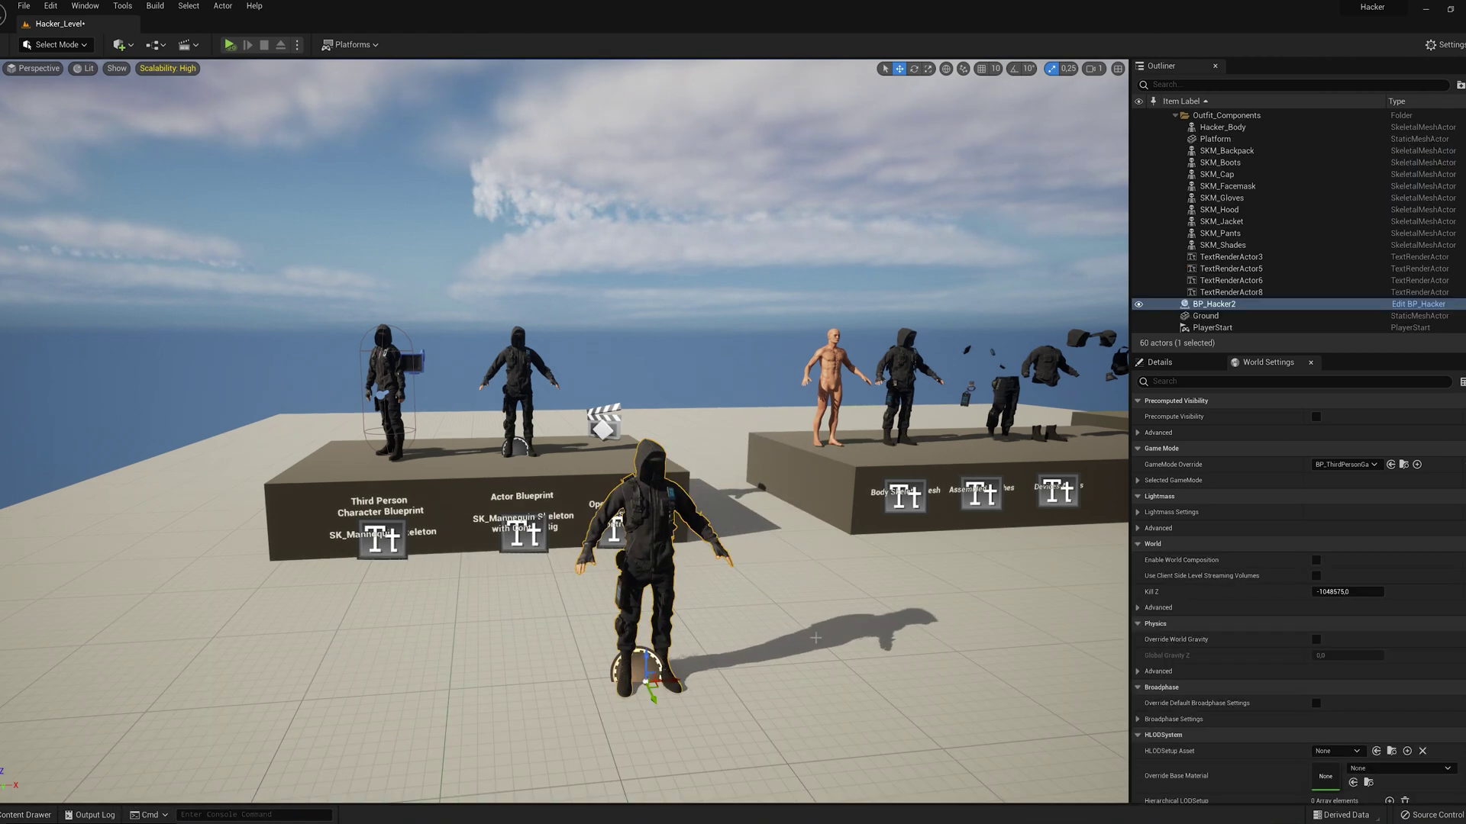
pyautogui.click(1160, 362)
pyautogui.click(1182, 429)
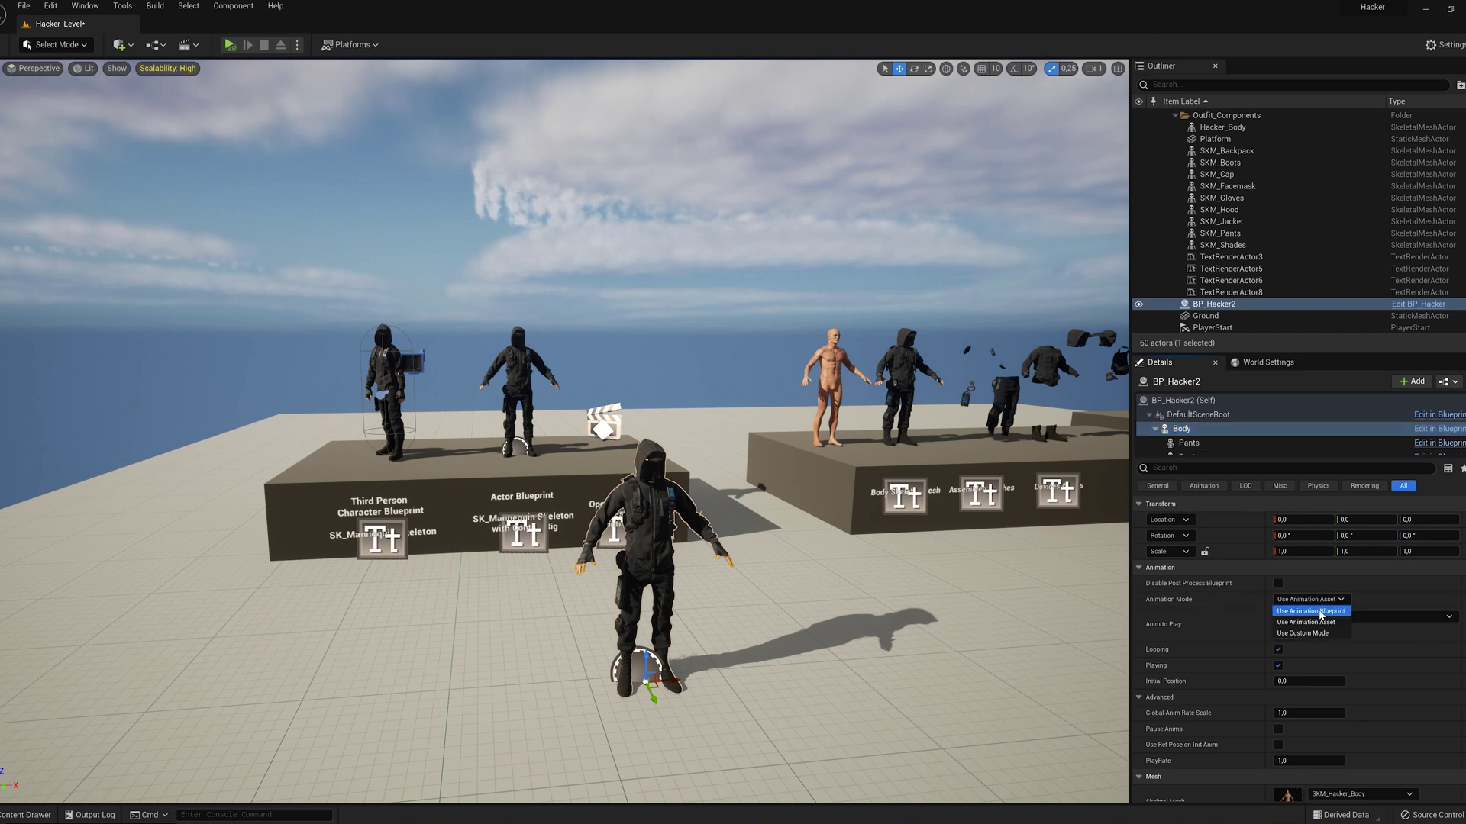
pyautogui.click(1355, 616)
pyautogui.write('walk')
pyautogui.scroll(-1, 1433, 539)
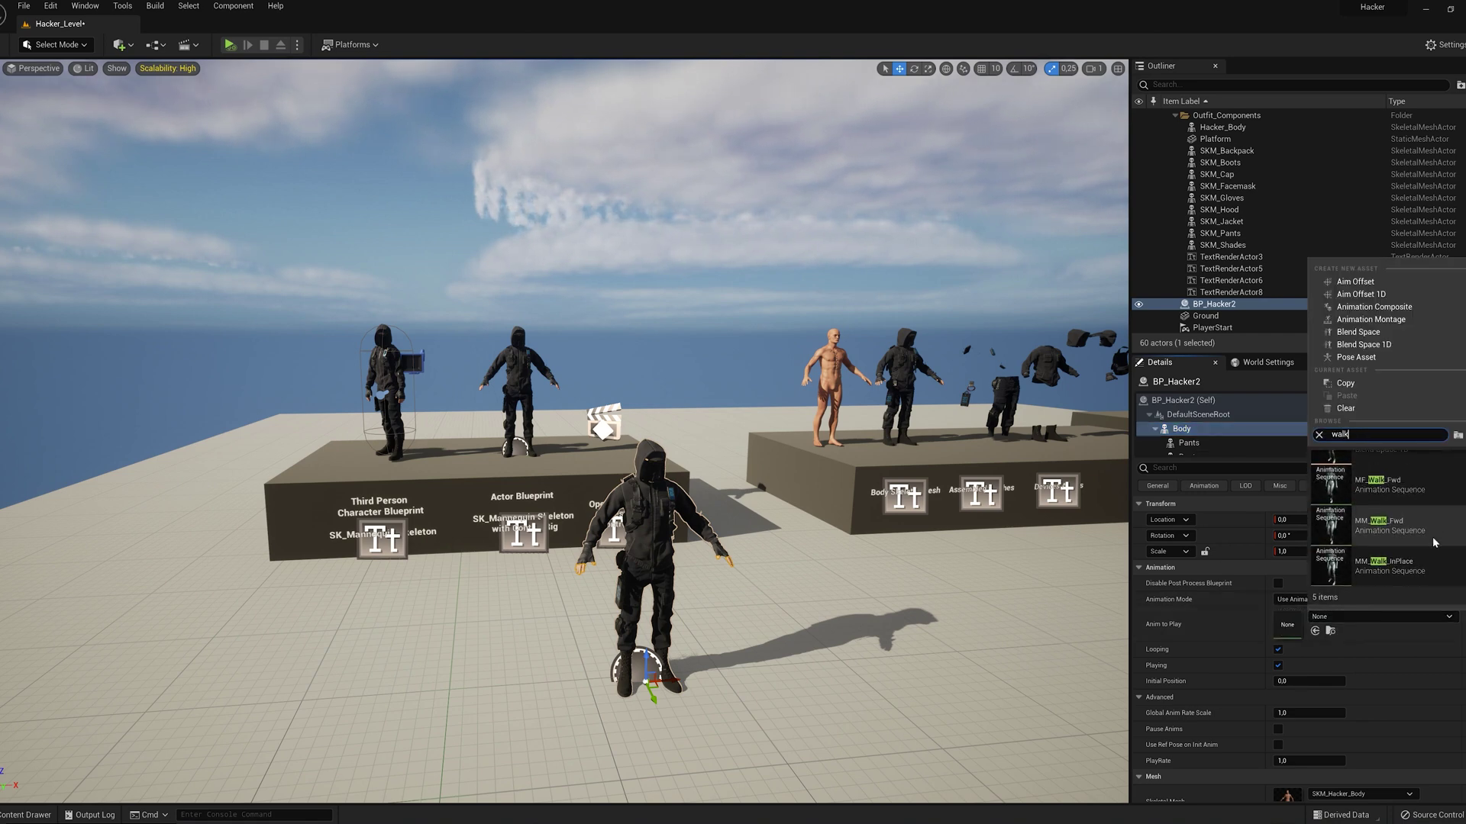
pyautogui.click(1433, 539)
# - Simulate the level to preview the walk animation on the newly placed character
pyautogui.click(230, 46)
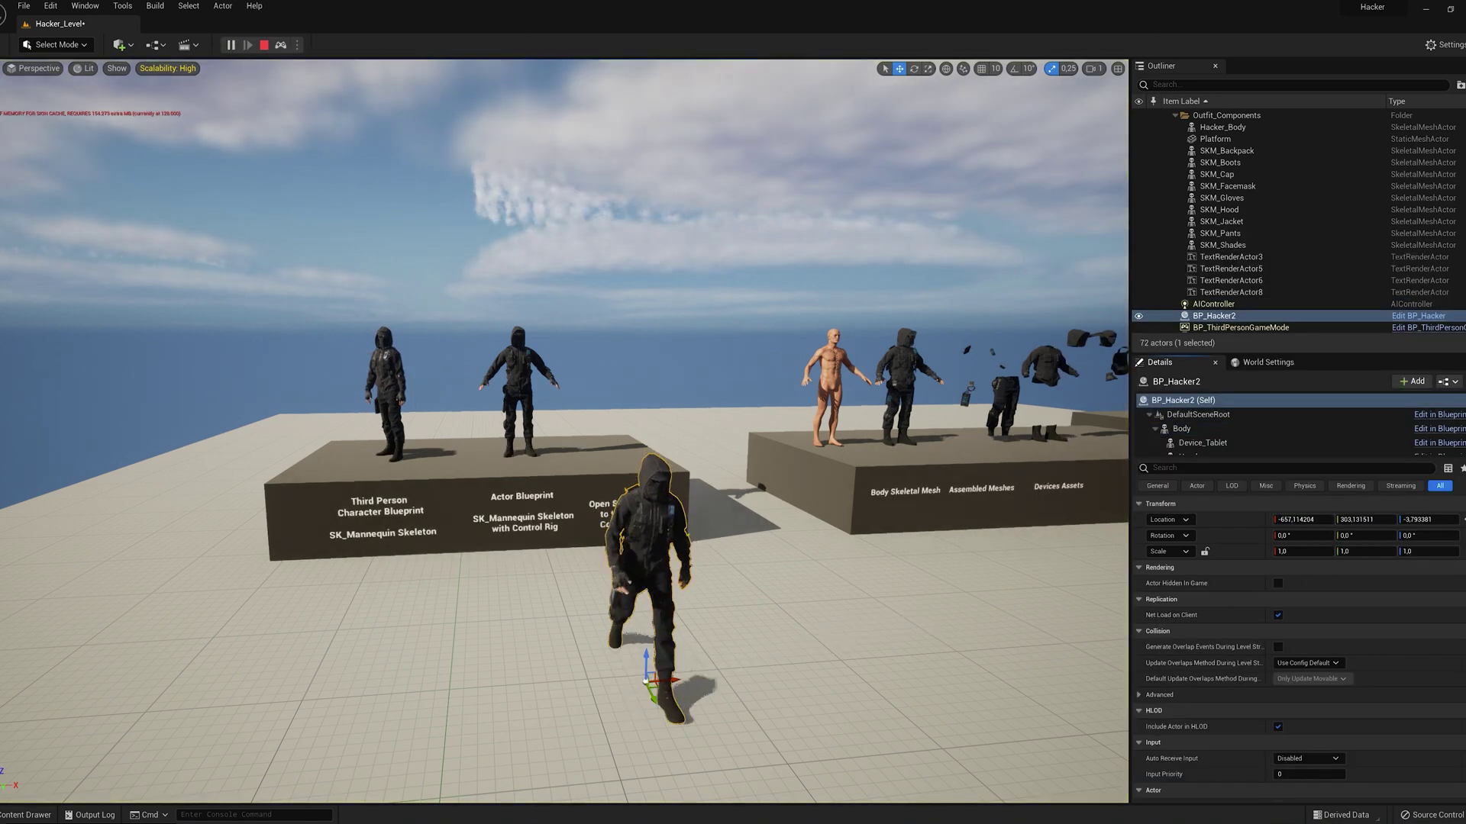
pyautogui.moveTo(575, 218); pyautogui.dragTo(593, 196, button='right')
pyautogui.press('q')
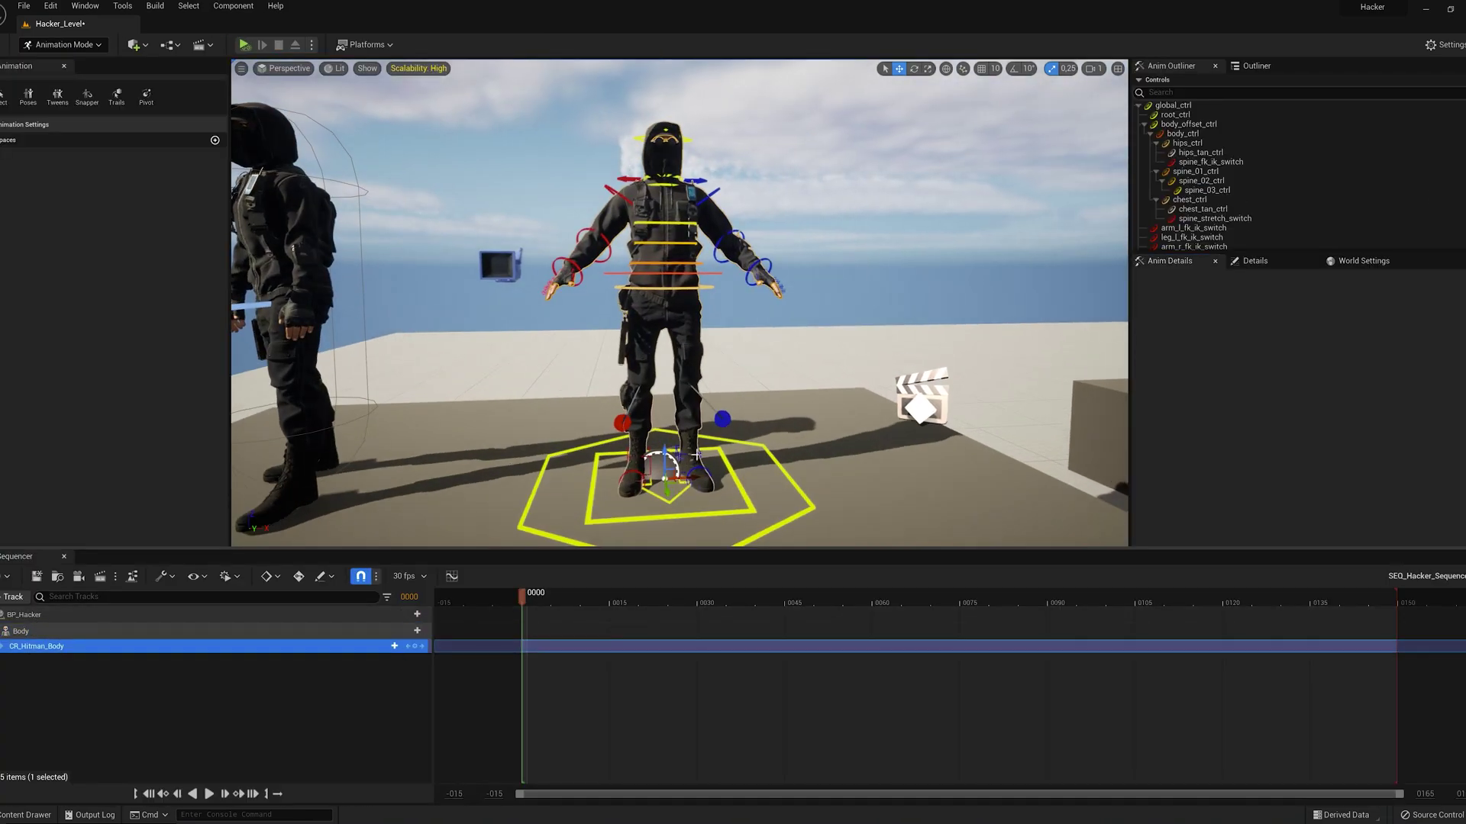
# - Try rotating the spine_01_ctrl control of the character's rig, undo the rotation and reselect the CR_Hitman_Body track
pyautogui.hotkey('ctrl', 'z')
pyautogui.click(691, 263)
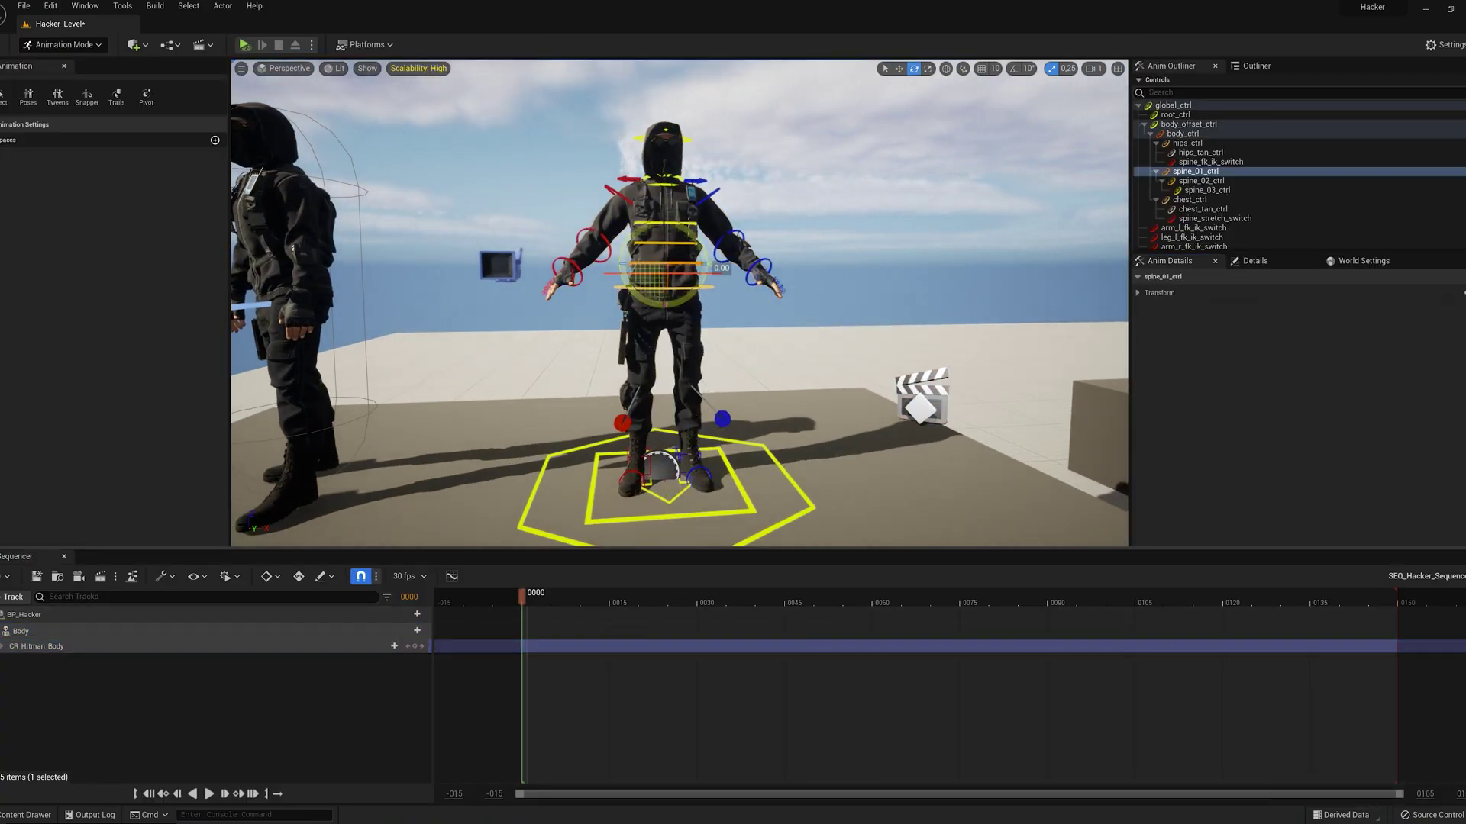
pyautogui.moveTo(691, 263); pyautogui.dragTo(665, 256)
pyautogui.hotkey('ctrl', 'z')
pyautogui.click(687, 273)
pyautogui.click(190, 647)
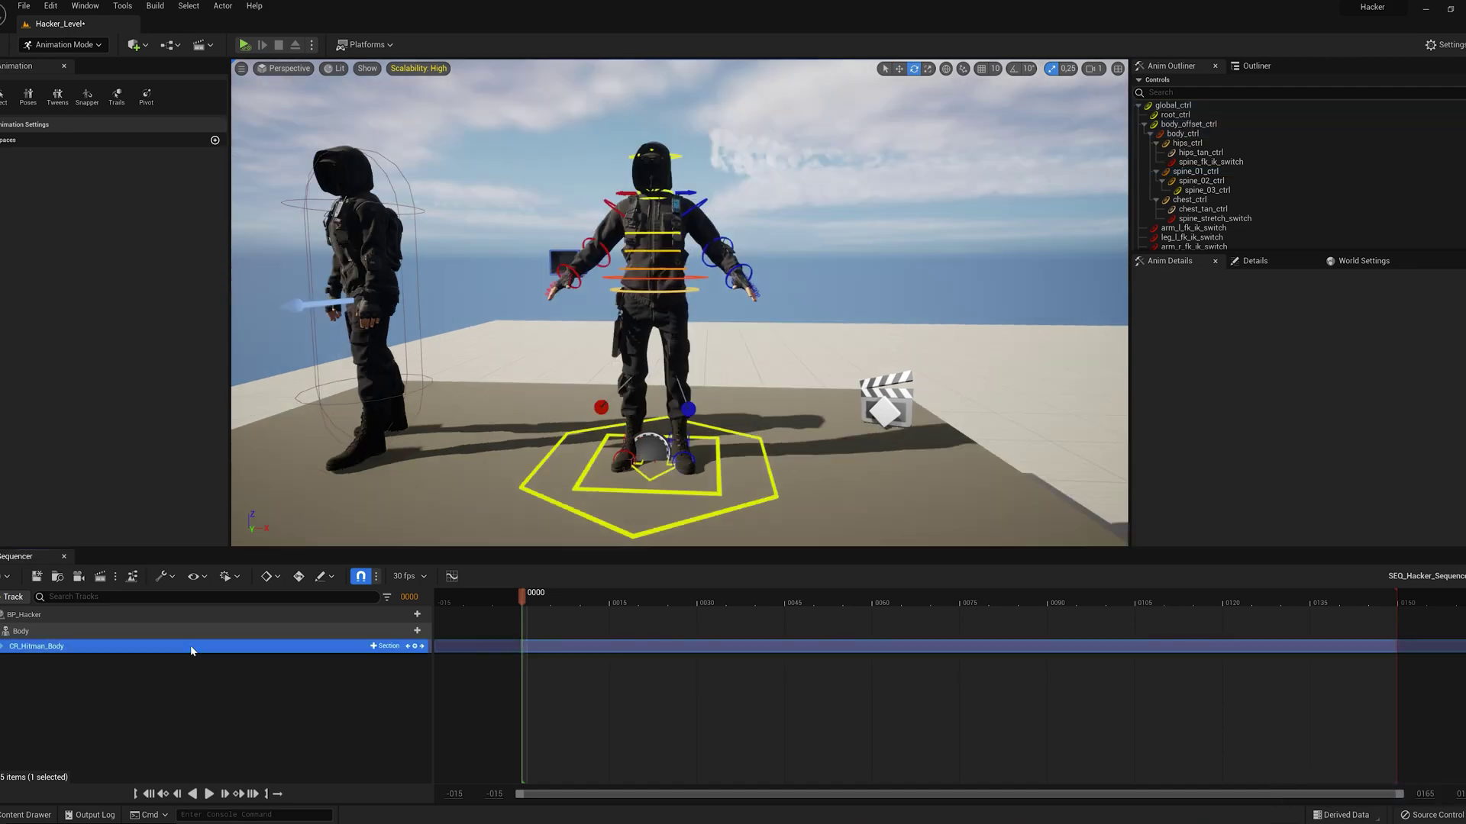
# - Delete the CR_Hitman_Body control rig track and add an MM_Walk_Fwd animation to the Body track
pyautogui.press('Delete')
pyautogui.click(190, 632)
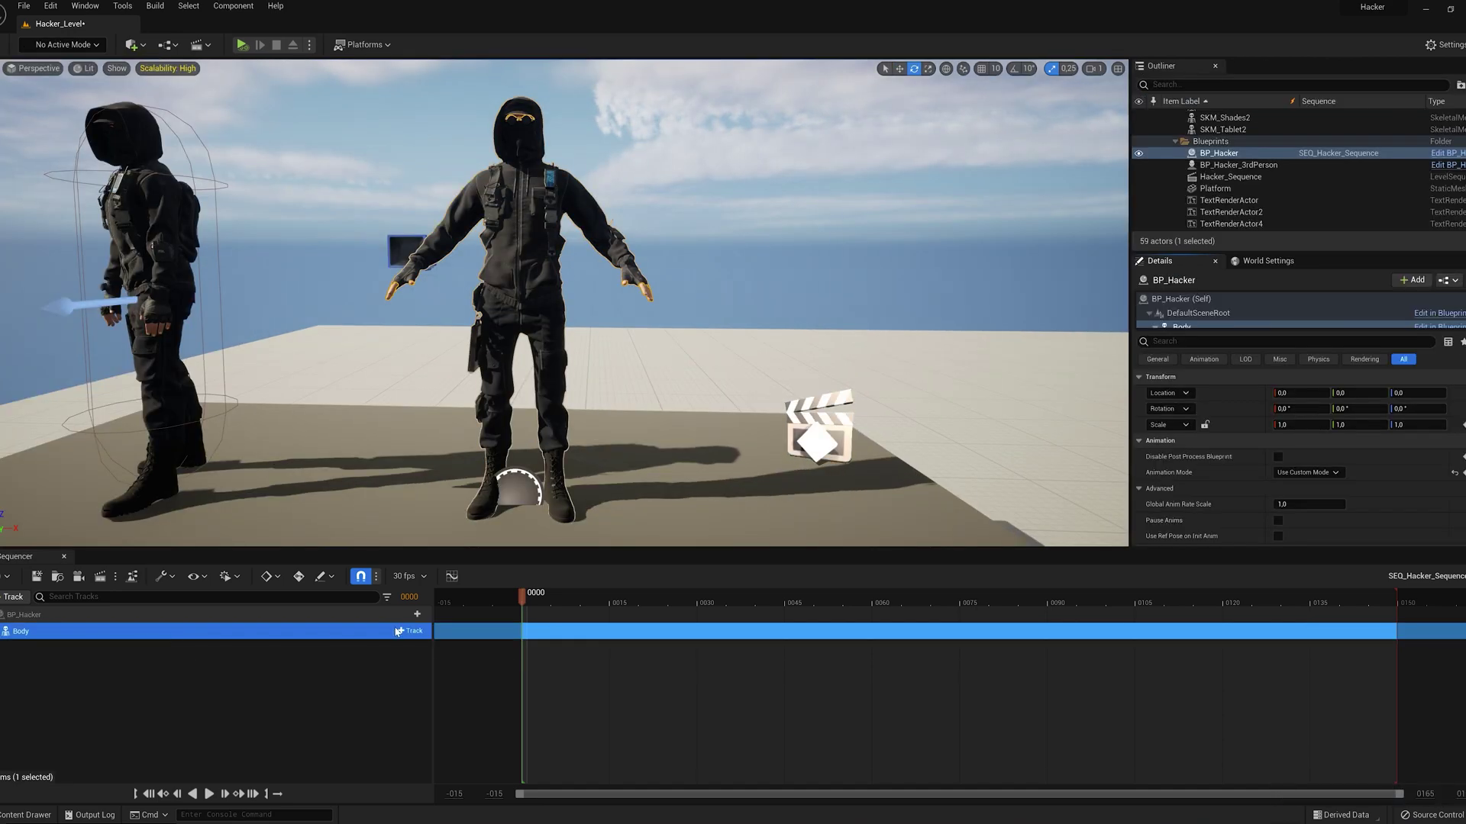
pyautogui.click(410, 631)
pyautogui.moveTo(475, 56)
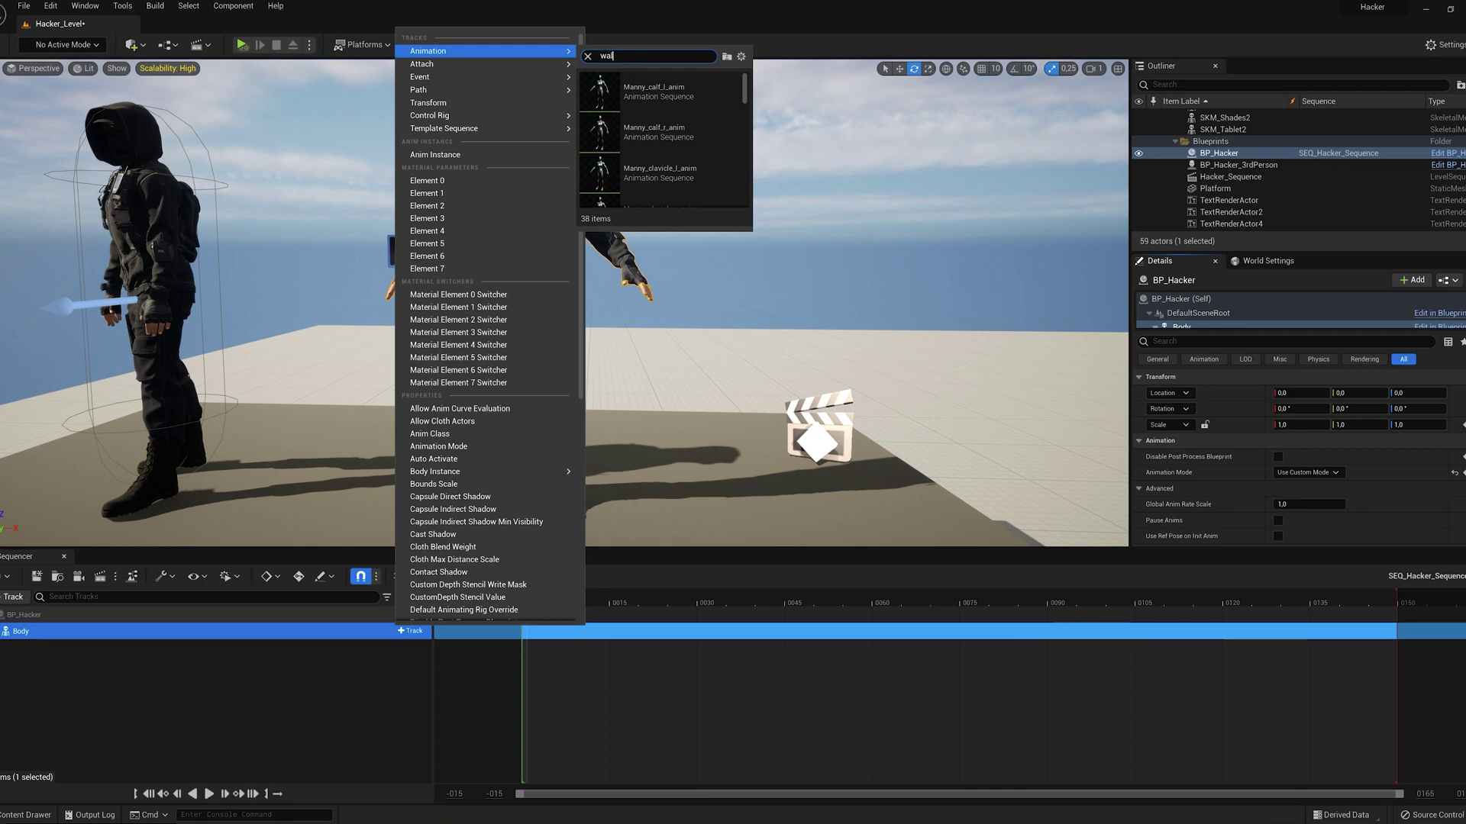
pyautogui.click(635, 132)
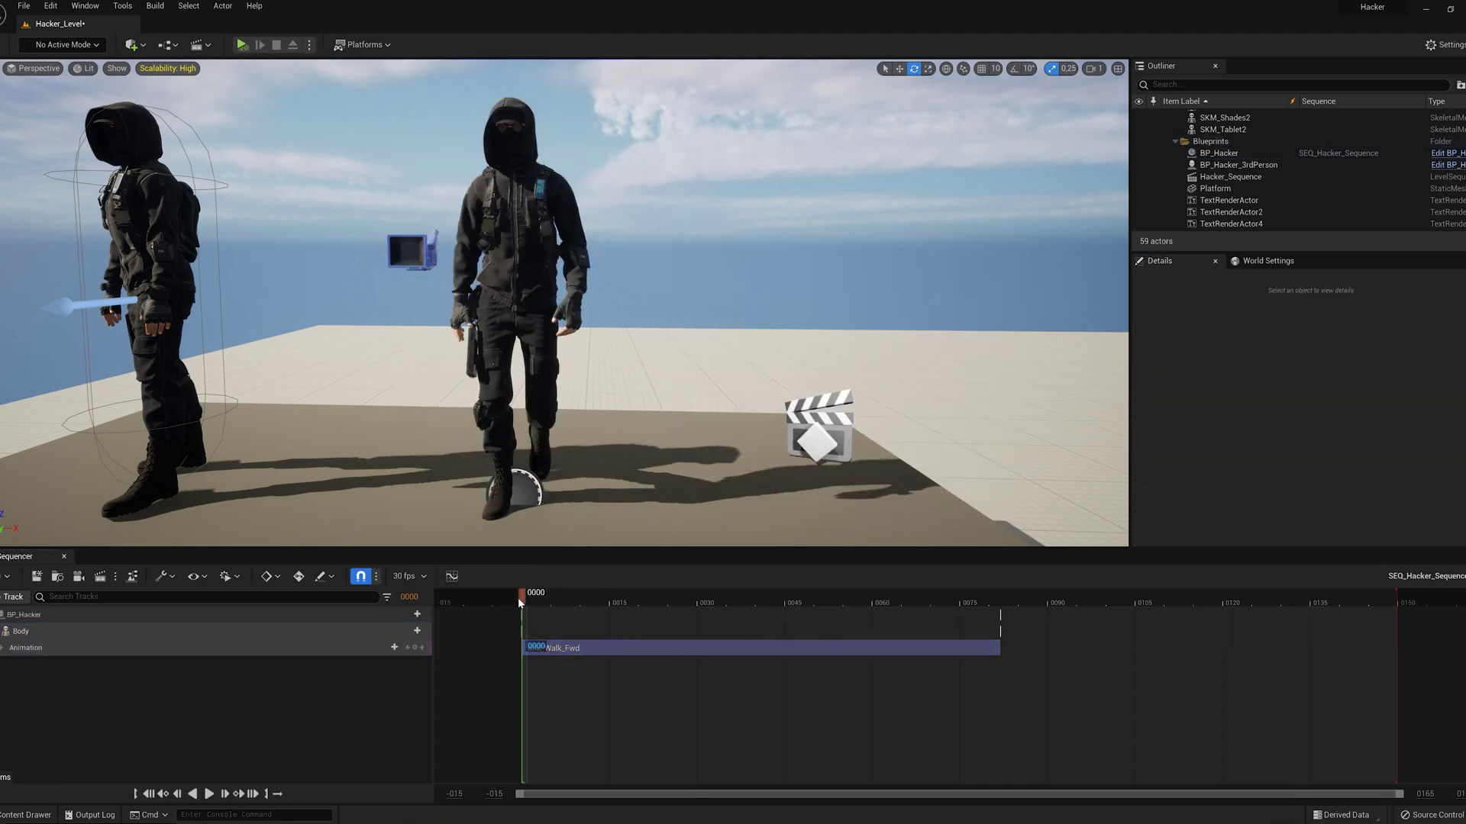
# - Play the sequence from its beginning to preview the blend from MM_Walk_Fwd to MM_Run_Fwd
pyautogui.press('space')
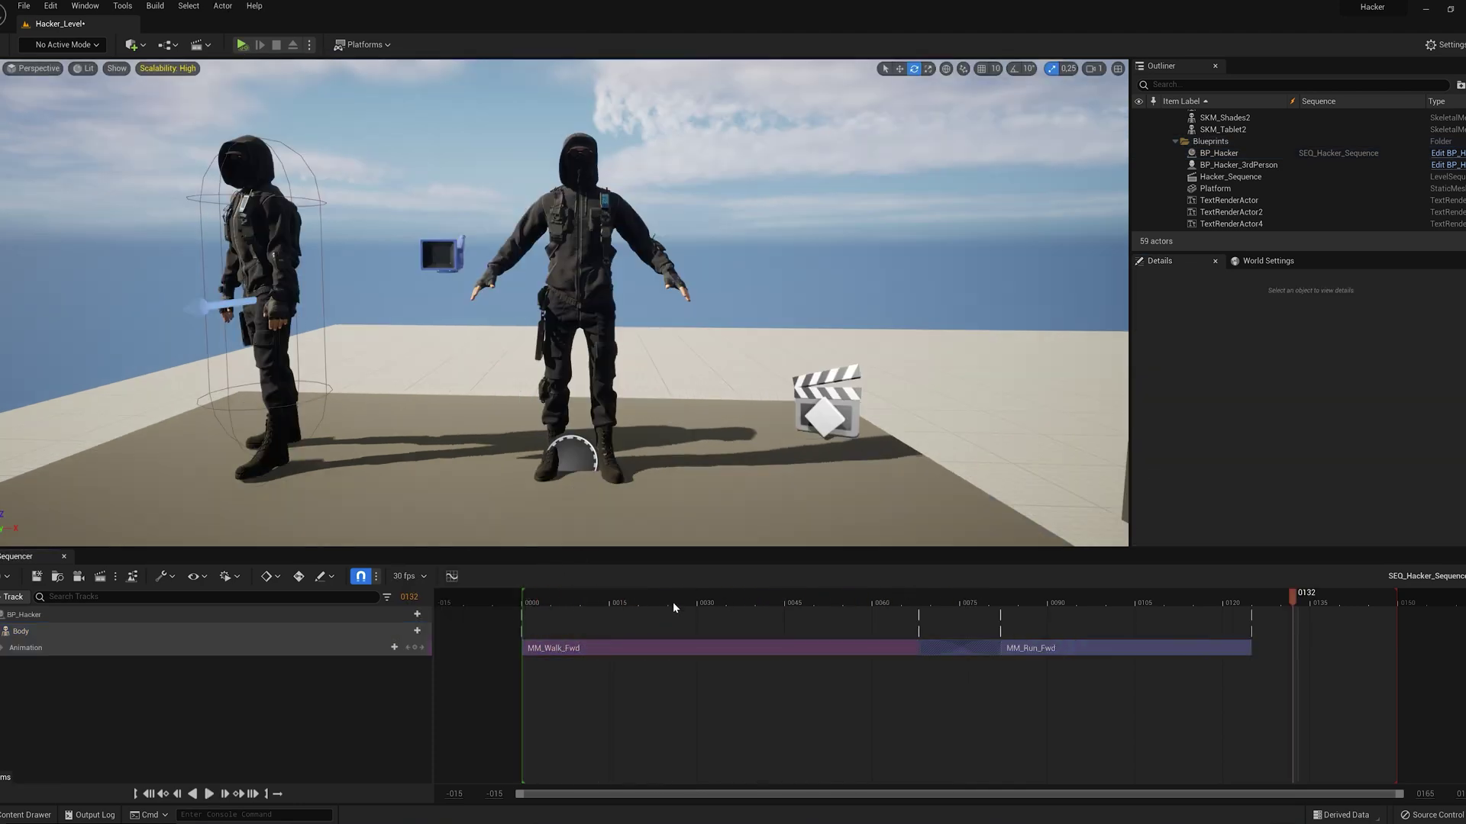
pyautogui.click(555, 595)
pyautogui.press('space')
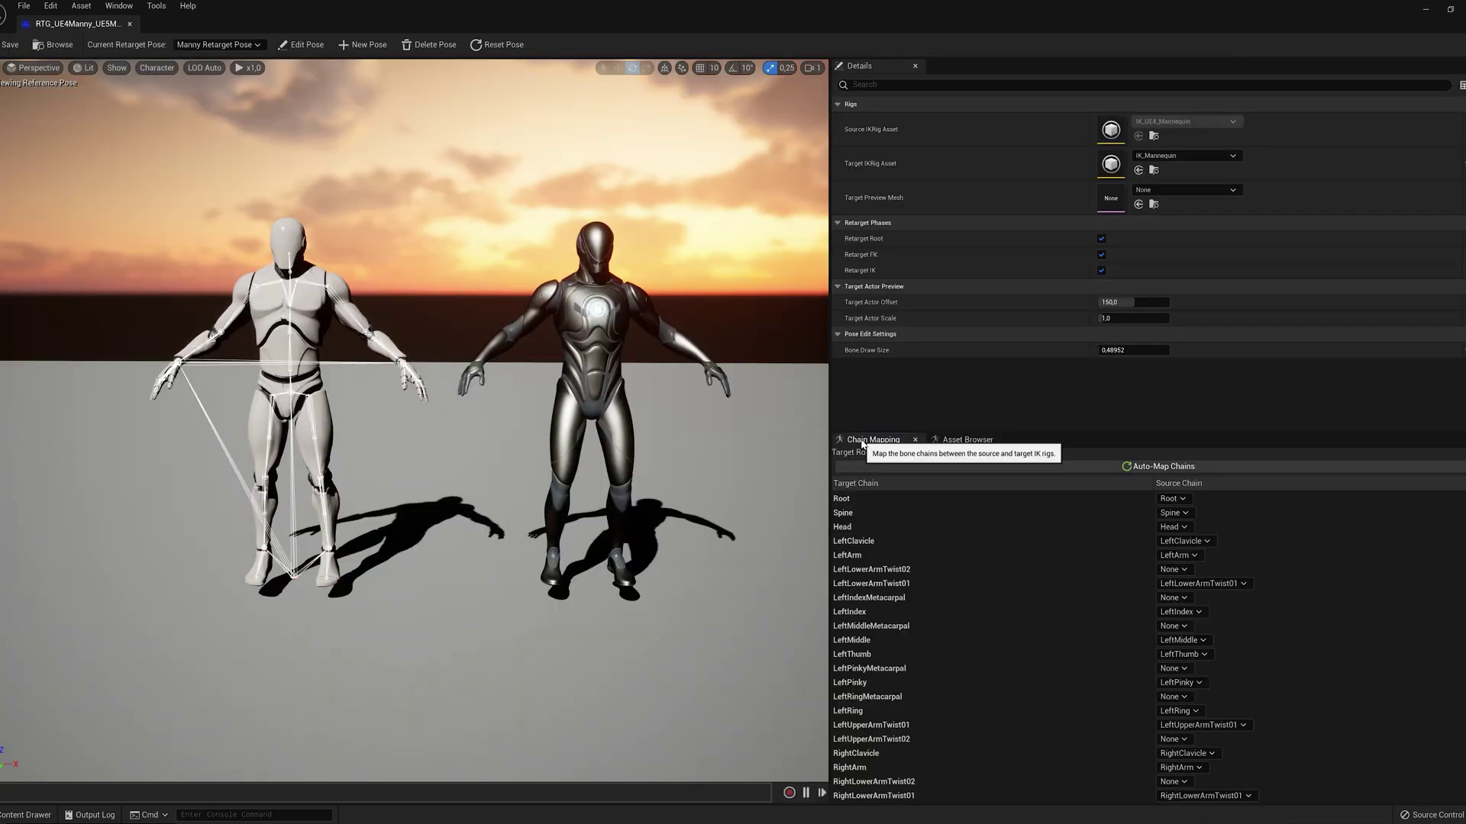
# - Set the retargeter's Target Preview Mesh to SKM_Hacker_Body and preview the Jog_Fwd animation on it
pyautogui.click(966, 440)
pyautogui.click(1190, 190)
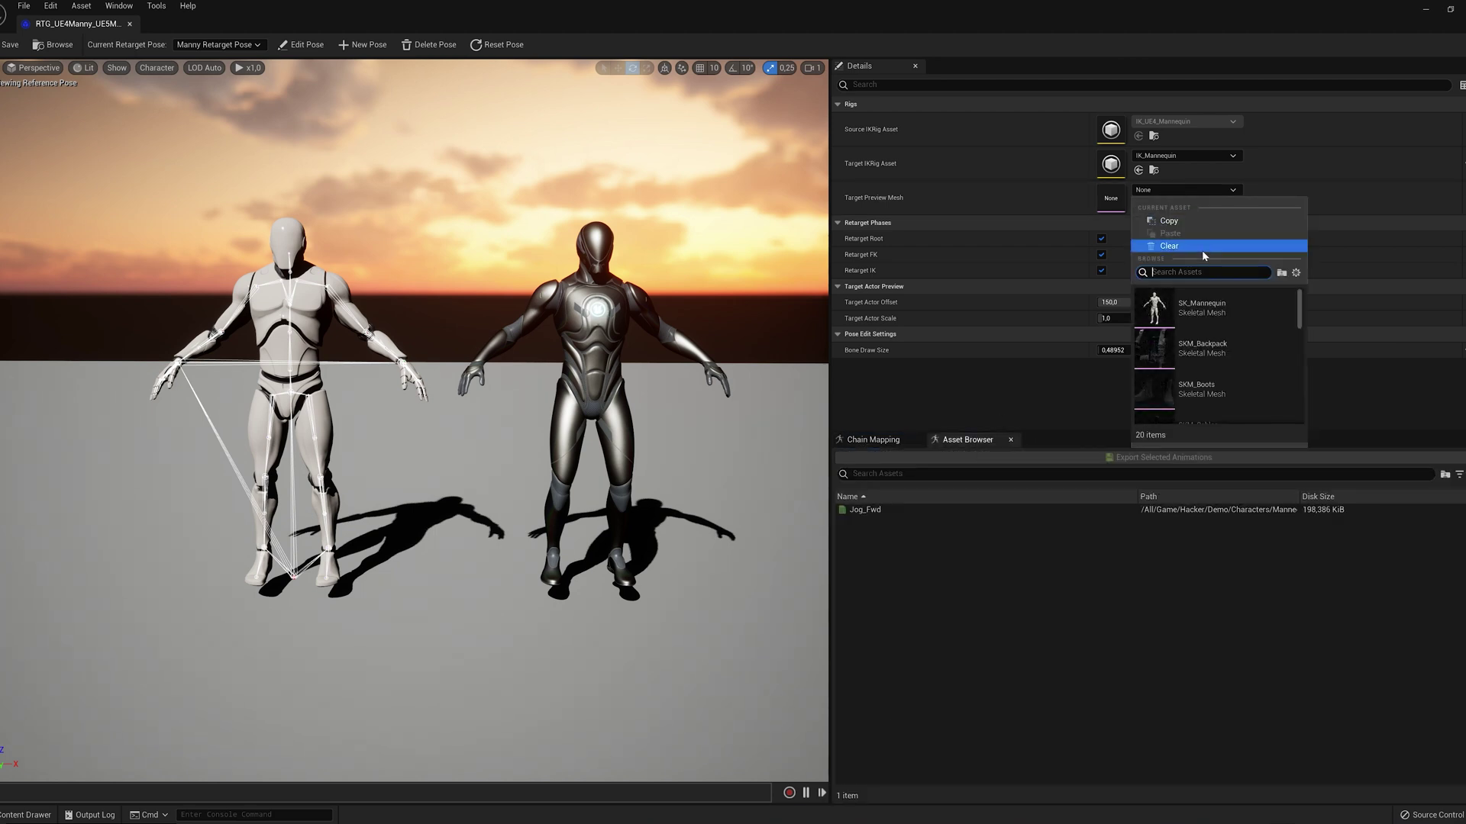
pyautogui.write('hack')
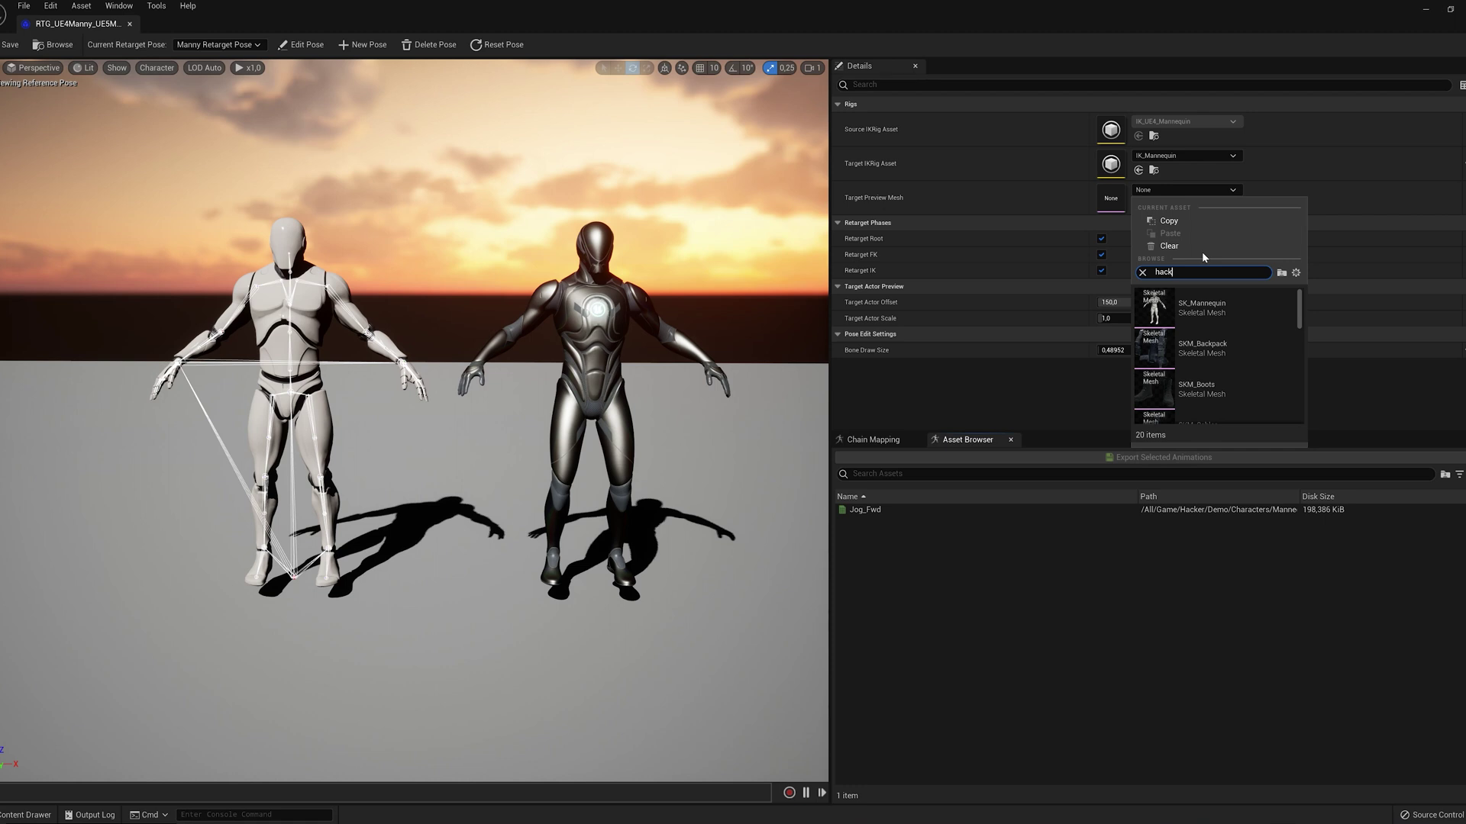
pyautogui.scroll(-4, 1225, 342)
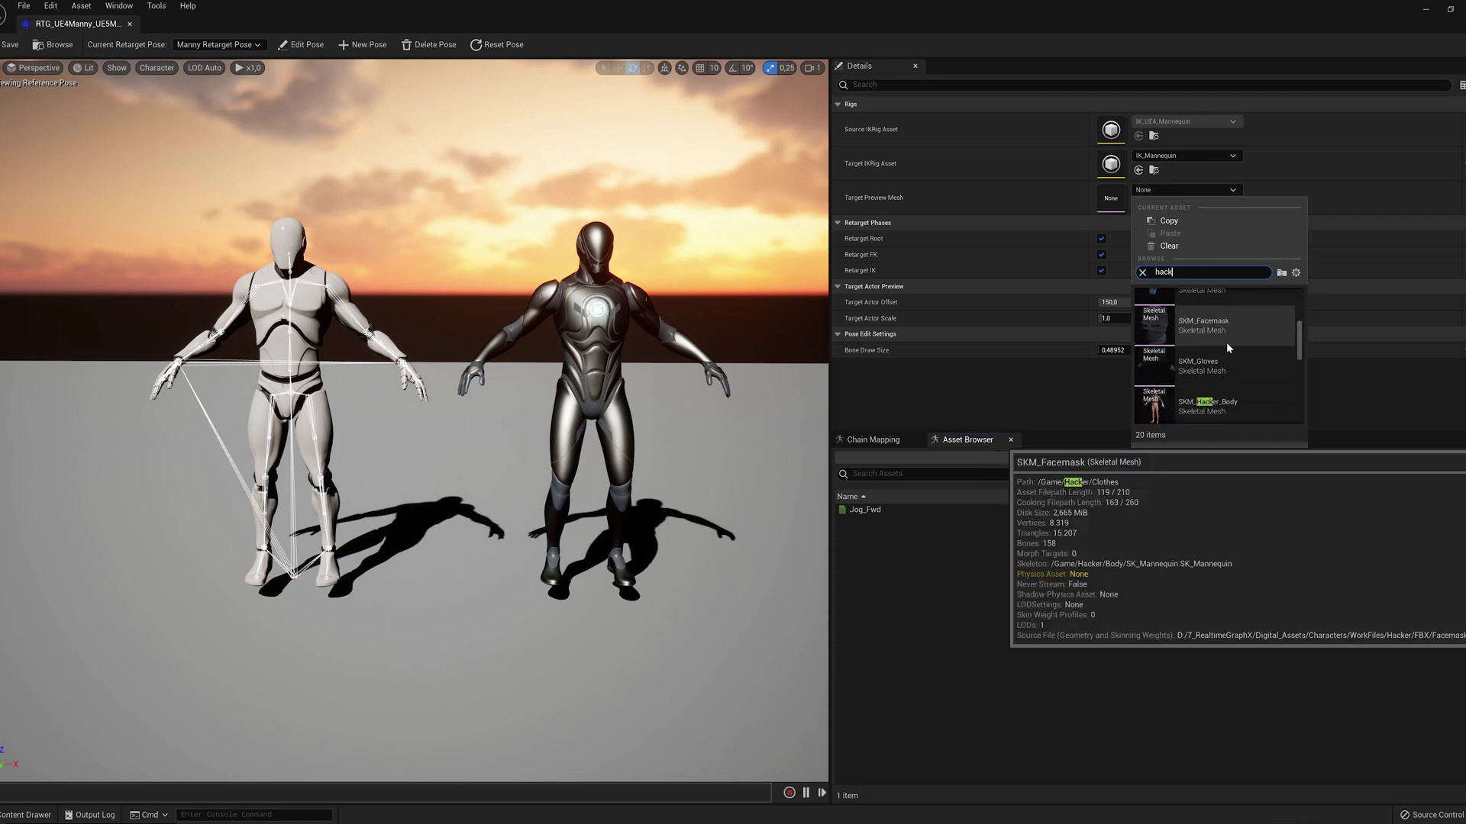
pyautogui.click(1226, 347)
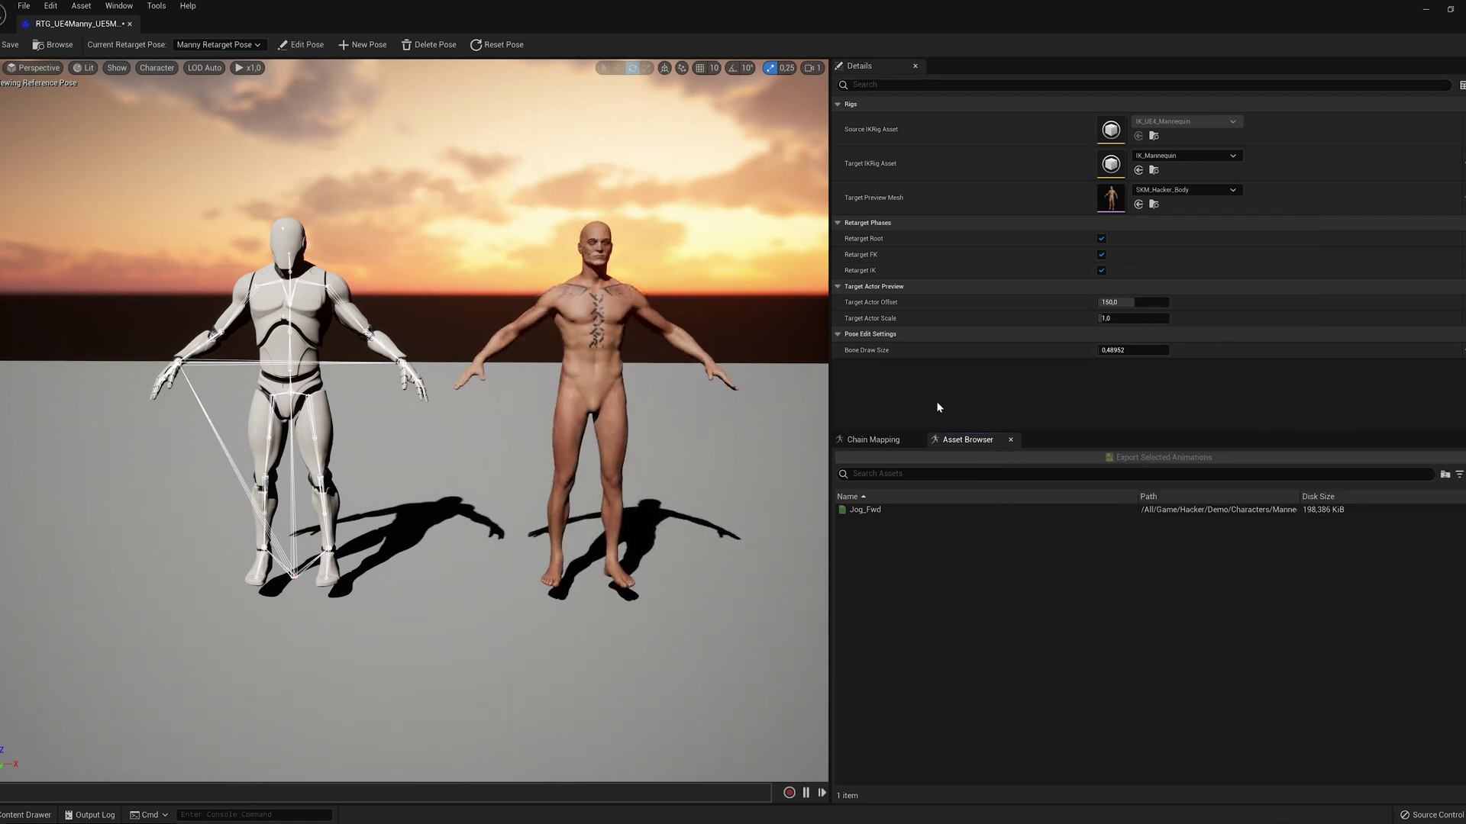
pyautogui.click(868, 508)
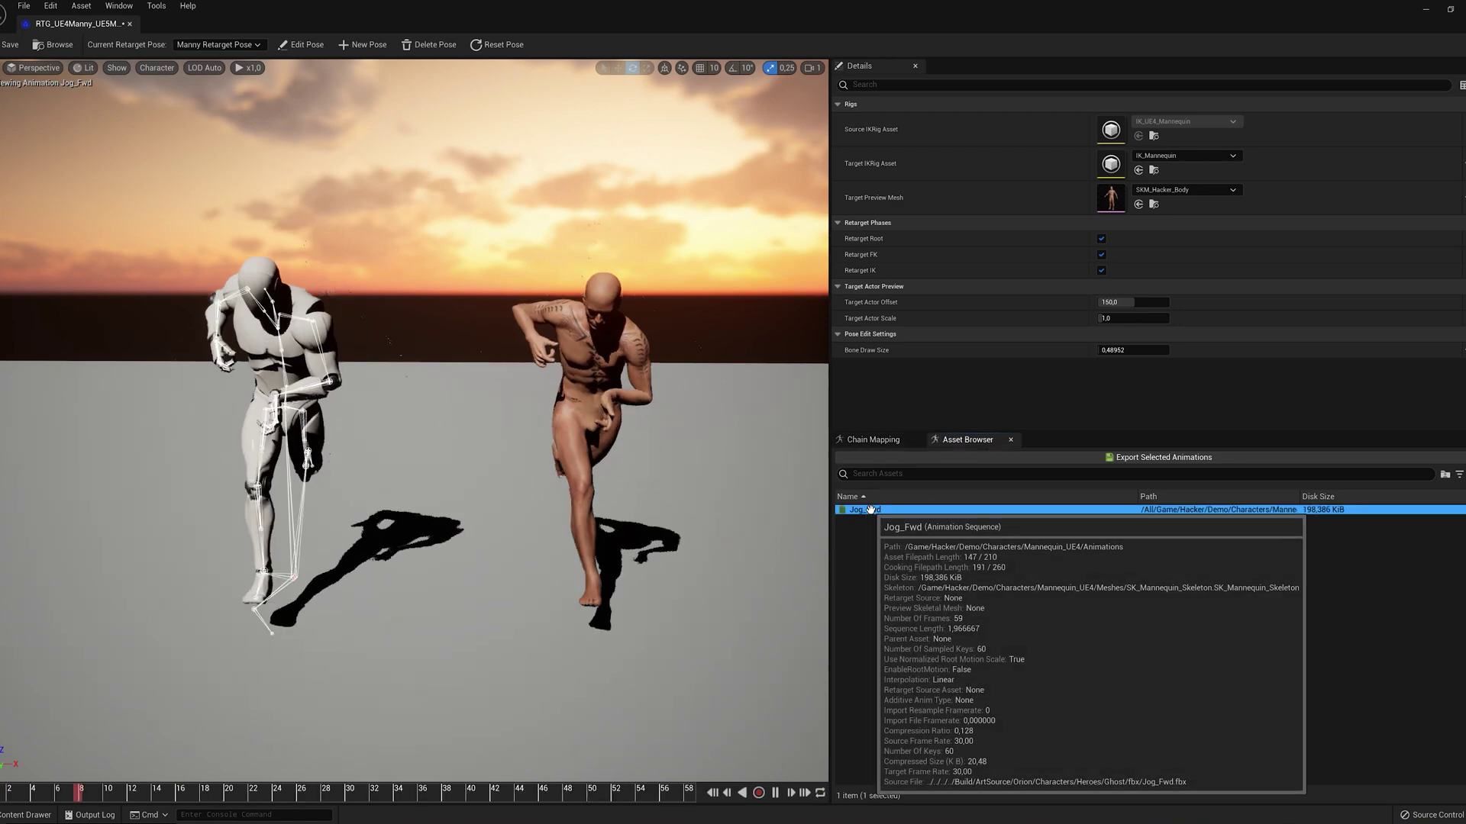
pyautogui.keyDown('alt'); pyautogui.moveTo(779, 468); pyautogui.dragTo(768, 465); pyautogui.keyUp('alt')
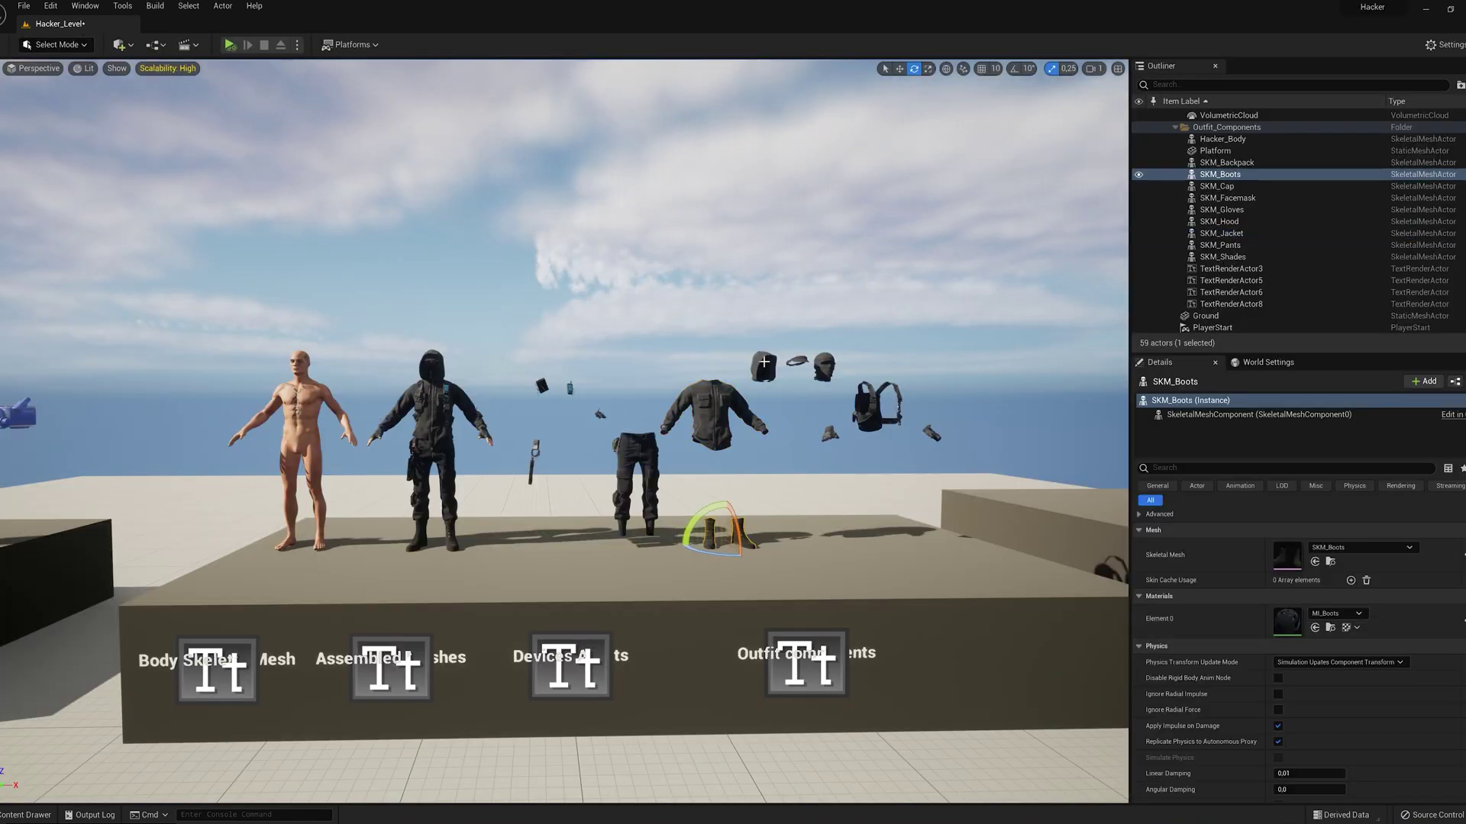
# - Select the shades, backpack and small device meshes one after another to check which material each one uses
pyautogui.click(797, 360)
pyautogui.click(864, 408)
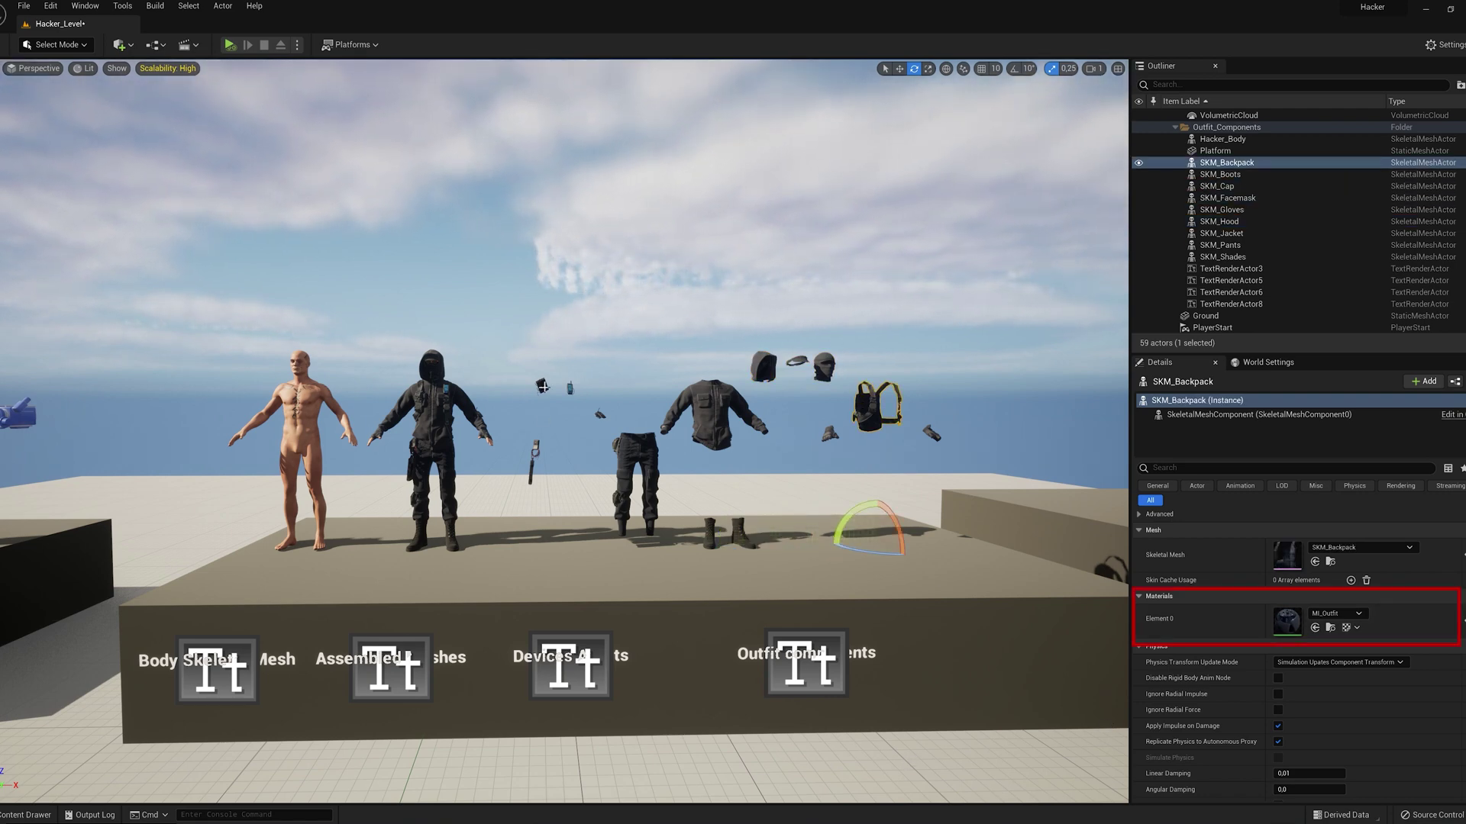
pyautogui.click(544, 387)
pyautogui.click(569, 388)
pyautogui.click(599, 414)
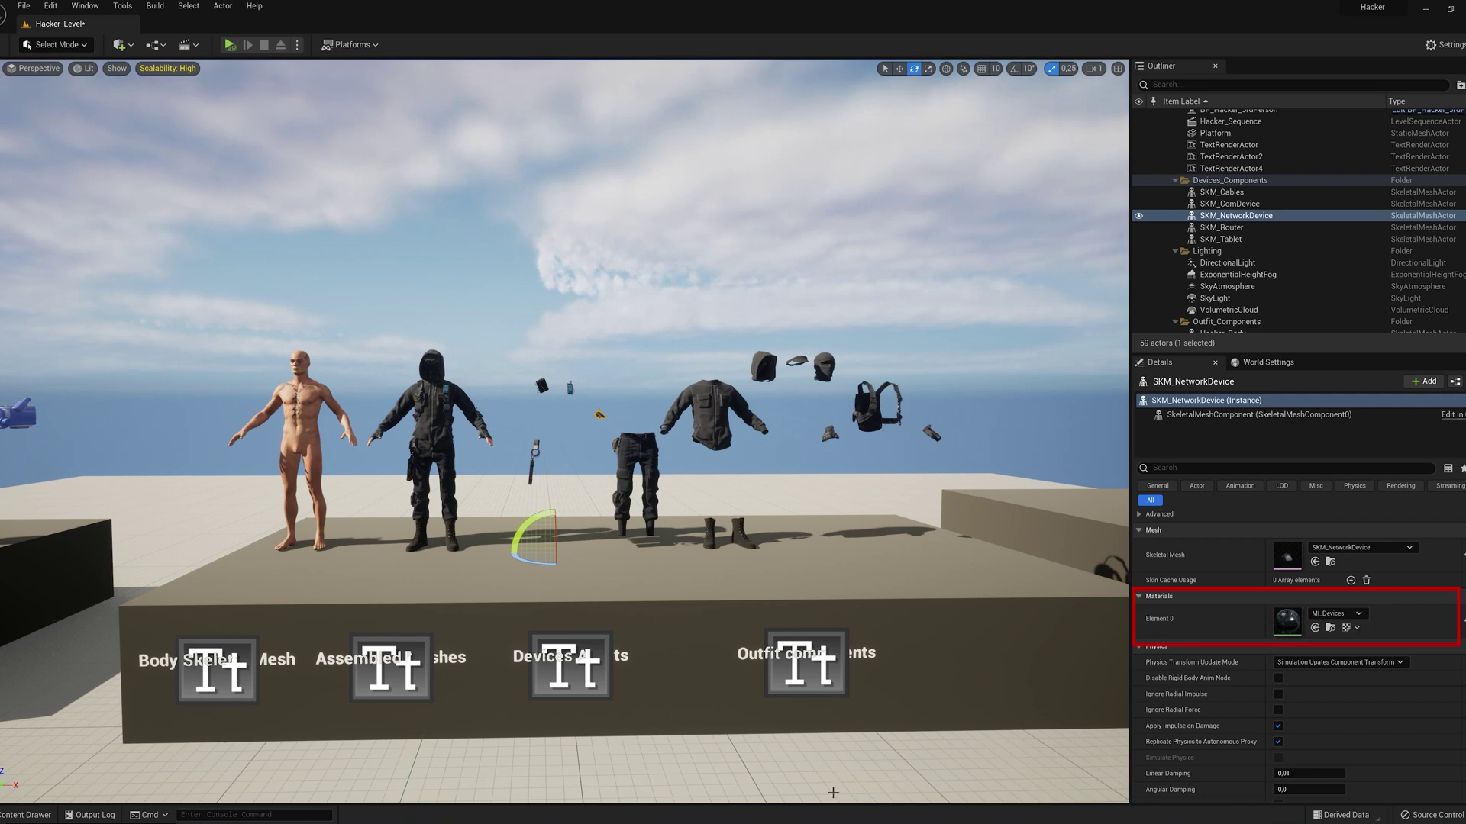
# - Examine the materials and material instances in the Body, Clothes and Devices subfolders of the Materials folder
pyautogui.click(25, 815)
pyautogui.click(14, 662)
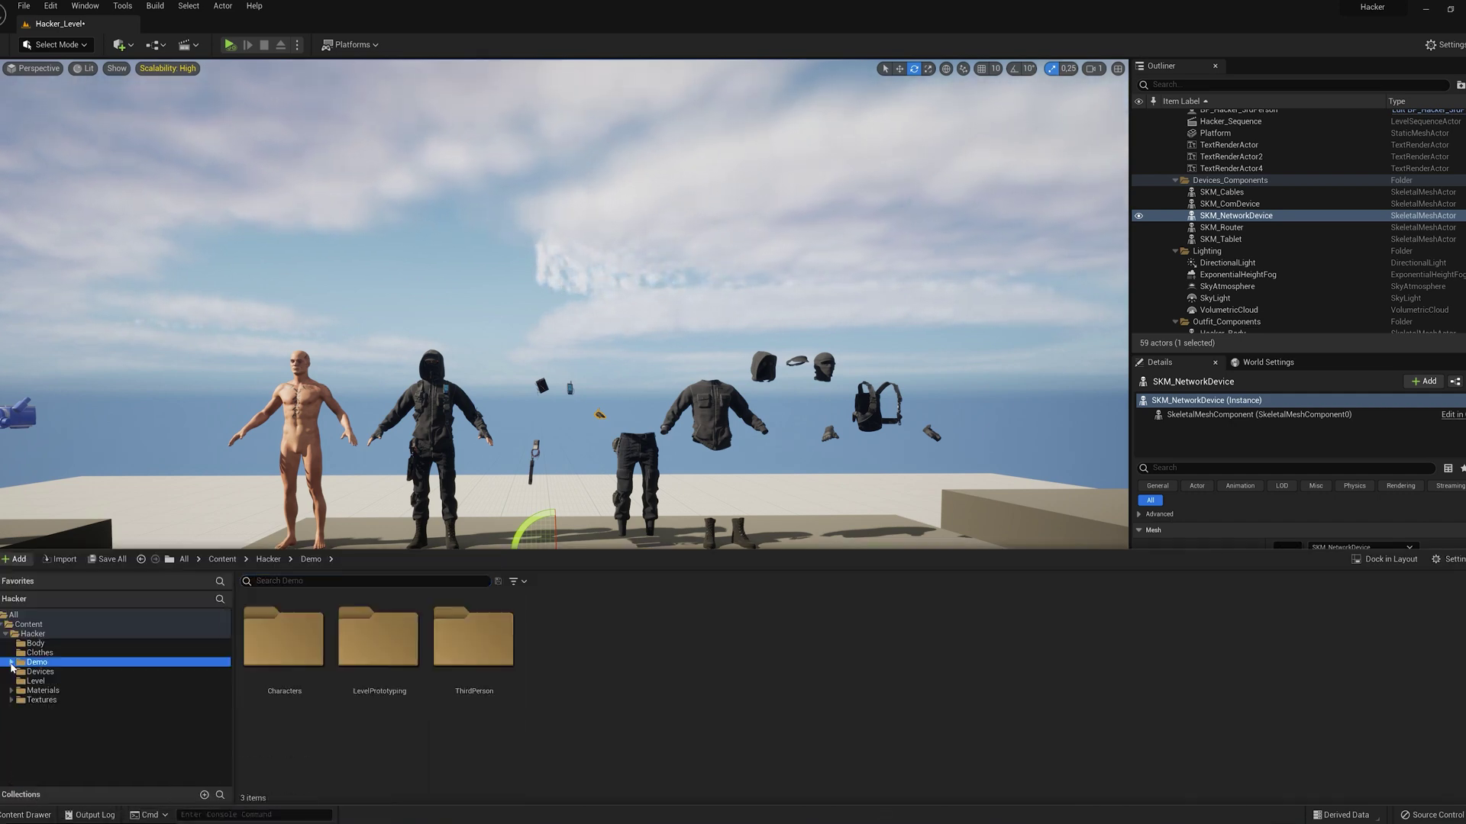
pyautogui.click(40, 701)
pyautogui.scroll(-2, 290, 687)
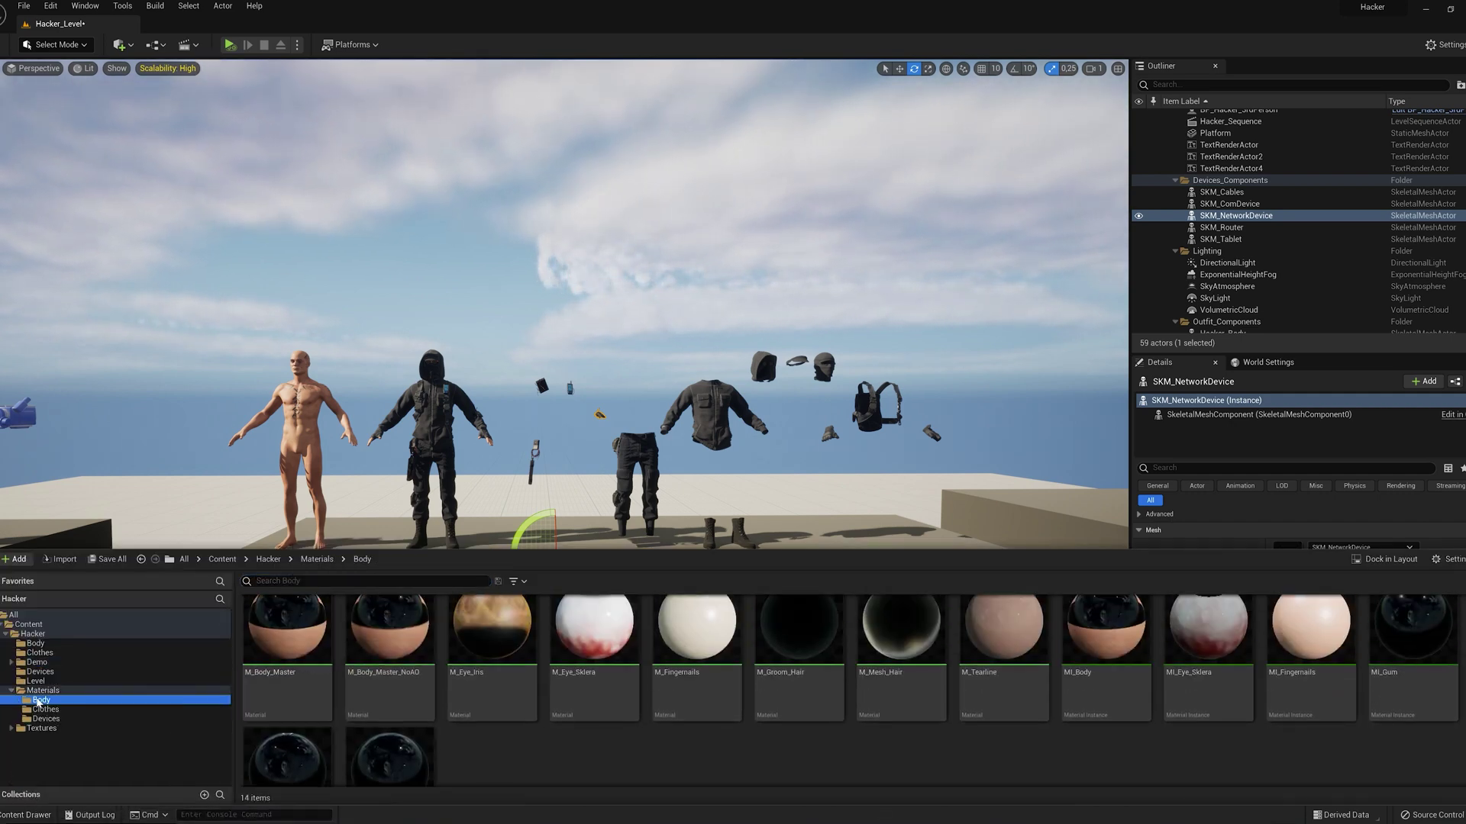
pyautogui.click(46, 710)
pyautogui.click(294, 666)
pyautogui.click(379, 656)
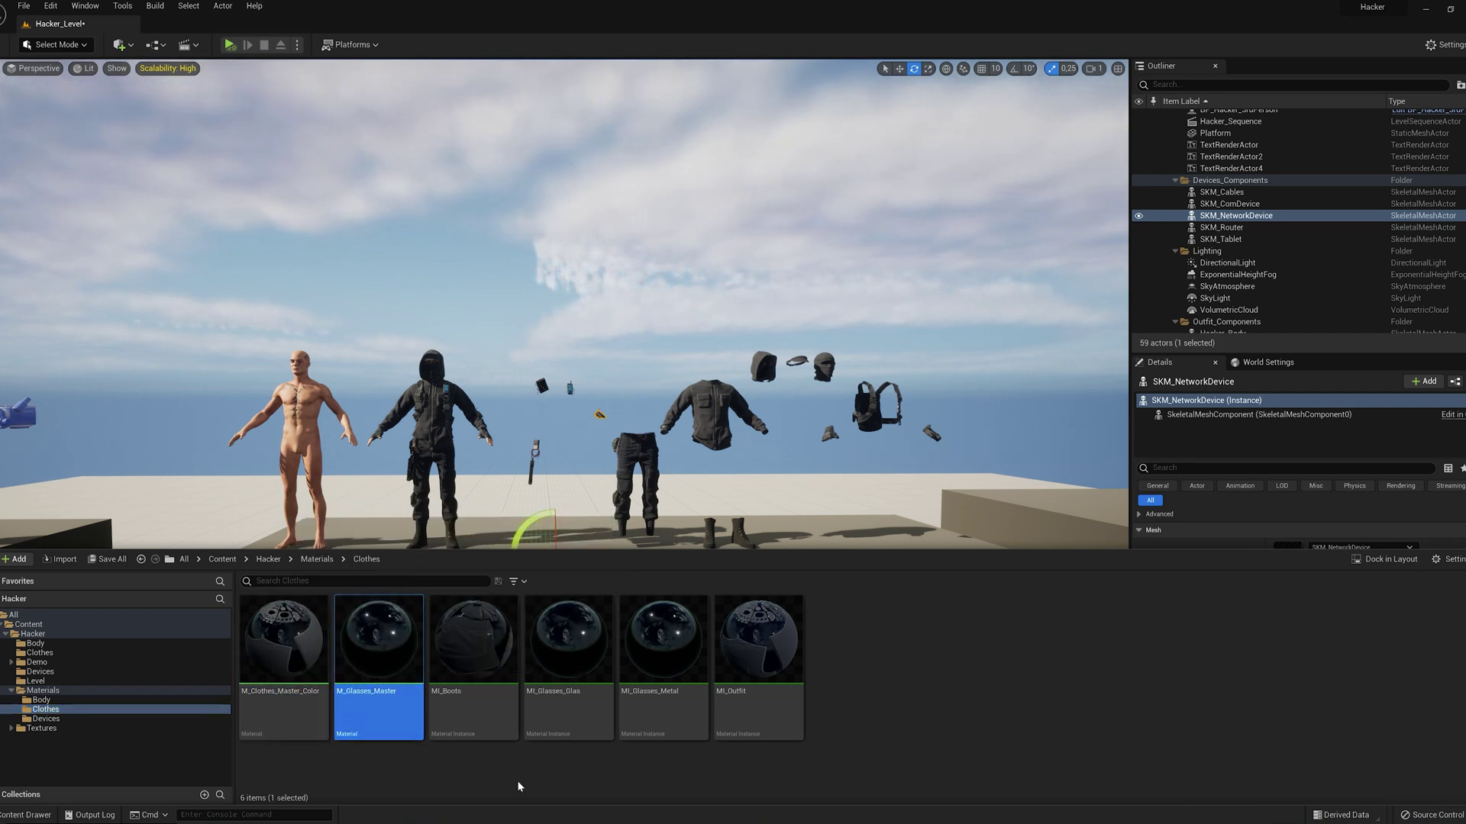
pyautogui.click(46, 719)
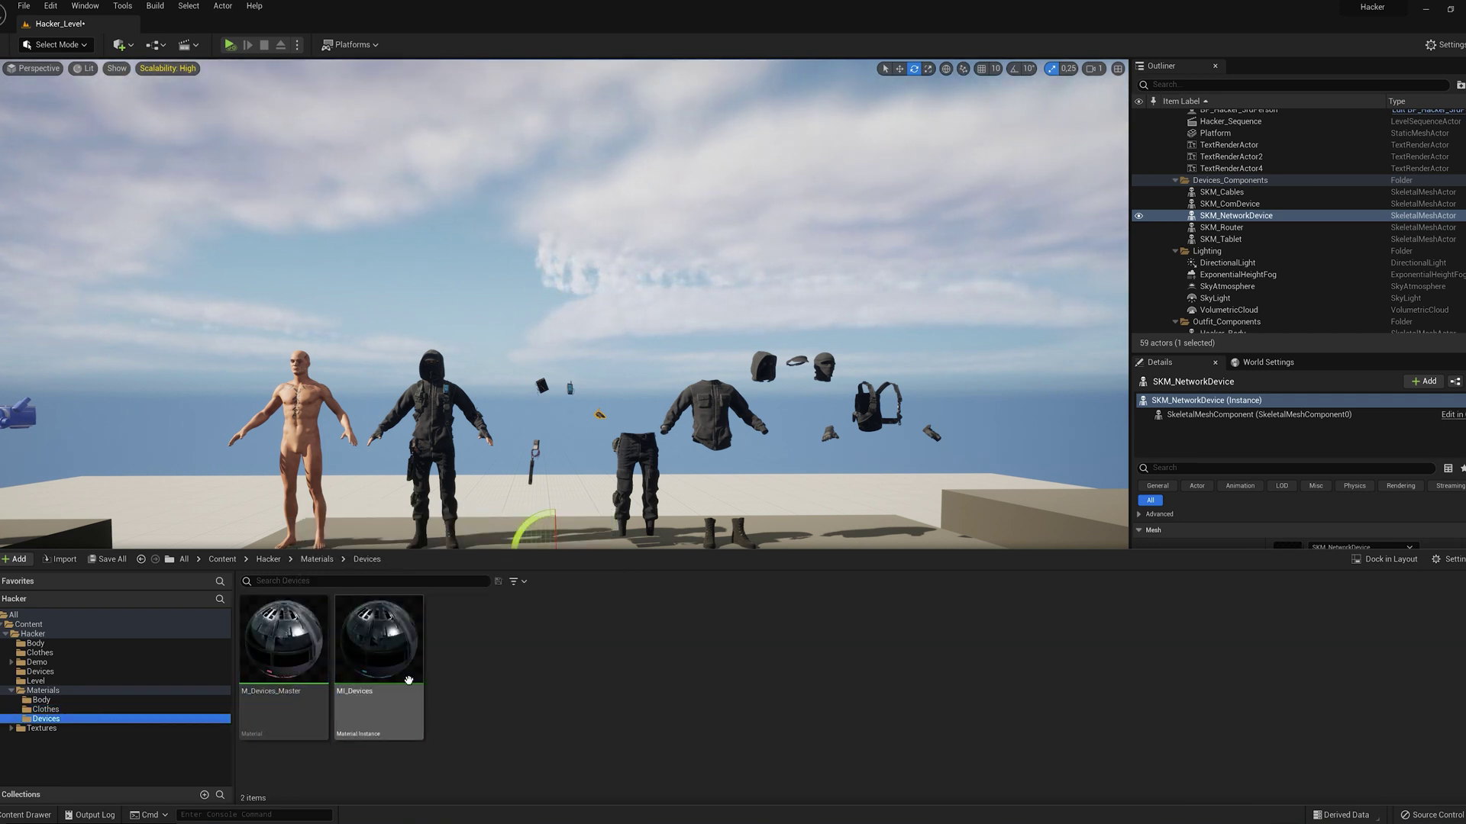
# - Examine the Body, Clothes and Devices texture folders, opening a body texture, T_Outfit_Base_Color and T_Devices_Base_Color
pyautogui.click(11, 690)
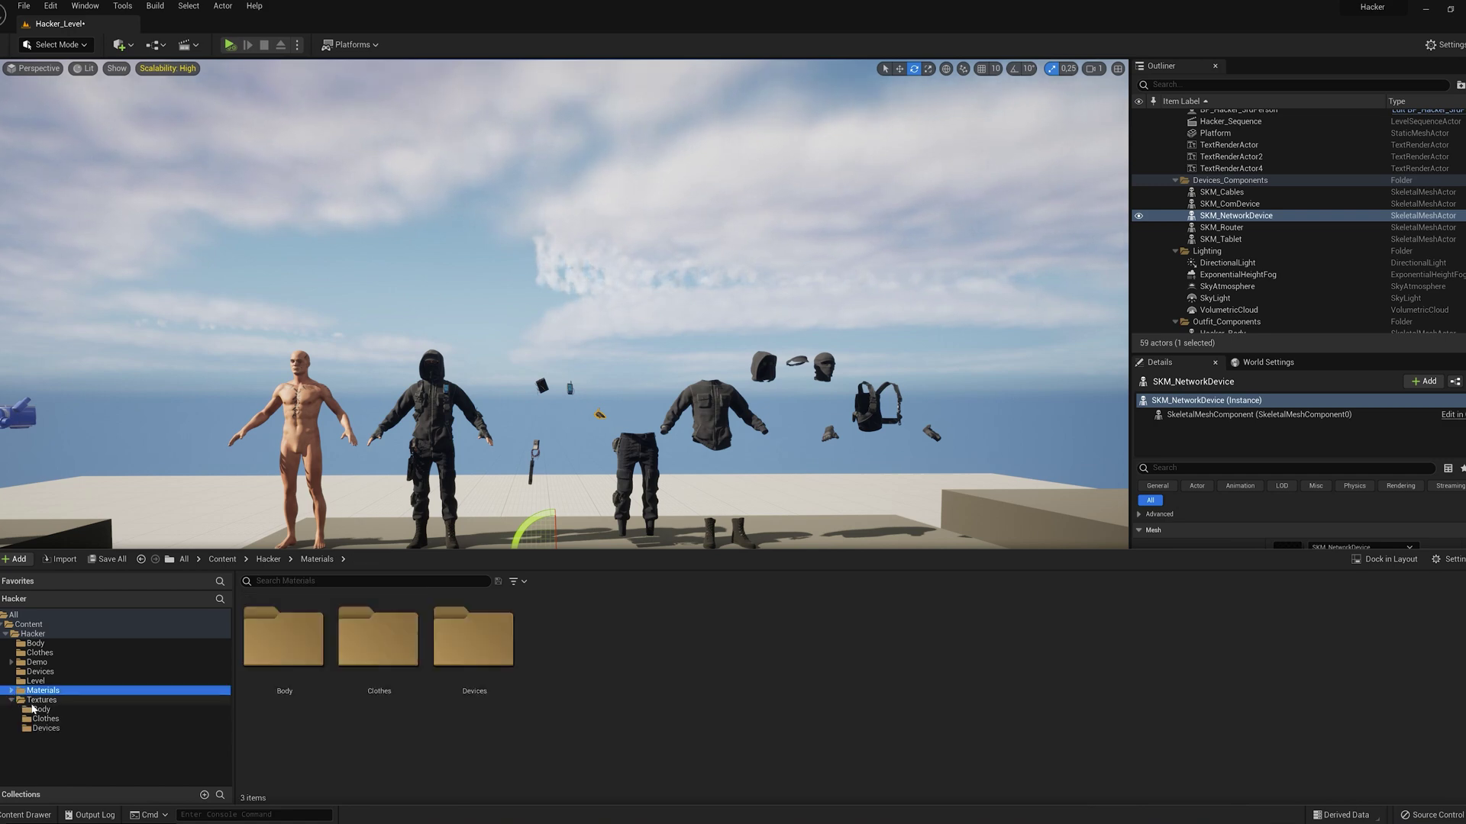
pyautogui.click(34, 709)
pyautogui.doubleClick(278, 672)
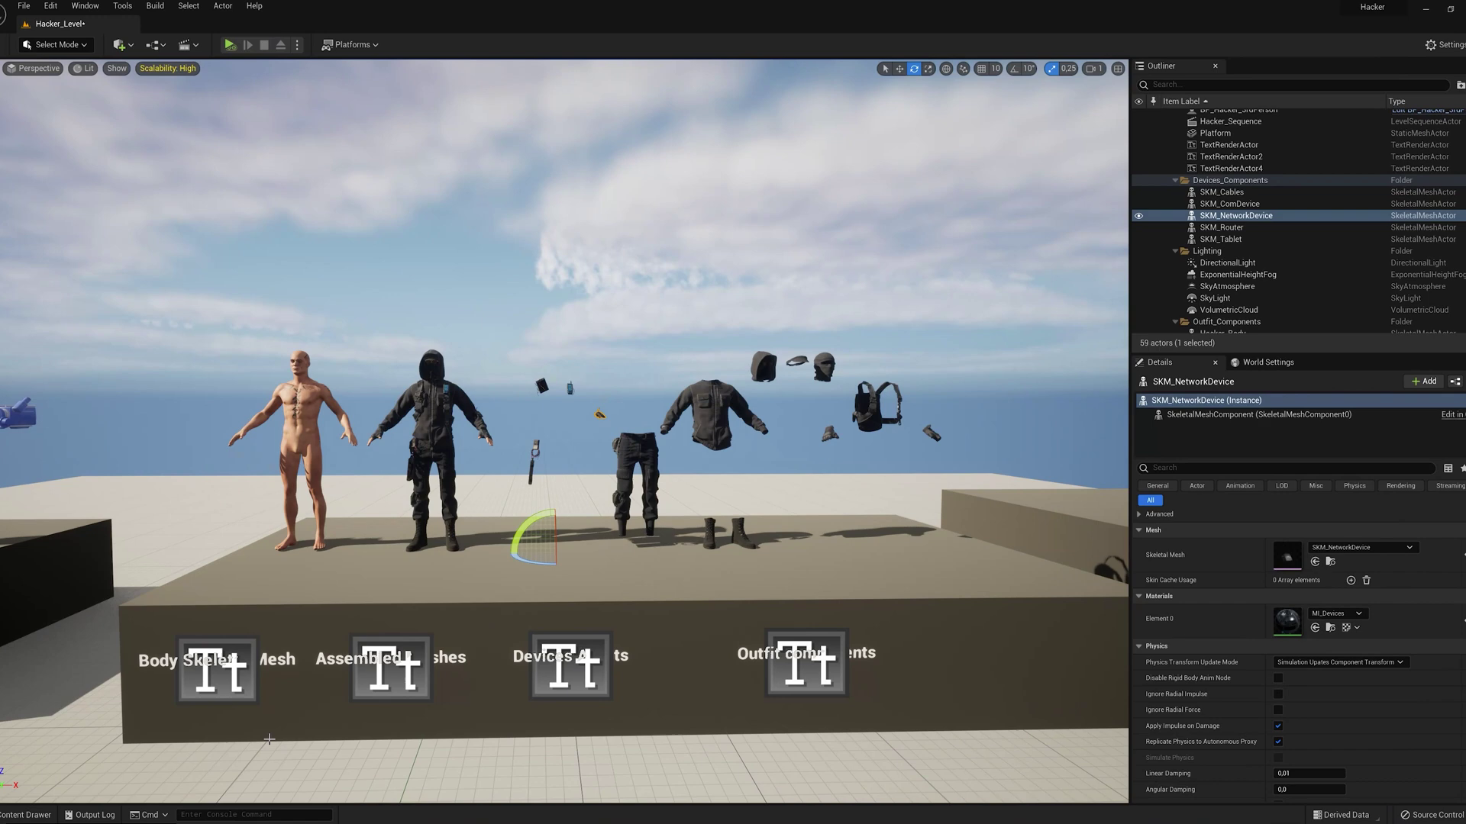
pyautogui.click(27, 814)
pyautogui.click(46, 718)
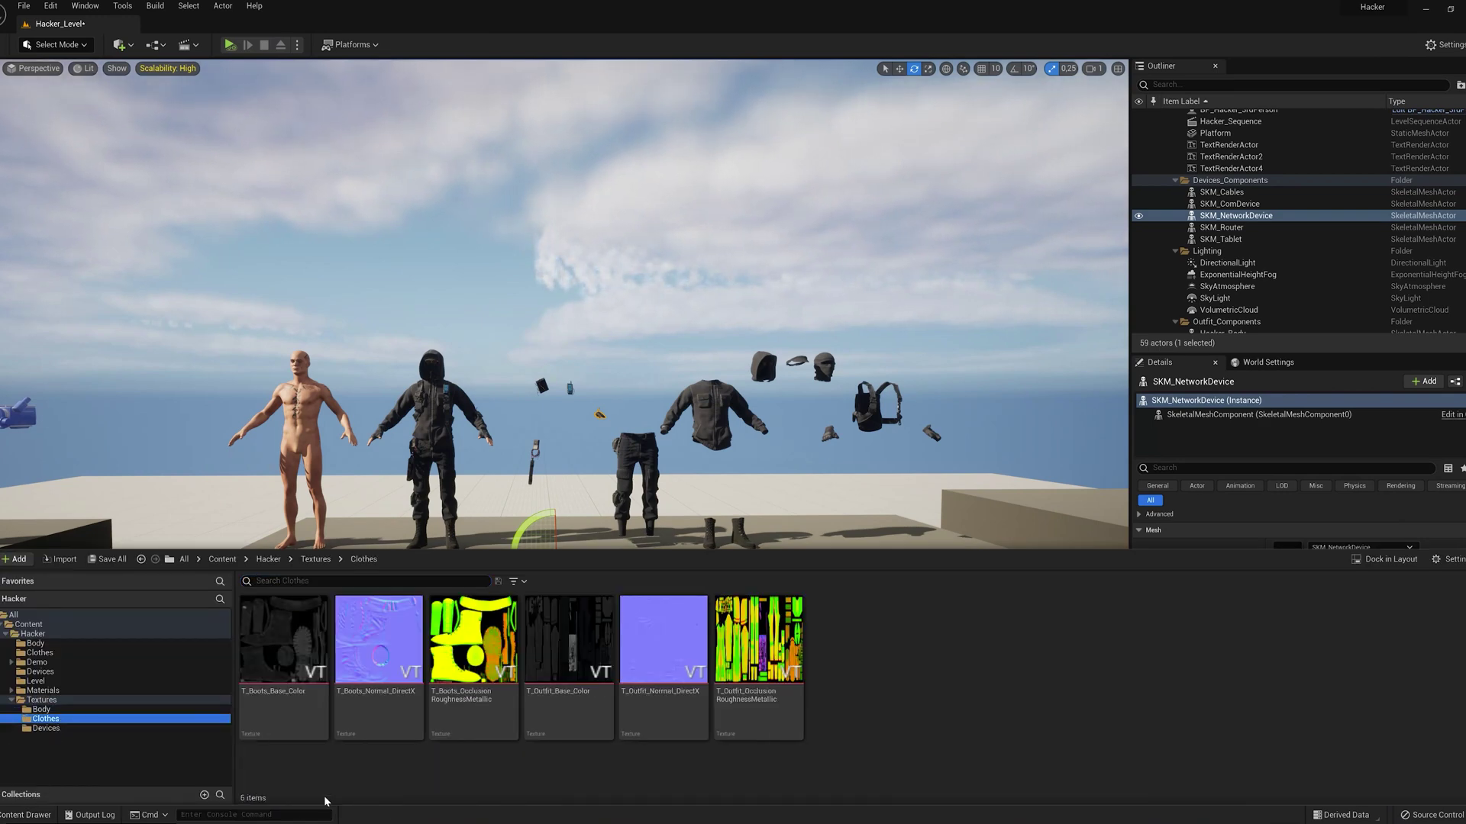
pyautogui.doubleClick(575, 672)
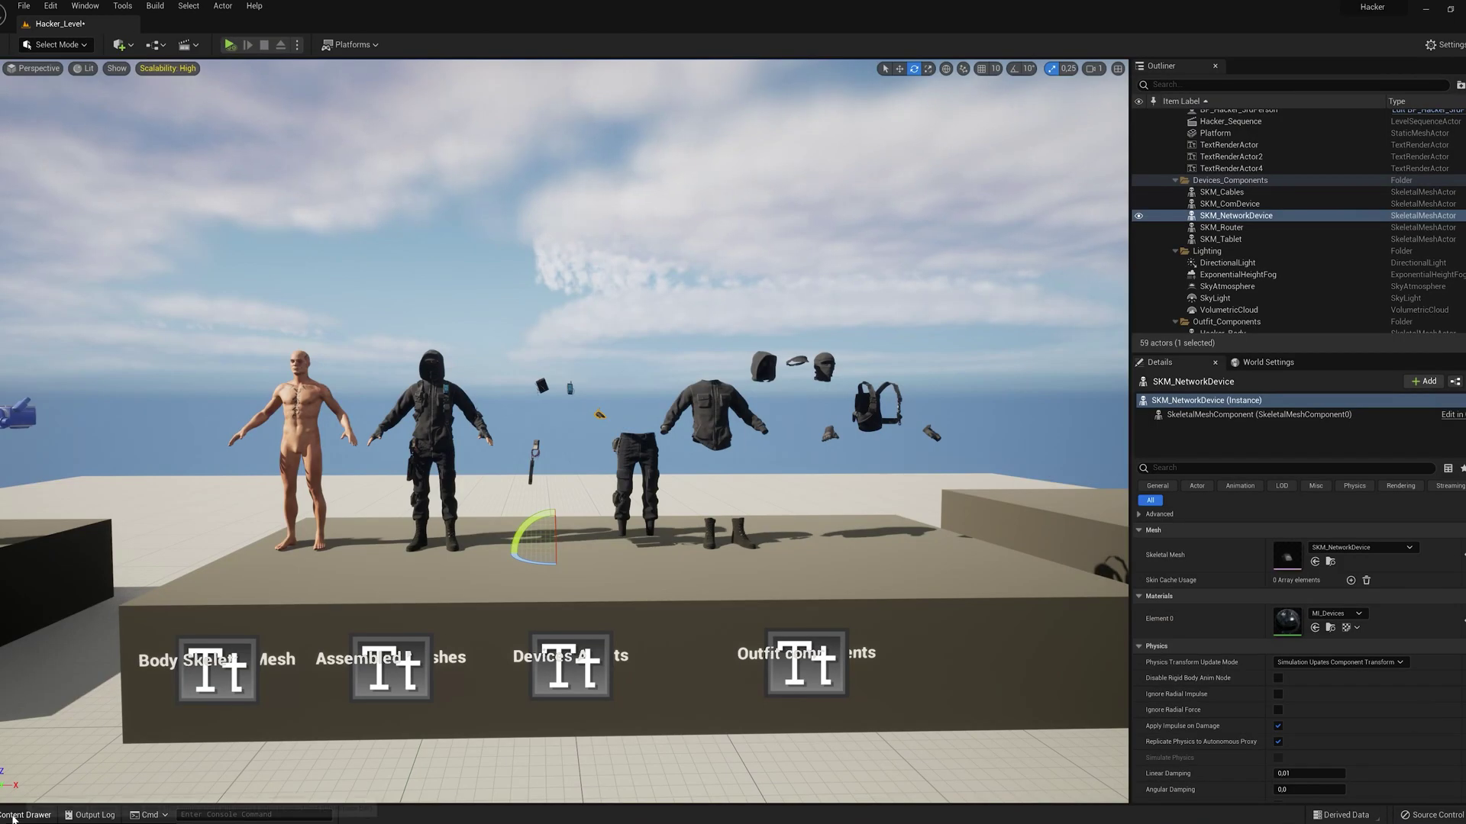
pyautogui.click(23, 815)
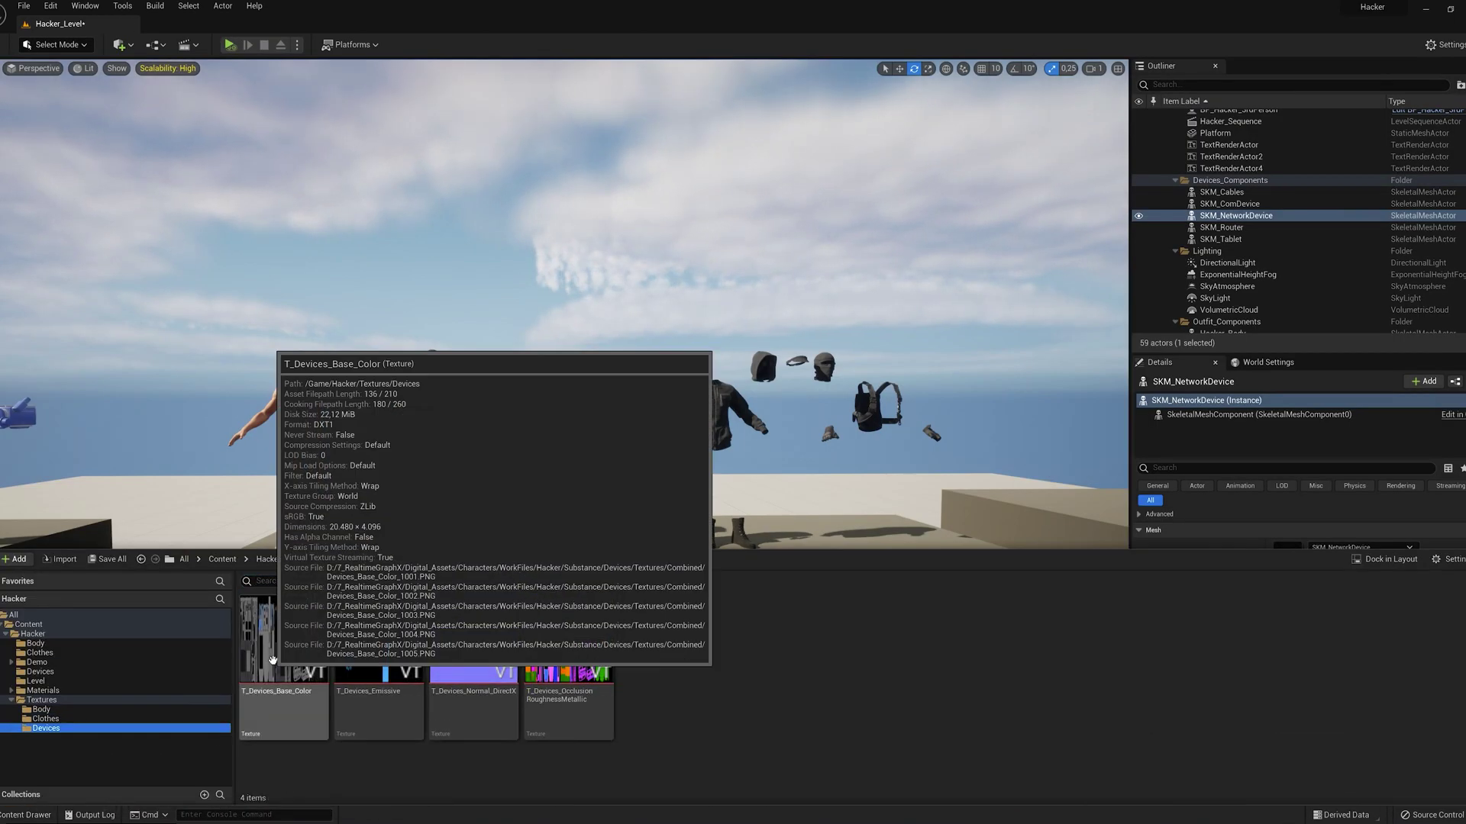
pyautogui.doubleClick(277, 655)
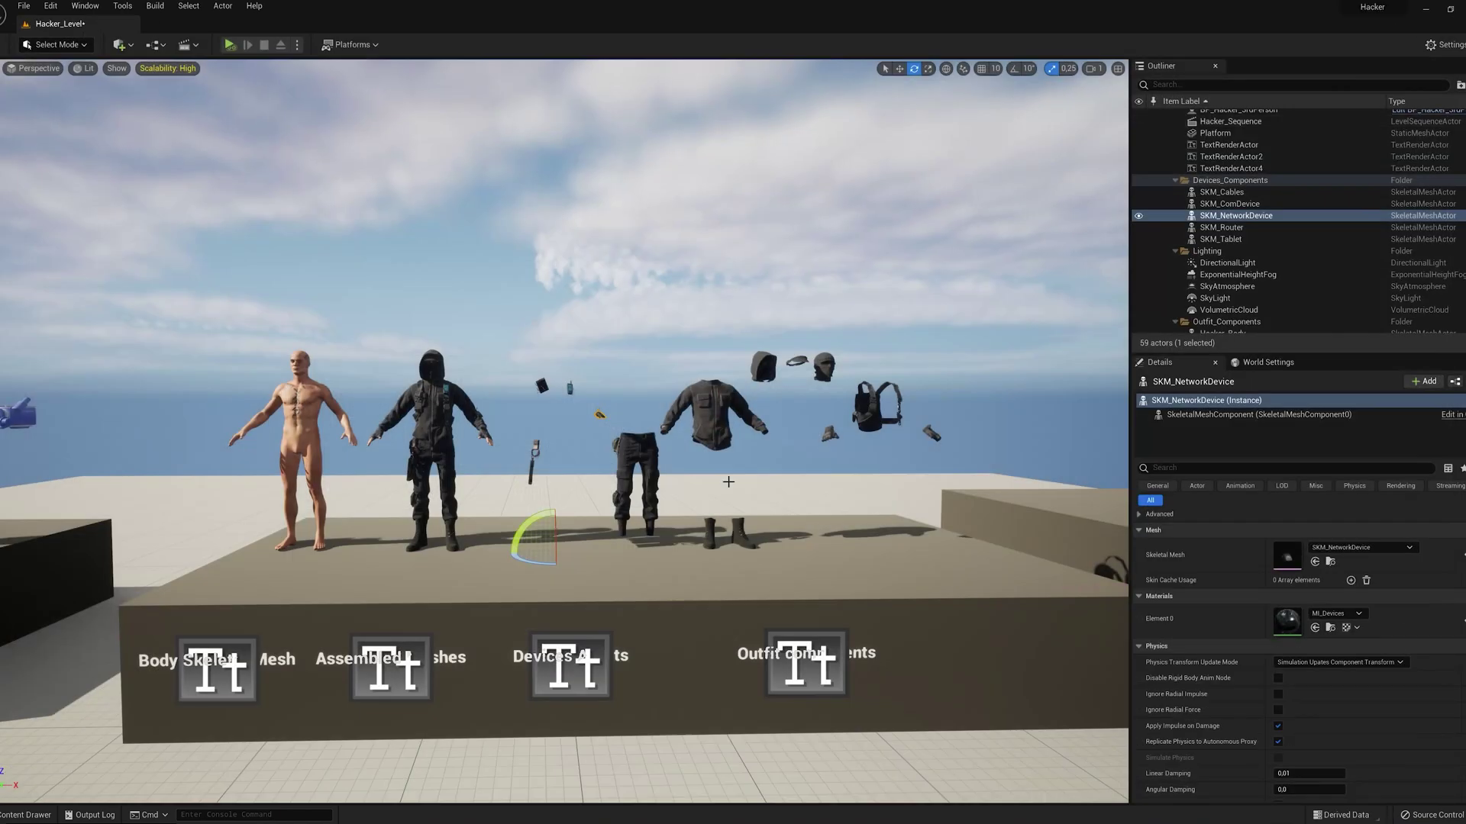
# - Search the Project Settings for "virtual" to check the virtual texture support options, and close the settings
pyautogui.click(609, 336)
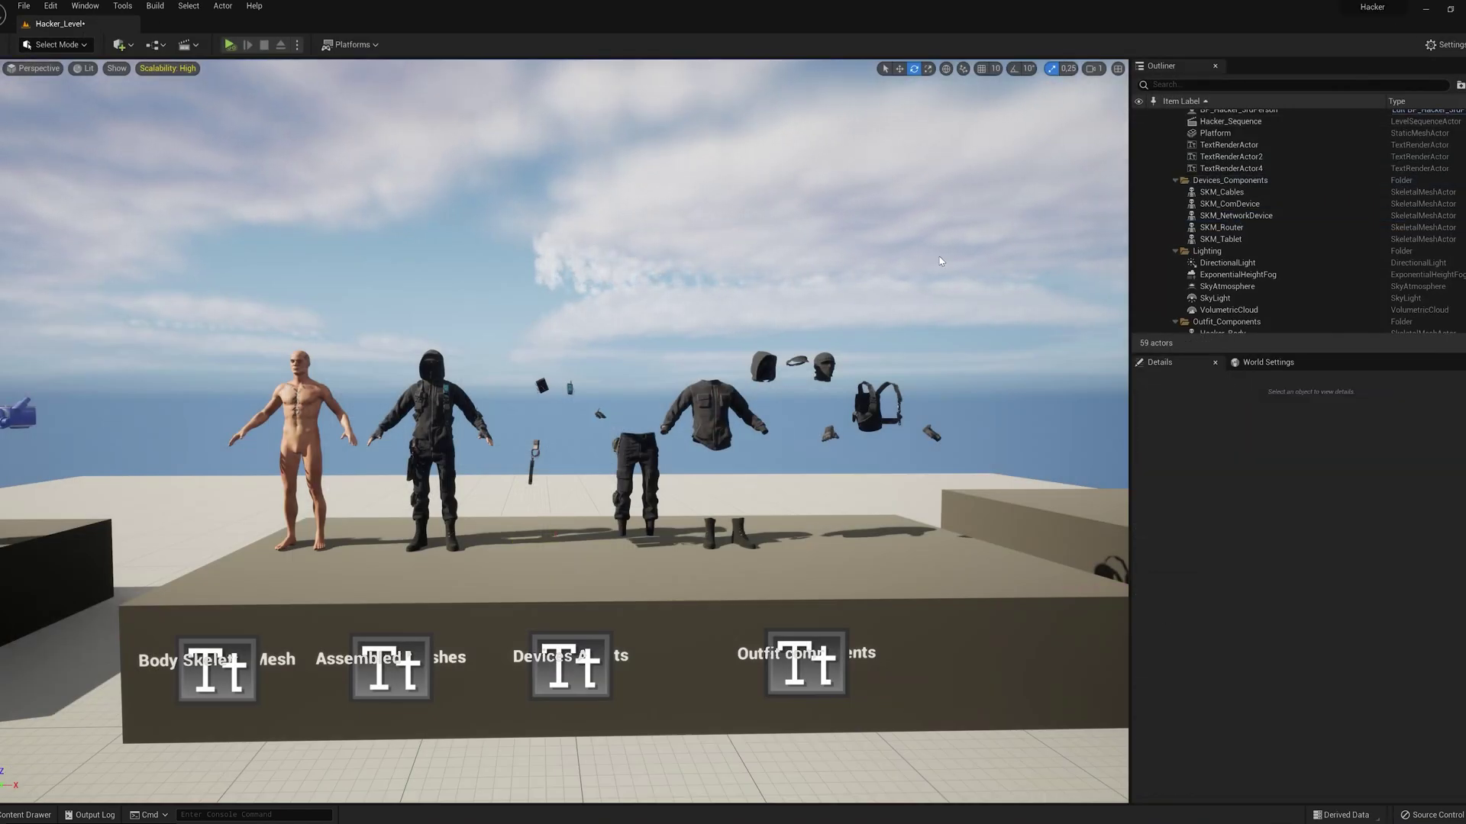
pyautogui.click(1456, 44)
pyautogui.click(1374, 90)
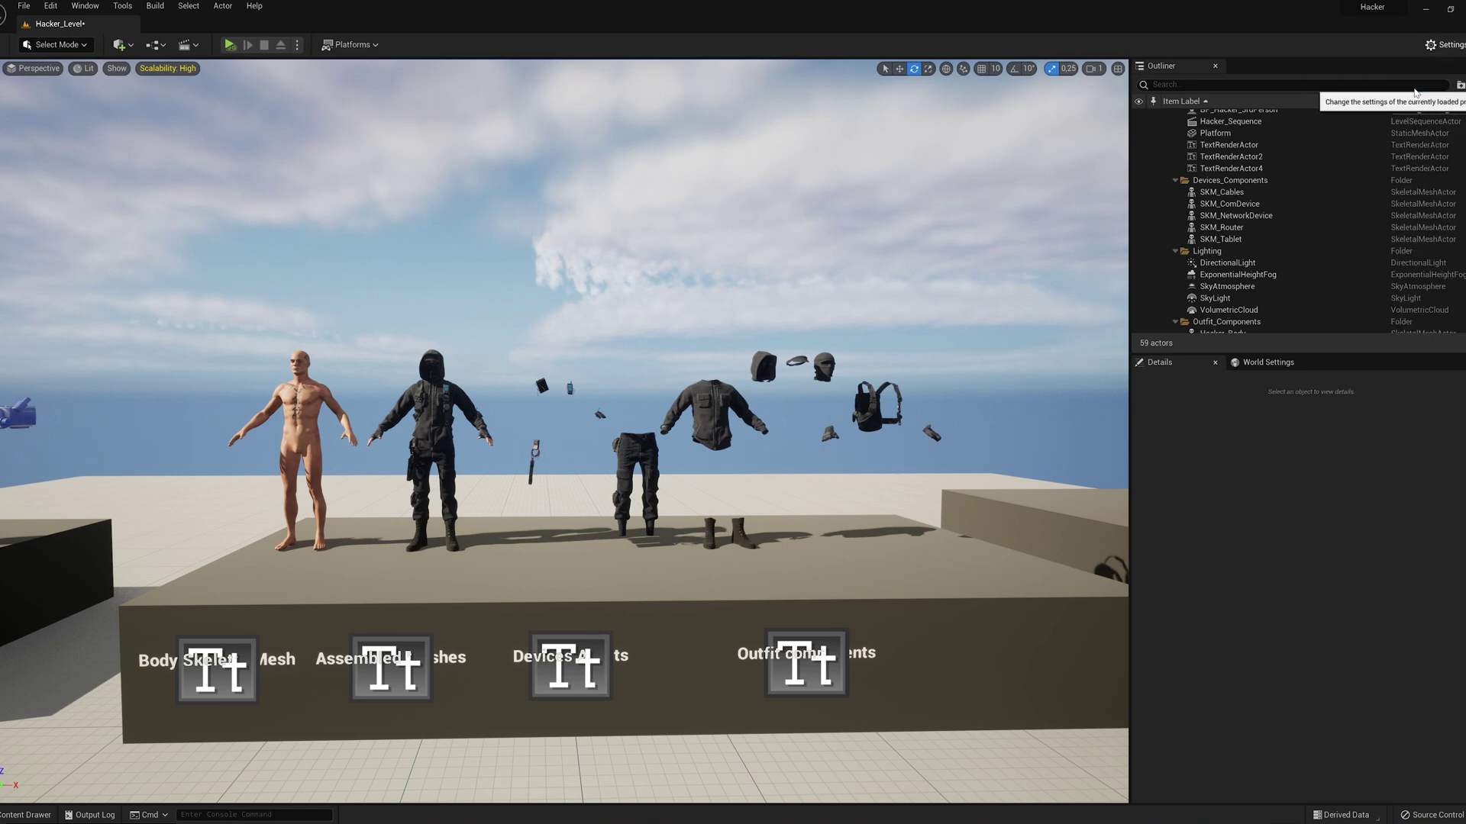
pyautogui.write('virtual')
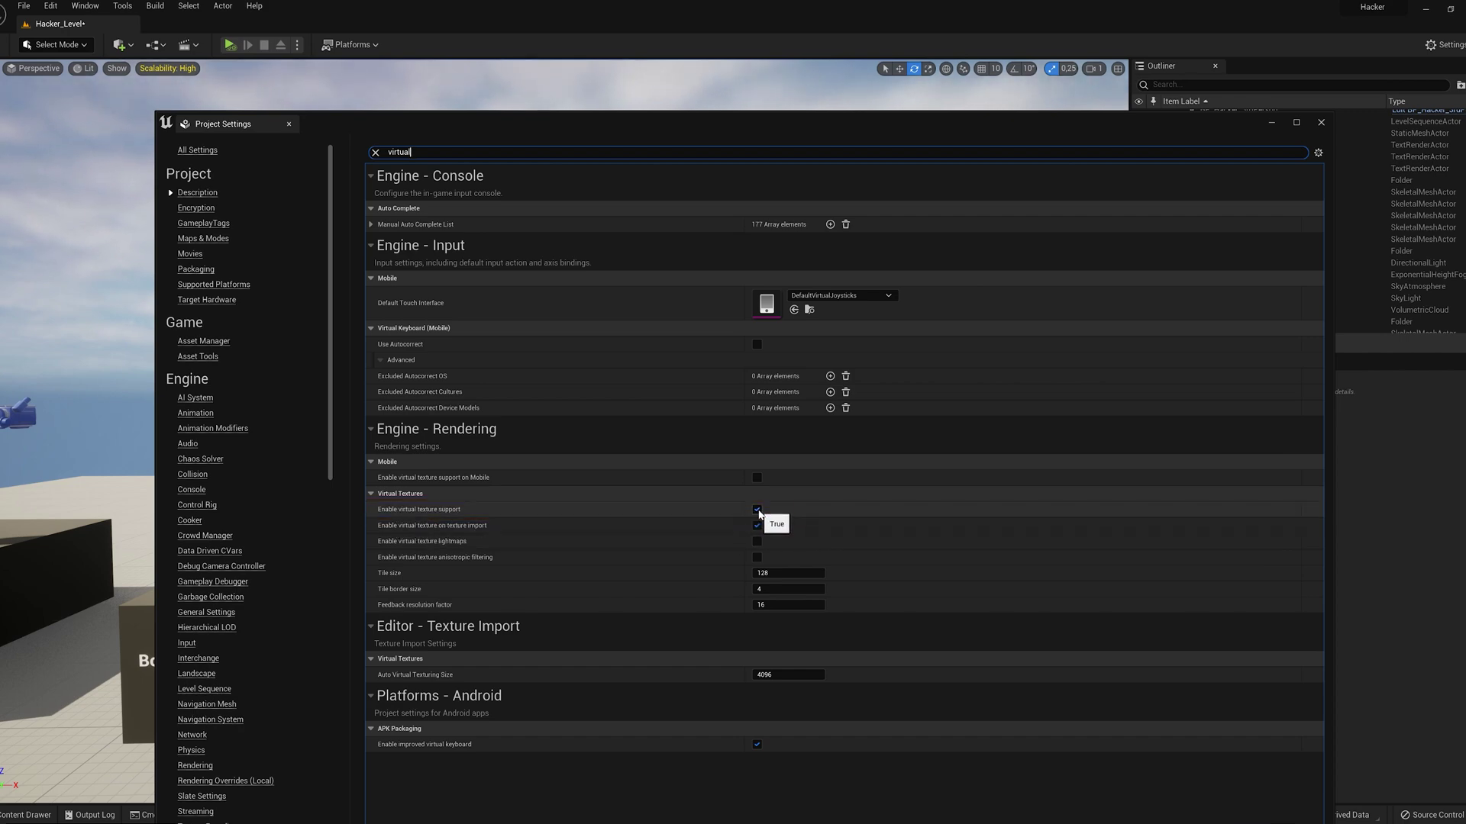
pyautogui.click(1321, 124)
# - Try a different Base Color Brightness on the MI_Outfit material instance
pyautogui.moveTo(843, 352); pyautogui.dragTo(843, 351, button='right')
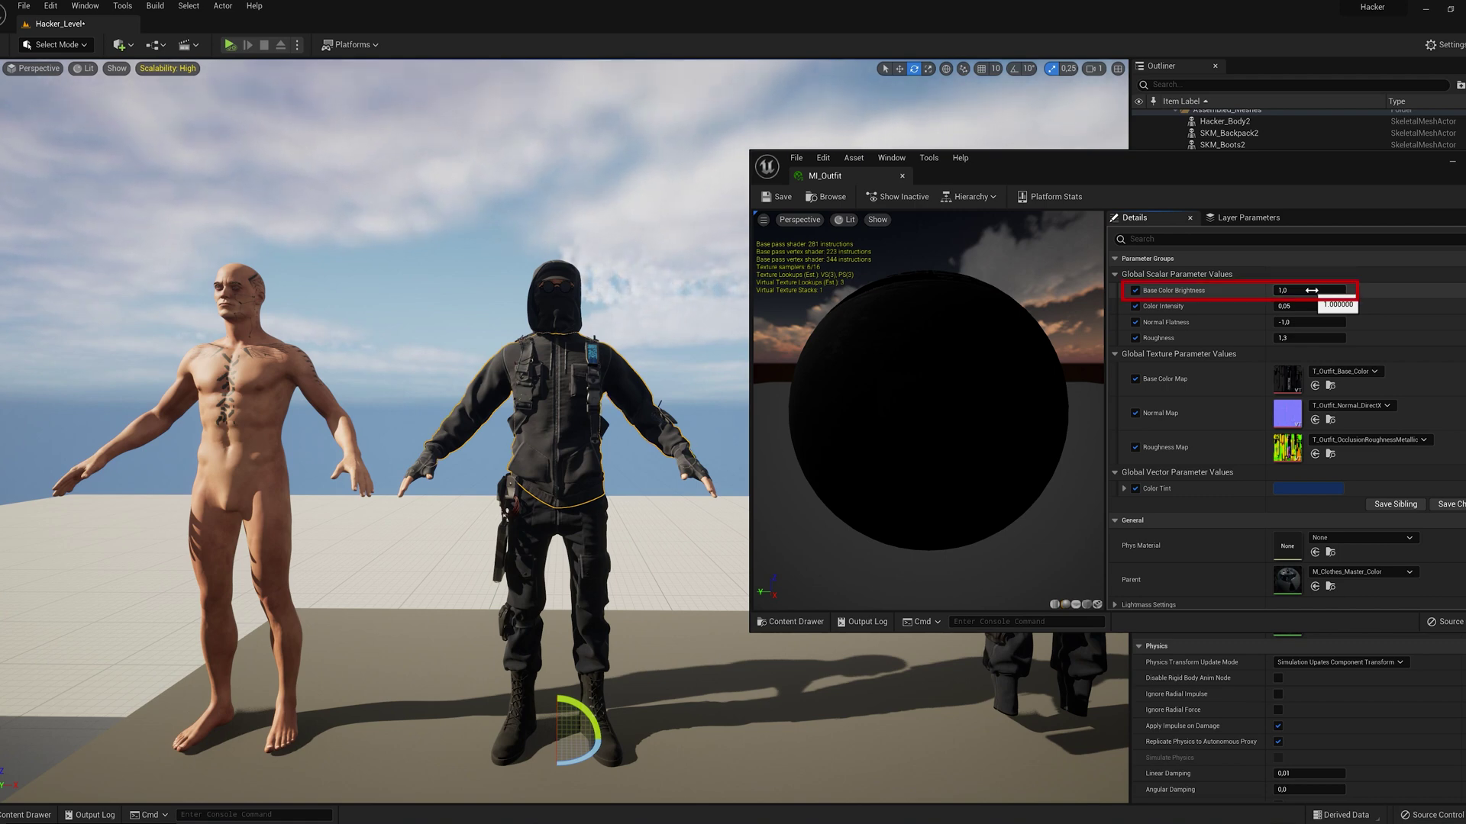
pyautogui.moveTo(1308, 290); pyautogui.dragTo(1337, 290)
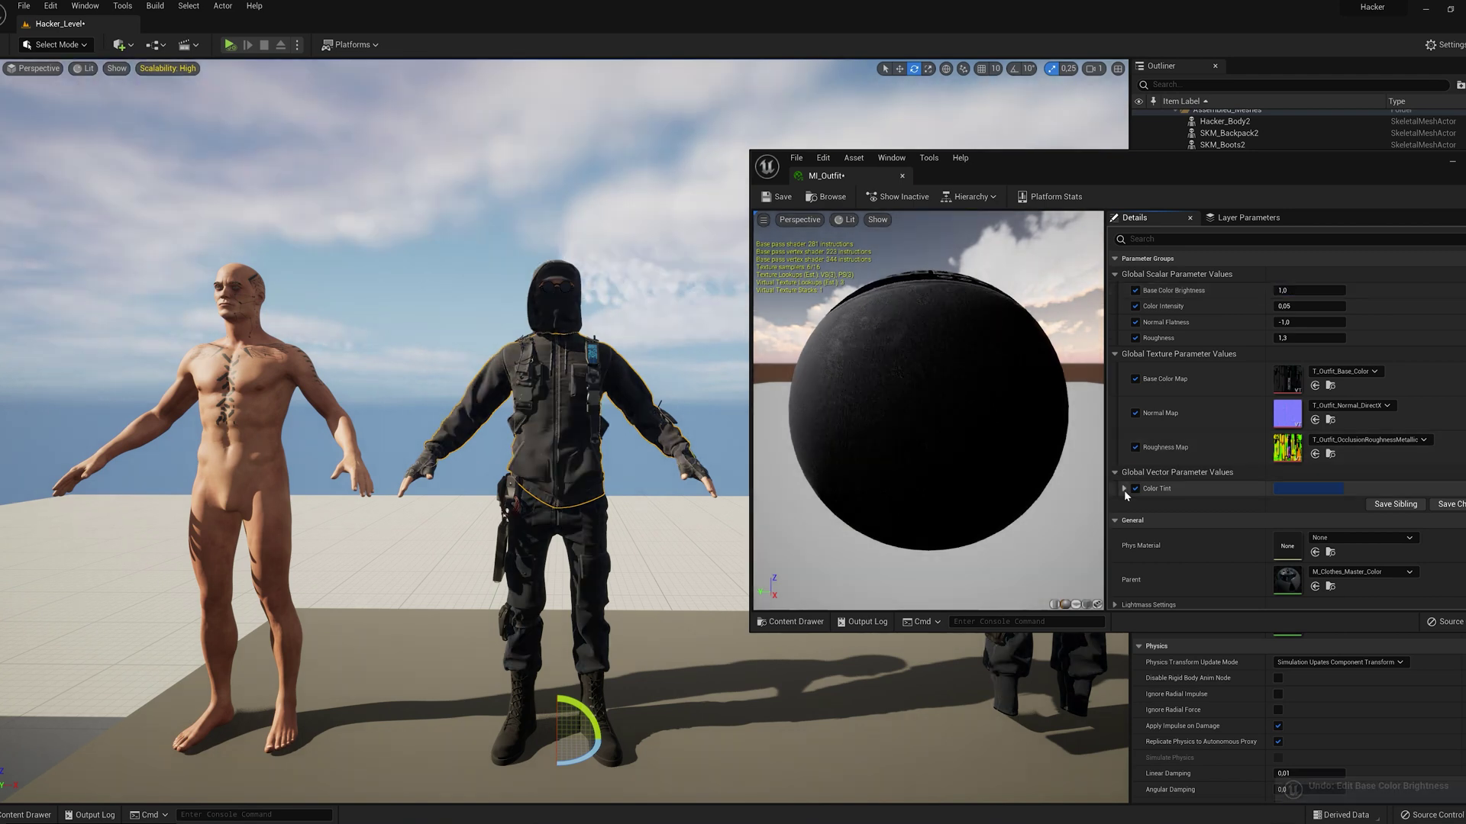
# - Change the Color Tint of MI_Outfit to a green with a hue of about 143 and saturation of about 0.97
pyautogui.click(1311, 488)
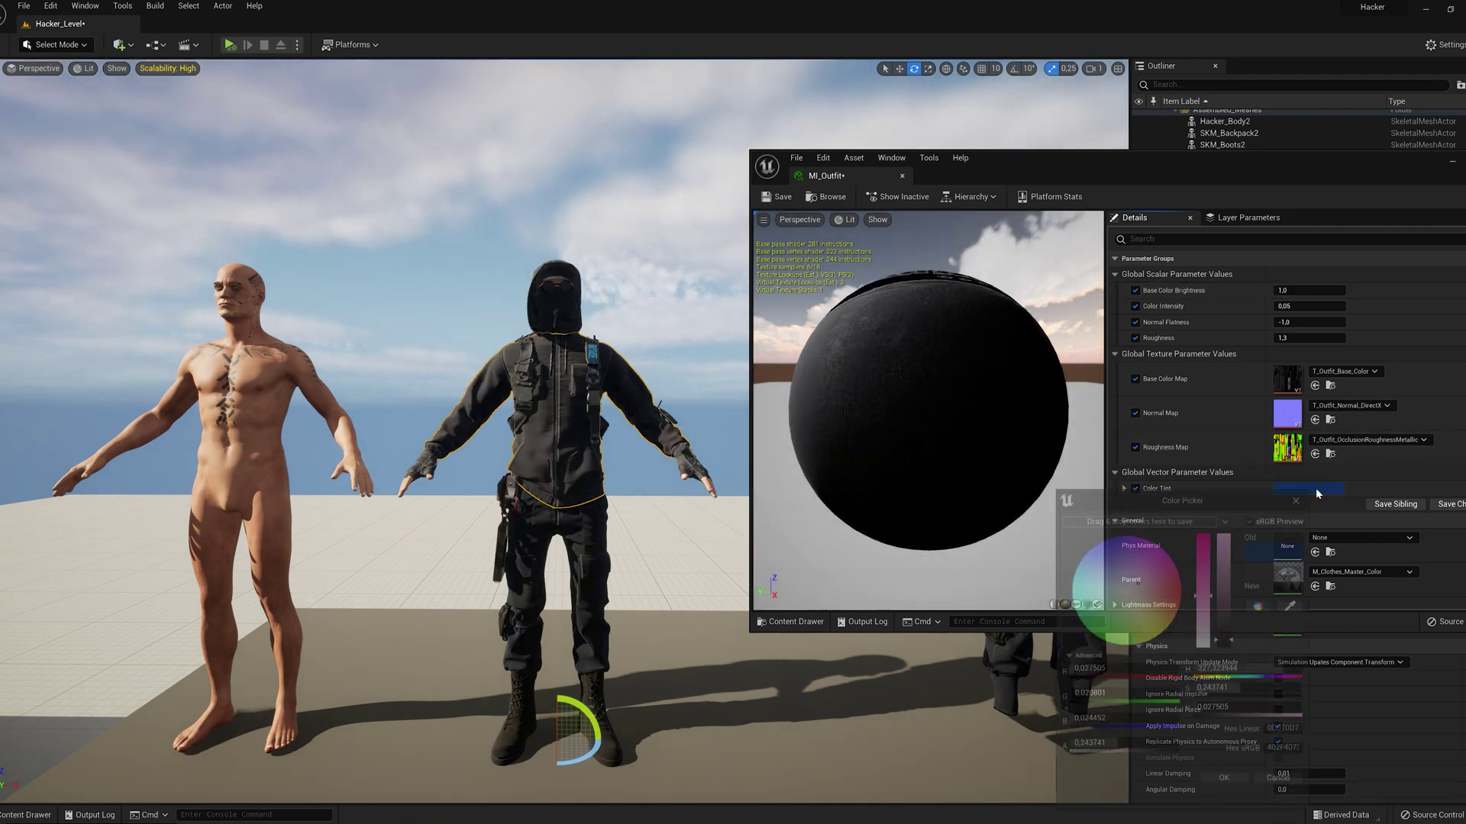
pyautogui.moveTo(1145, 561); pyautogui.dragTo(1165, 585)
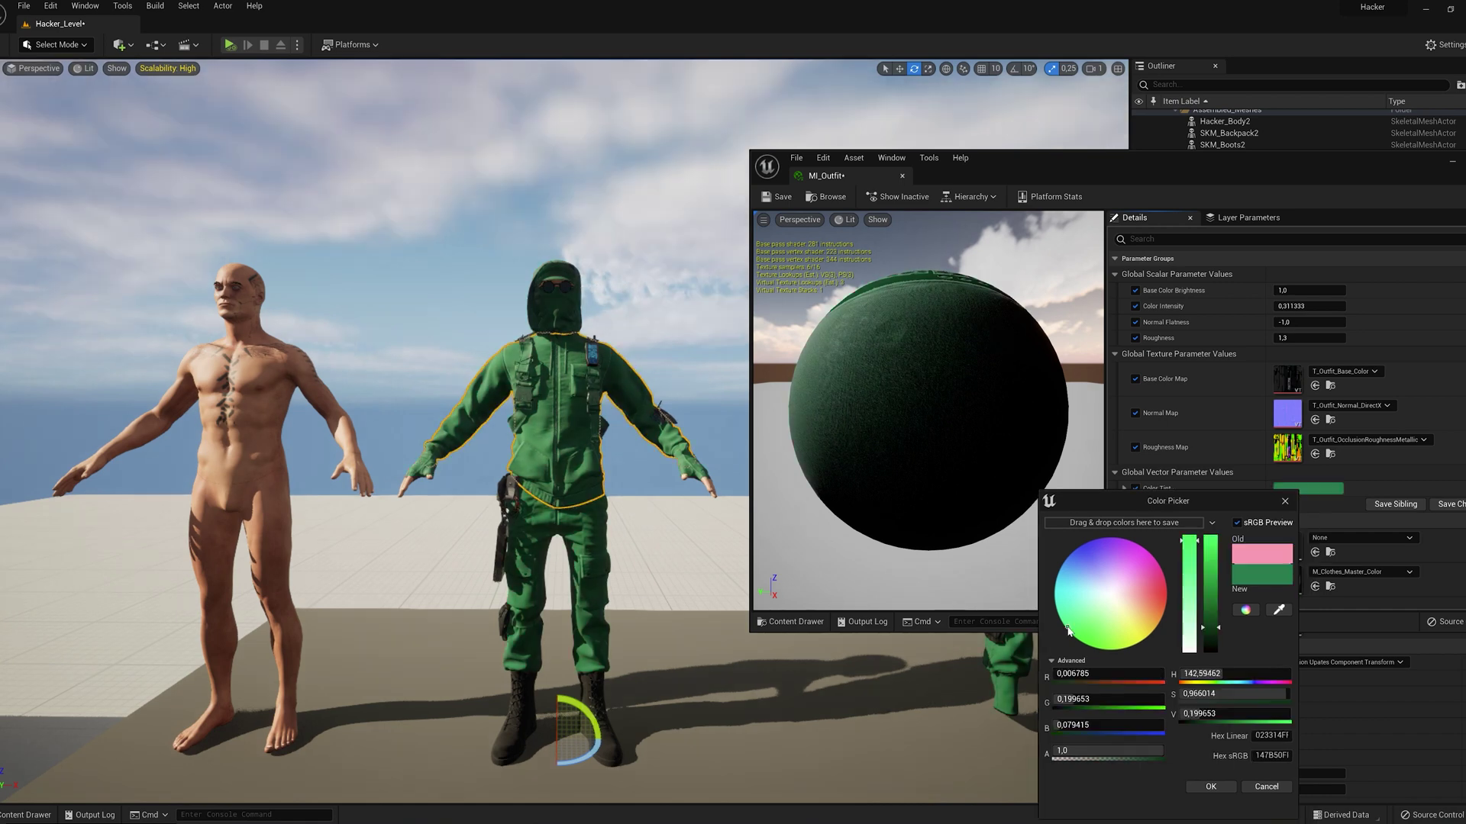
pyautogui.click(1221, 791)
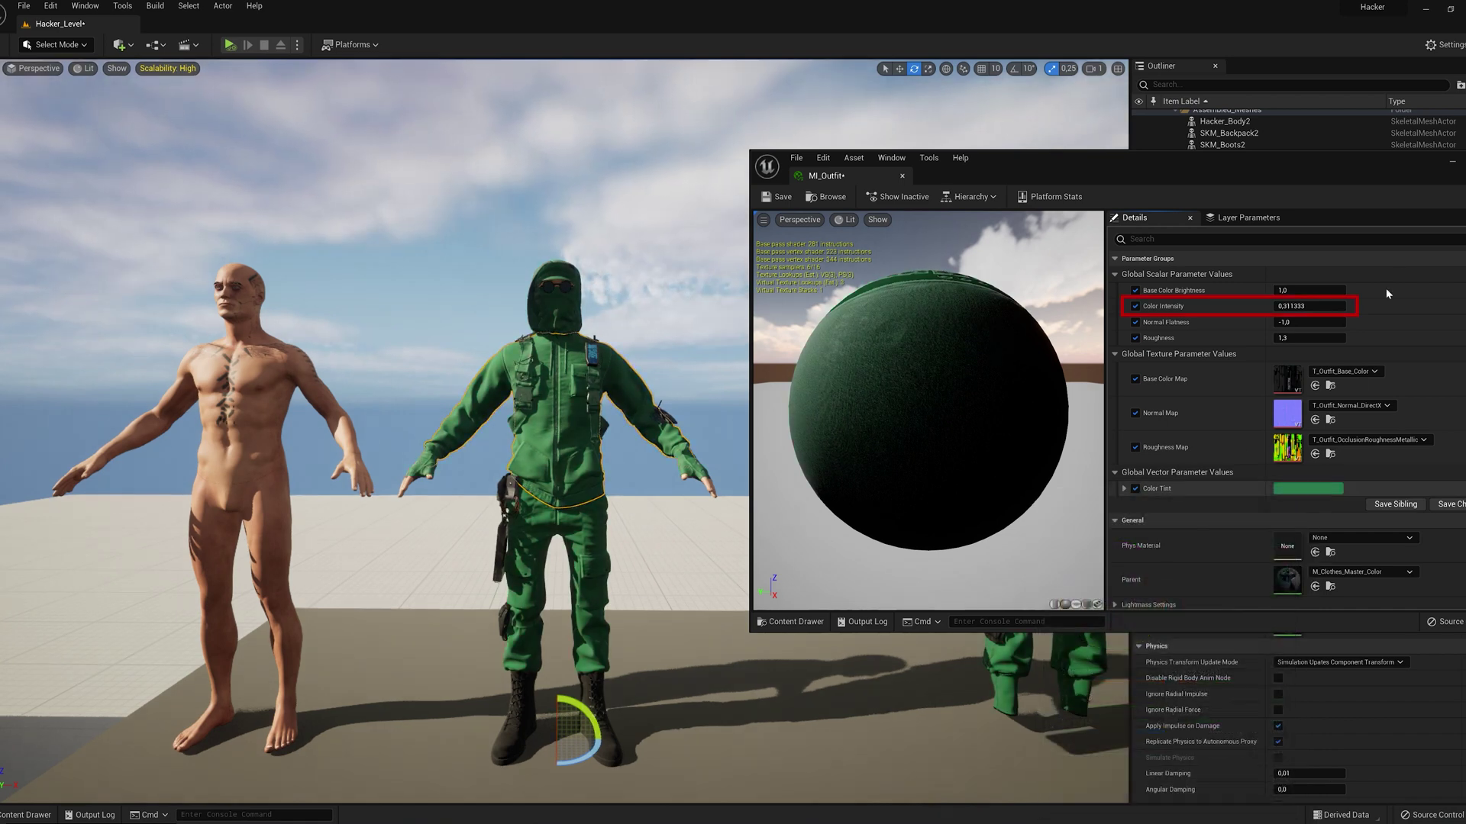
# - Set the Color Intensity of MI_Outfit to 0.098 and adjust its Roughness
pyautogui.moveTo(1303, 306); pyautogui.dragTo(1271, 306)
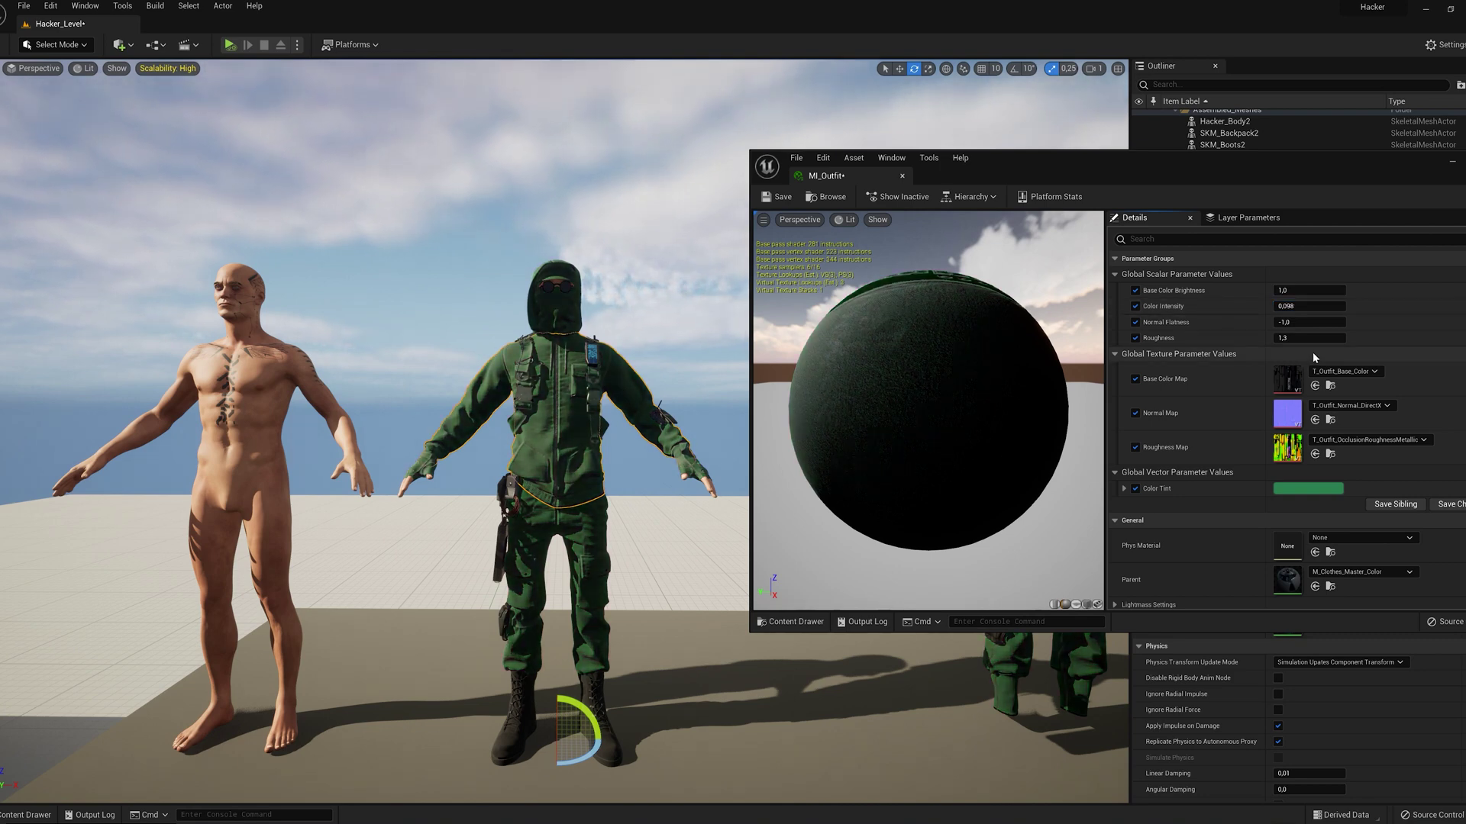
pyautogui.moveTo(1309, 337)
pyautogui.mouseDown()
pyautogui.moveTo(1286, 338)
pyautogui.moveTo(1306, 337)
pyautogui.mouseUp()
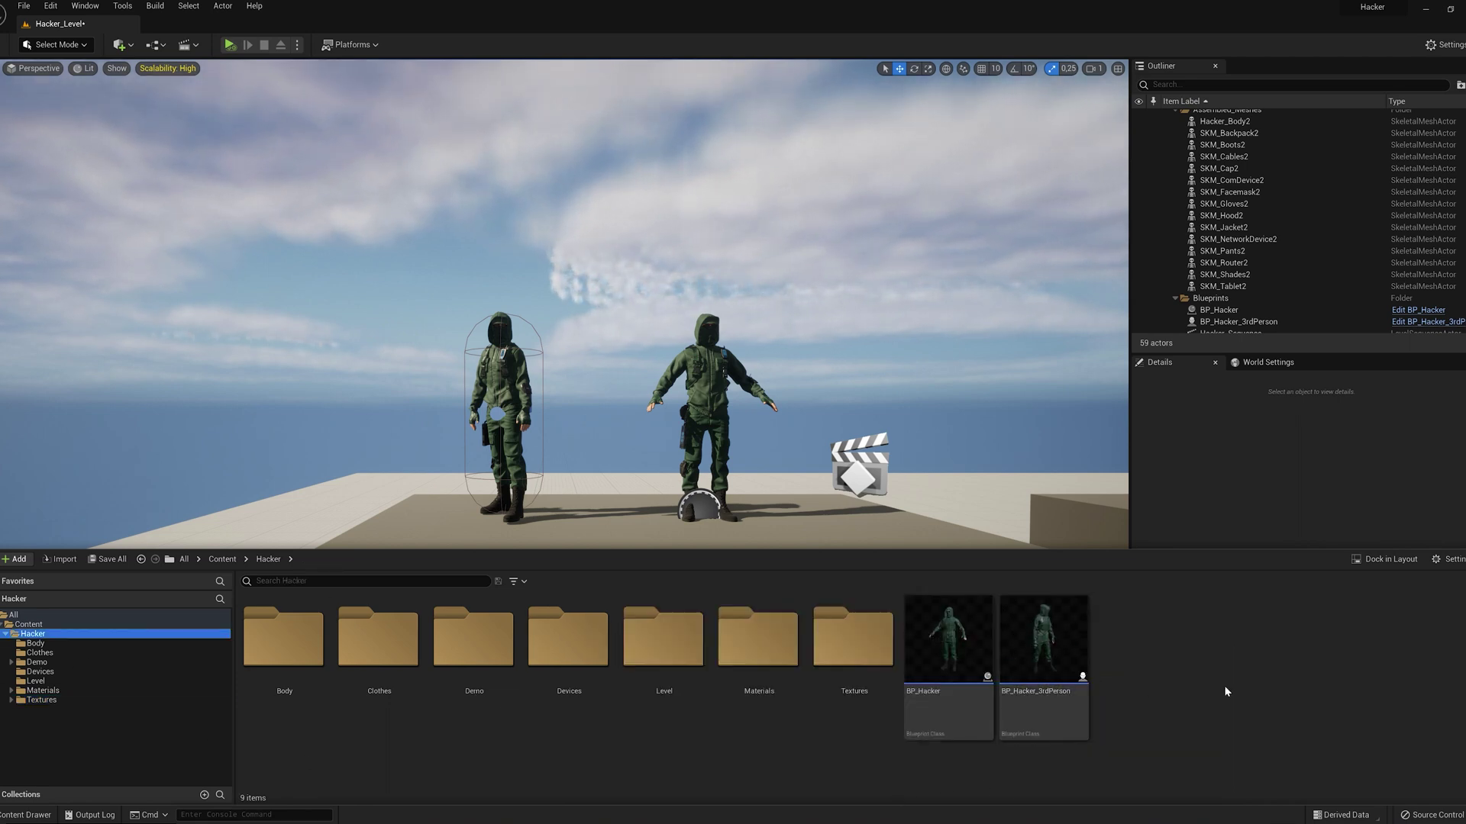
# - Set the project's Default GameMode to BP_ThirdPersonGameMode in the Maps & Modes project settings
pyautogui.click(821, 327)
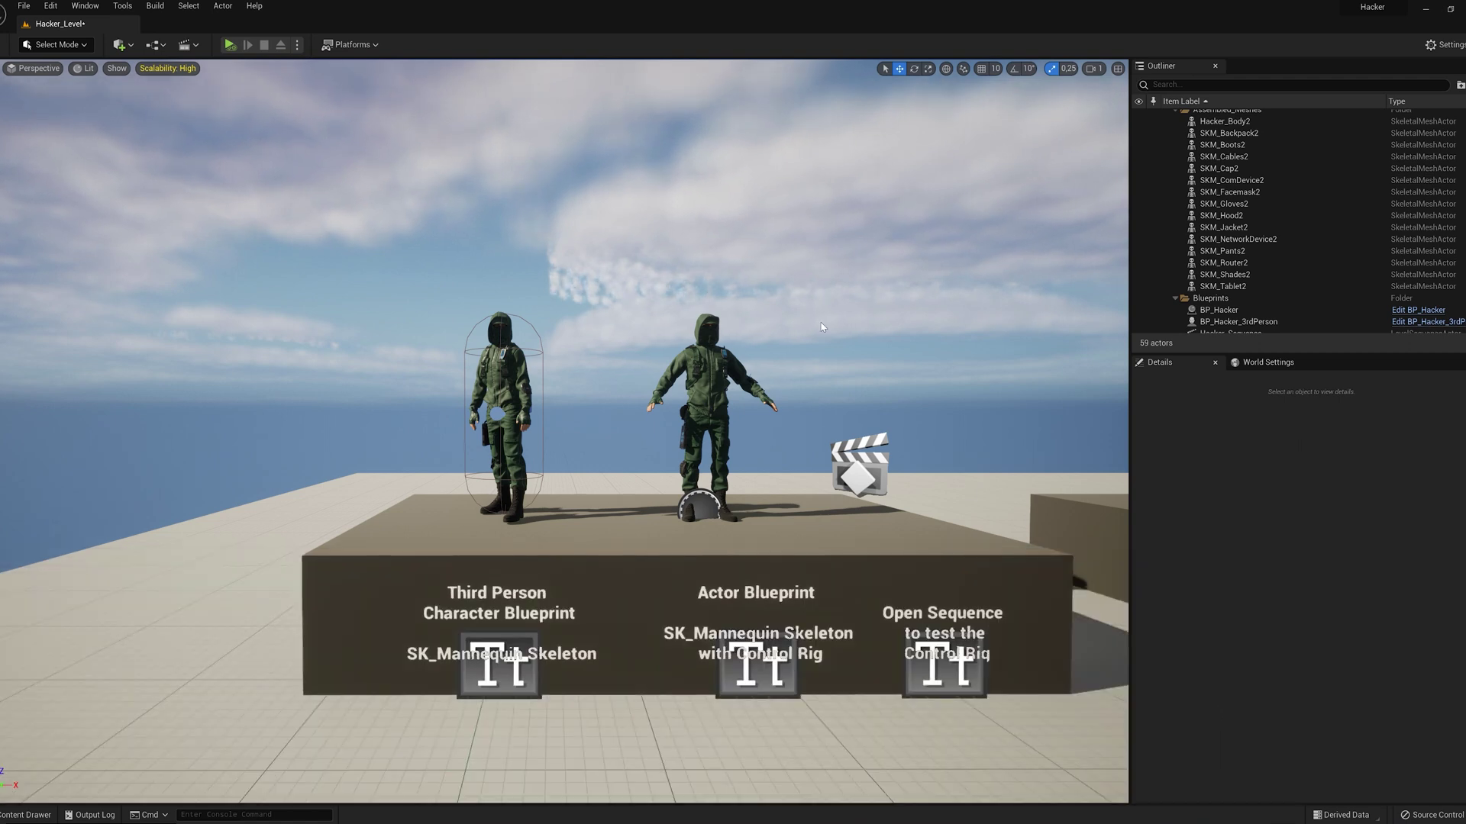
pyautogui.click(1455, 47)
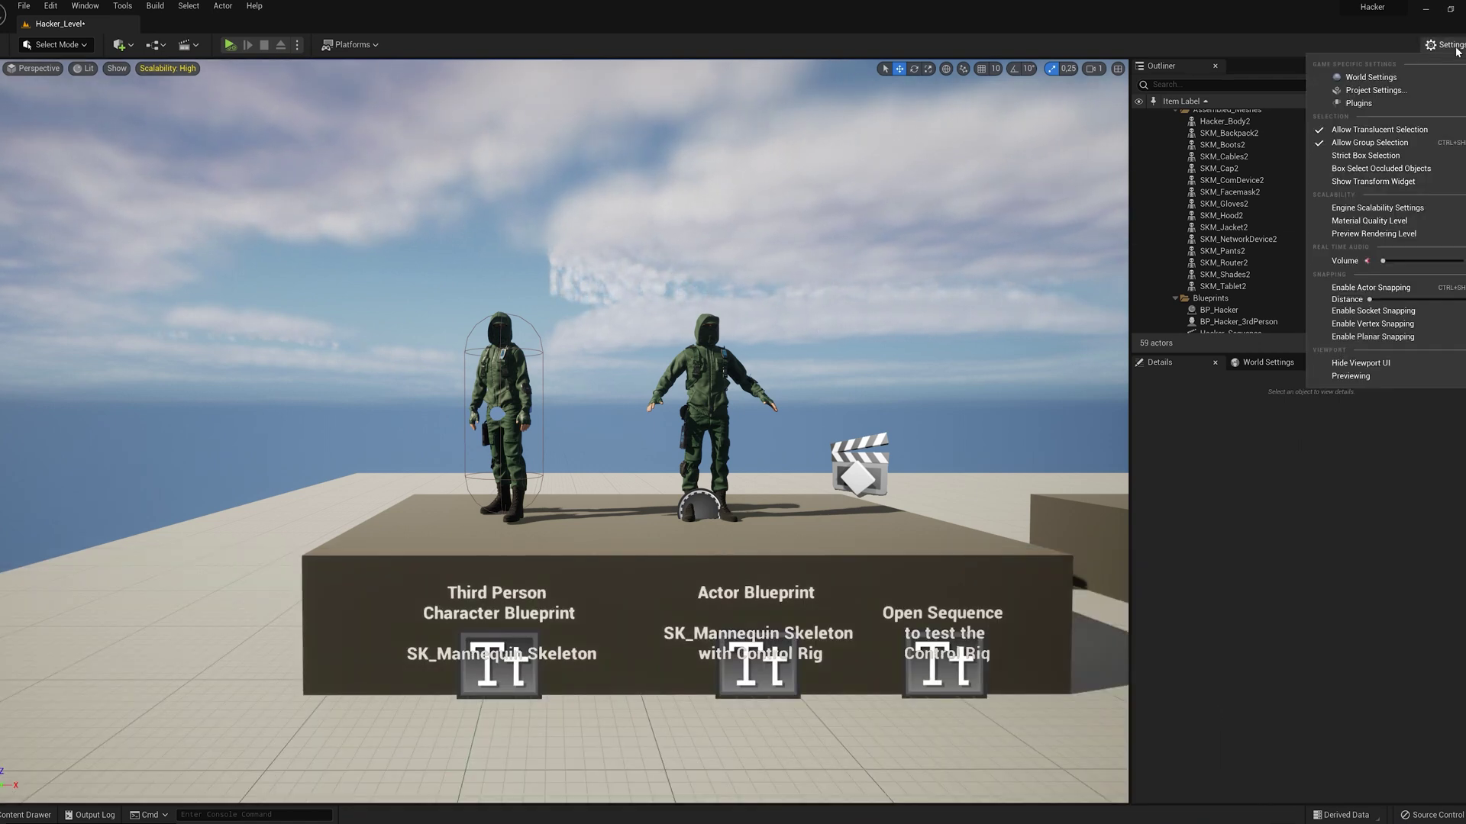
pyautogui.click(1372, 90)
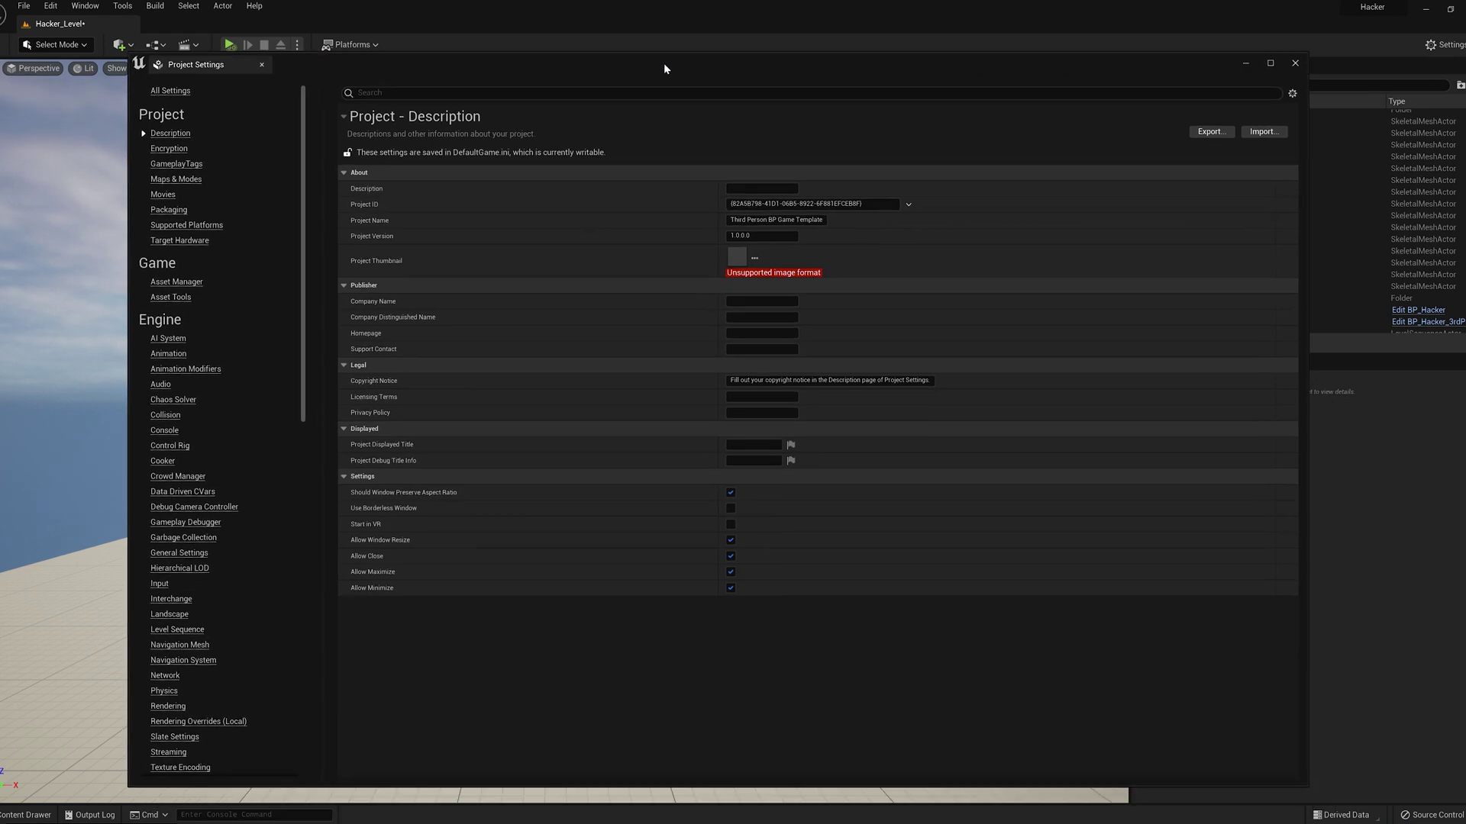
pyautogui.click(177, 180)
pyautogui.click(737, 189)
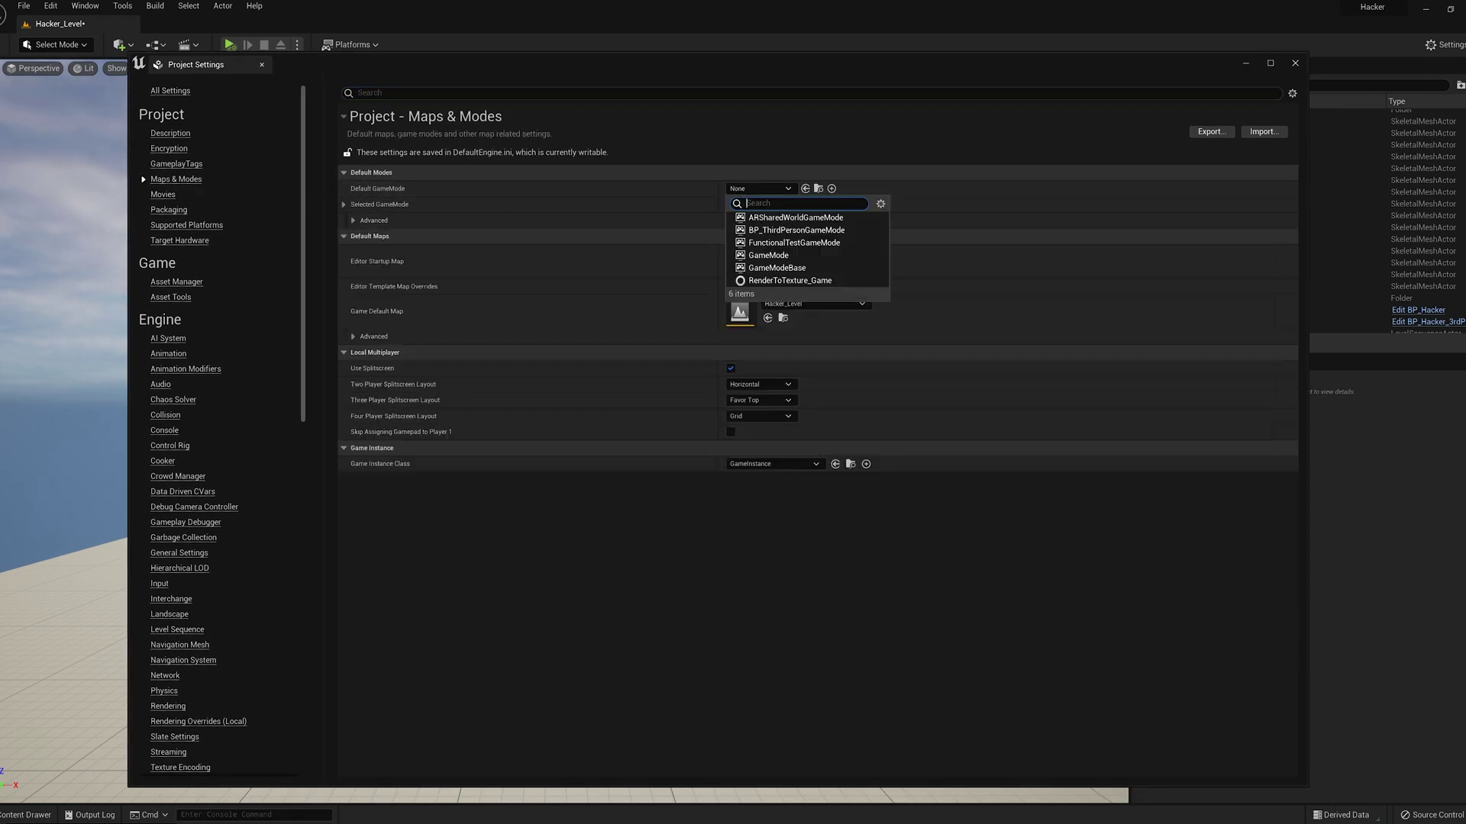
pyautogui.click(849, 229)
# - Set the selected game mode's Default Pawn Class to BP_Hacker_3rdPerson and close the Project Settings
pyautogui.click(343, 205)
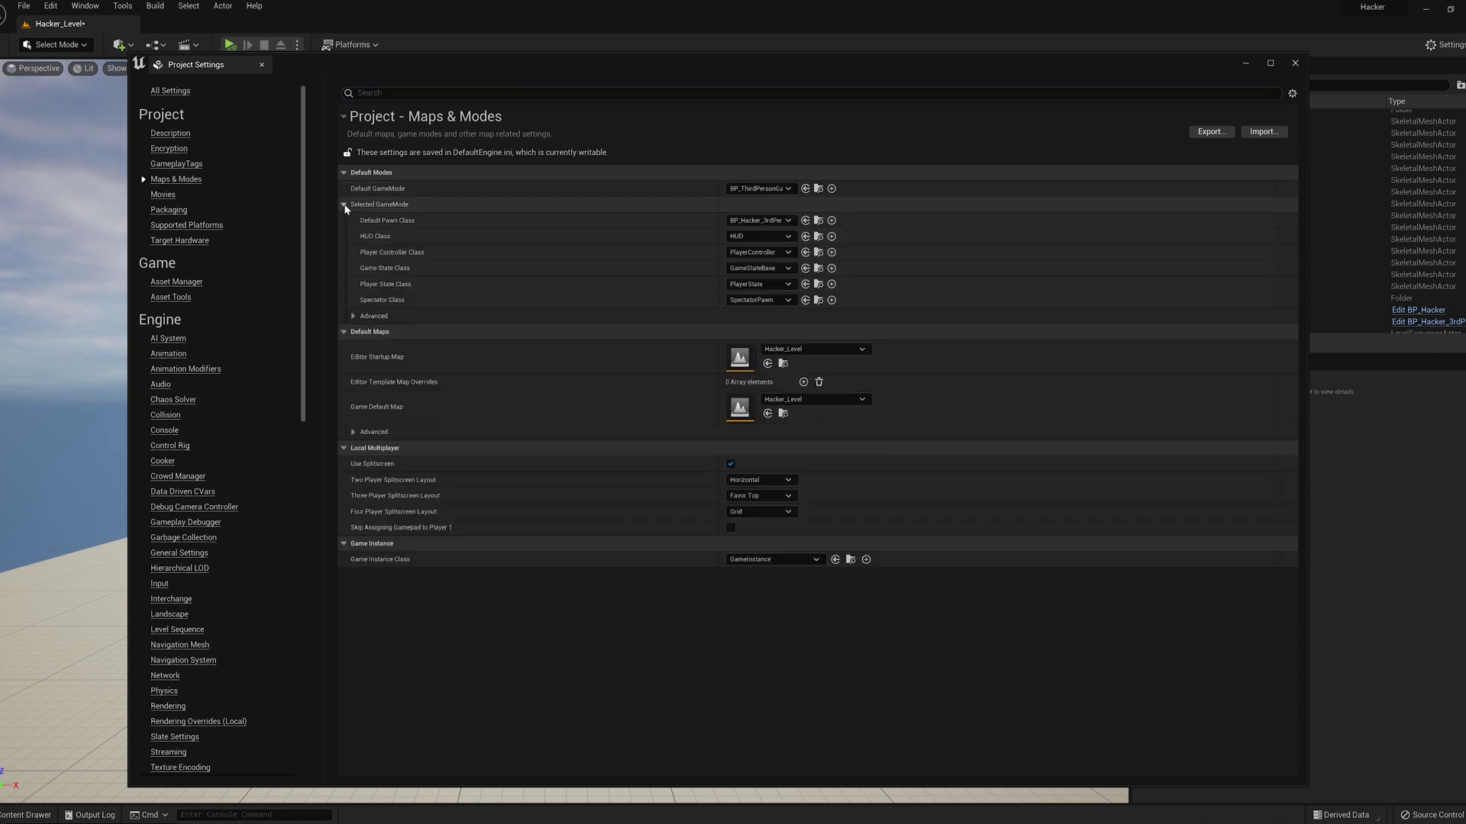
pyautogui.click(756, 220)
pyautogui.click(829, 275)
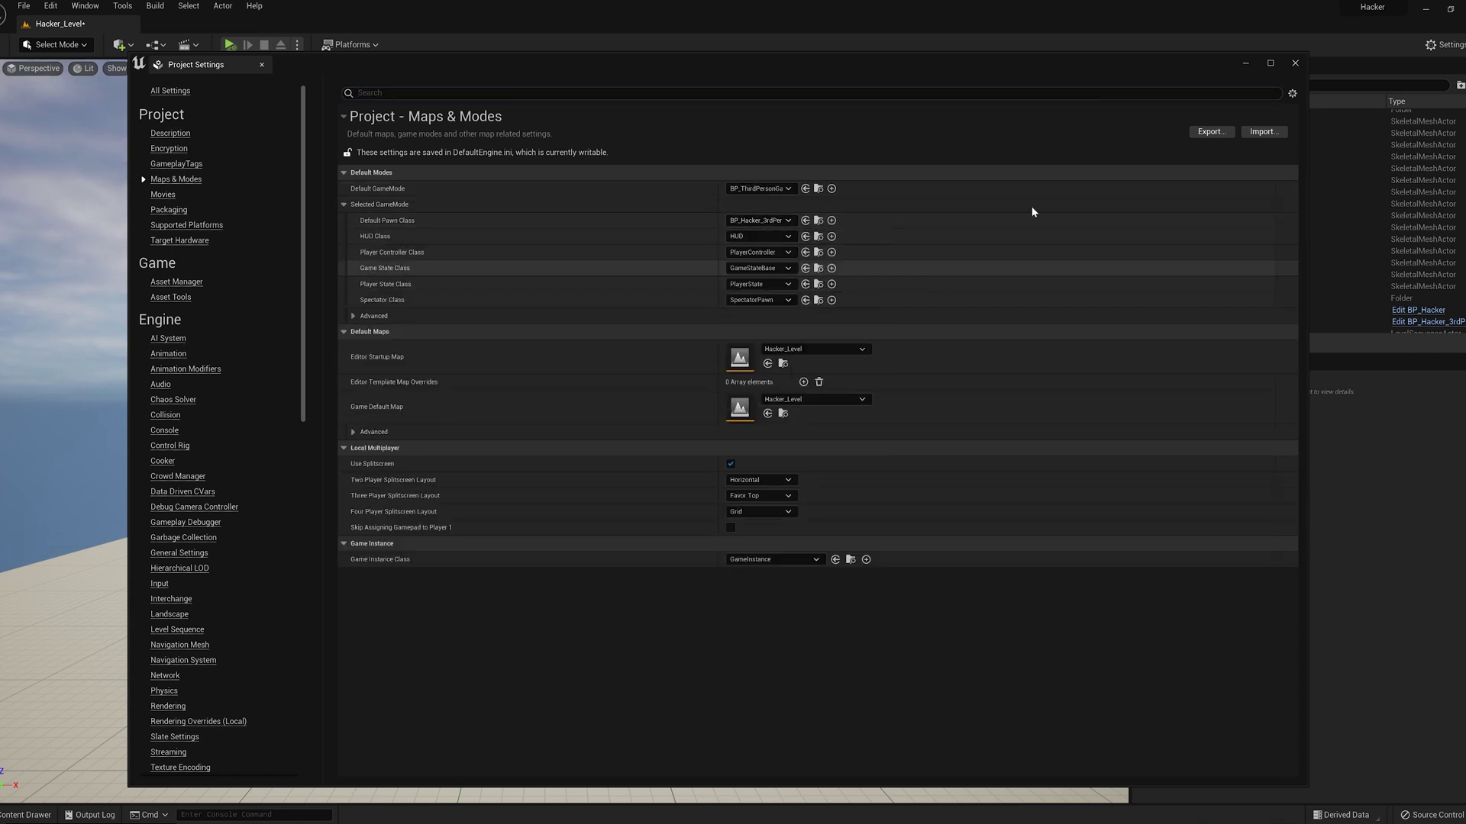
pyautogui.click(1294, 63)
# - Set the level's GameMode Override to BP_ThirdPersonGameMode in the World Settings
pyautogui.click(1267, 364)
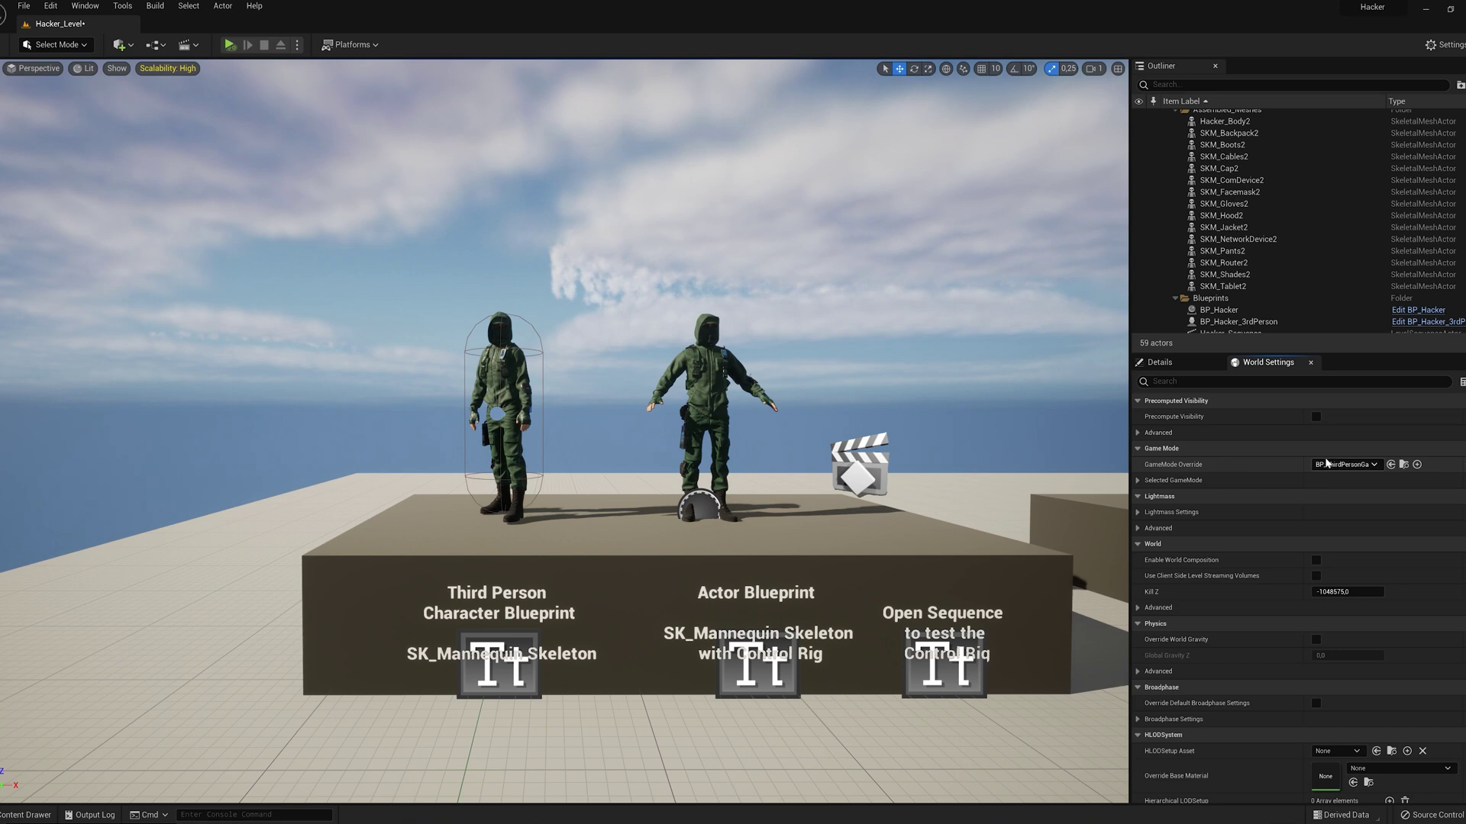
pyautogui.click(1332, 465)
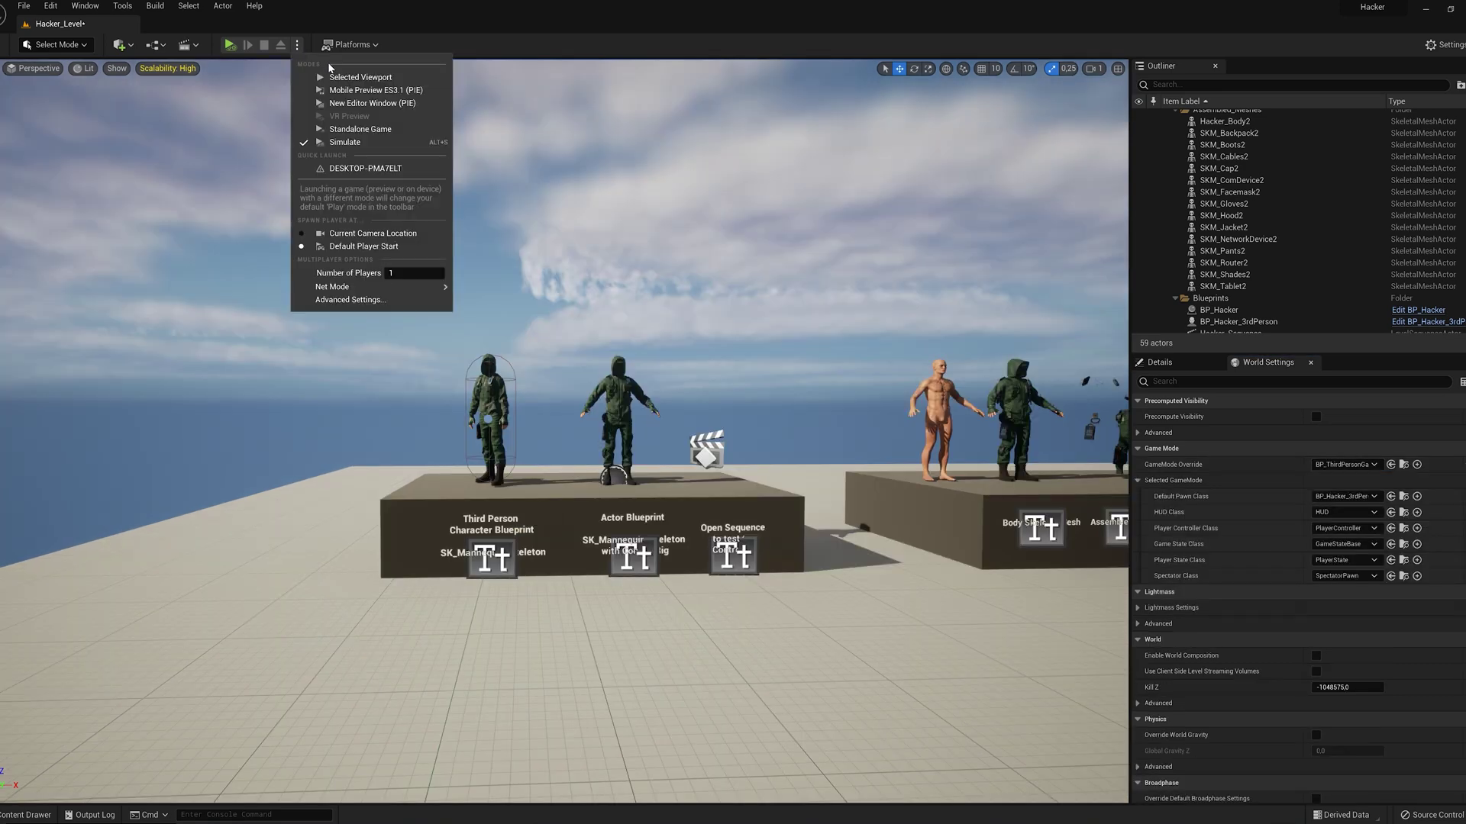
# - Play the level in the selected viewport and run the green-outfitted hacker character around to test the third-person controls
pyautogui.click(336, 78)
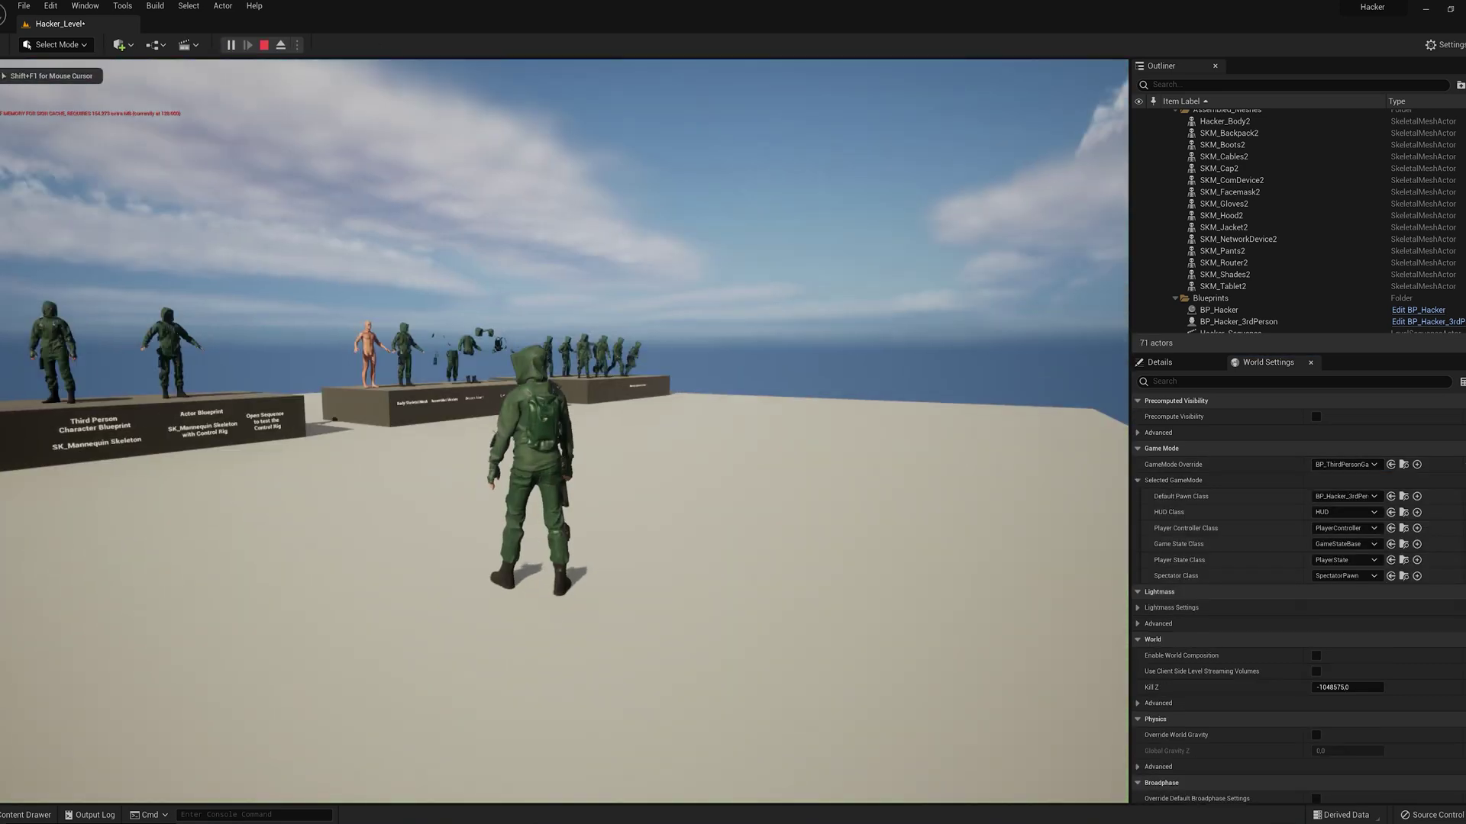
pyautogui.press('w')
pyautogui.press('d')
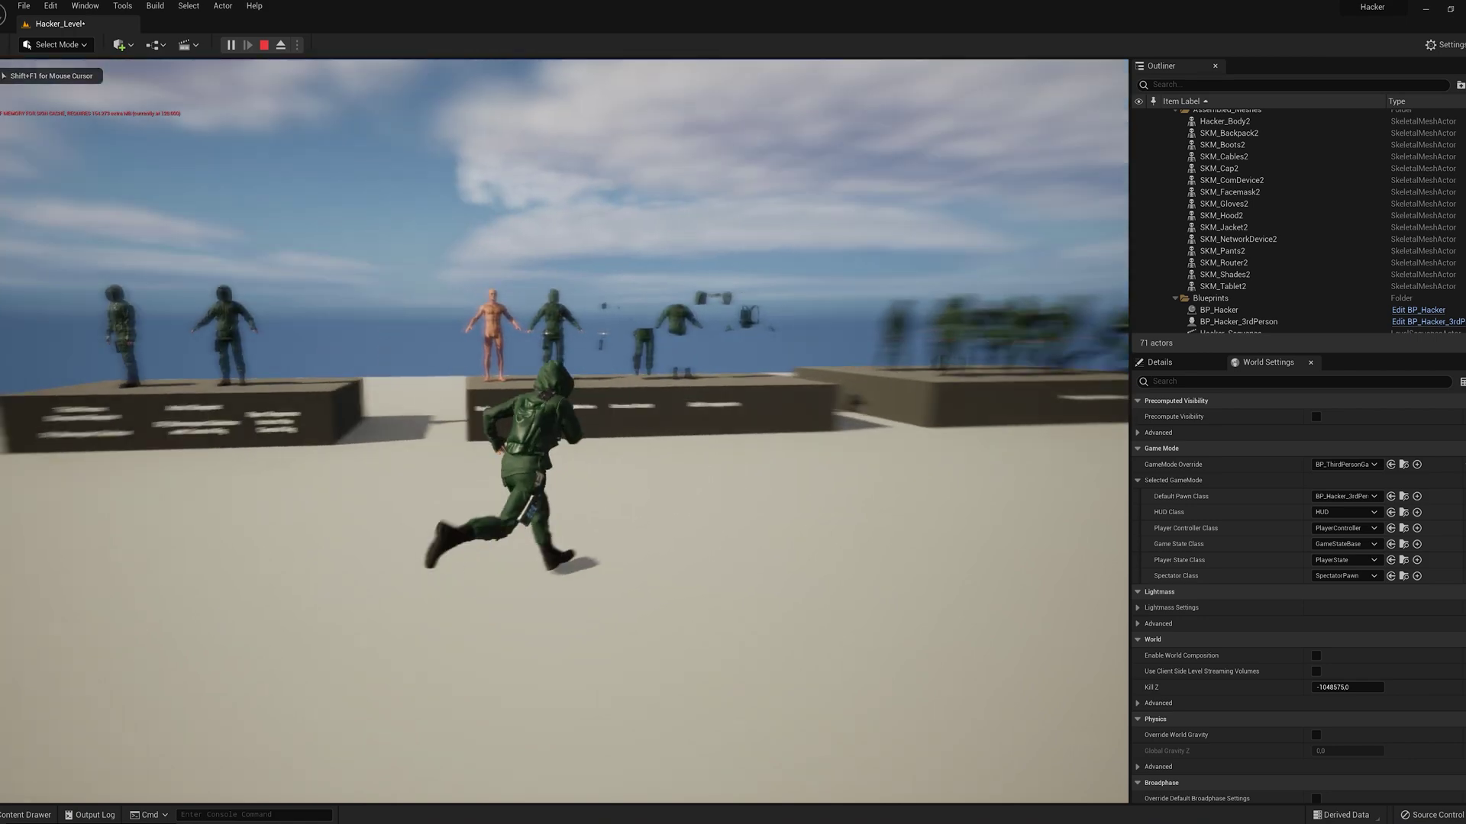
pyautogui.press('s')
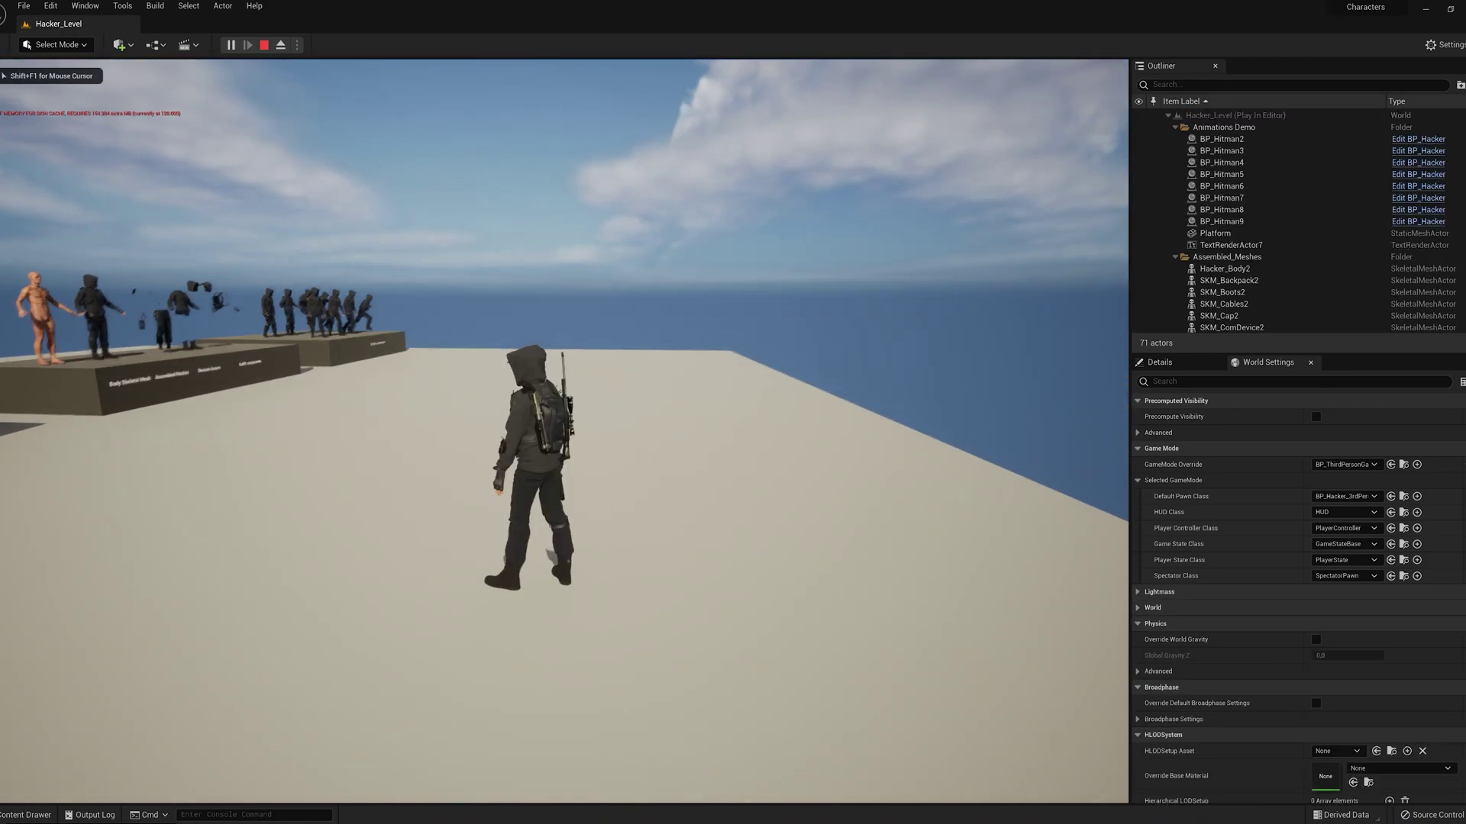
# - Test the movement of the black-outfitted hacker character carrying weapons on its back in the playing level
pyautogui.press('w')
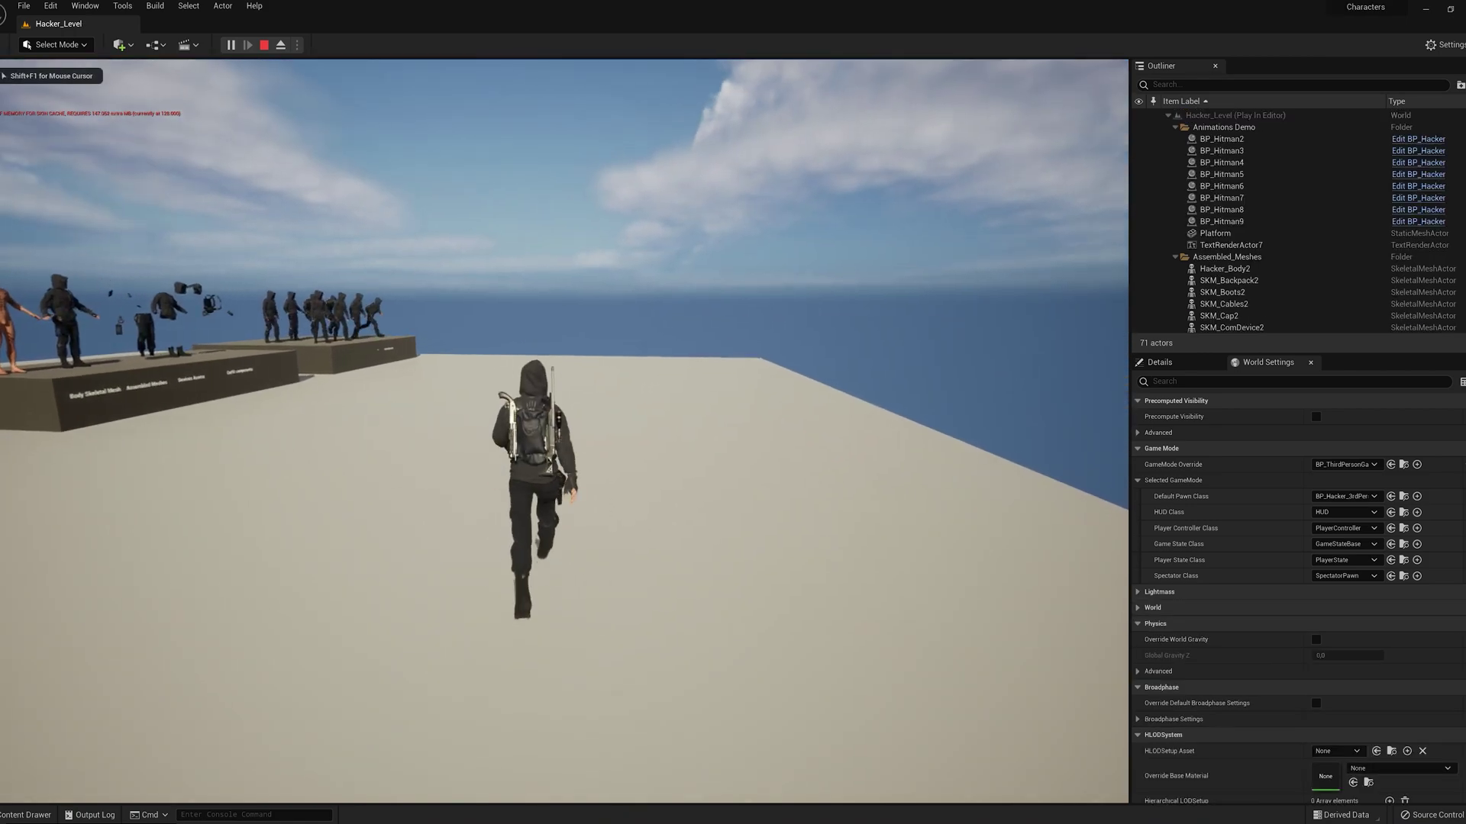
pyautogui.press('d')
pyautogui.press('a')
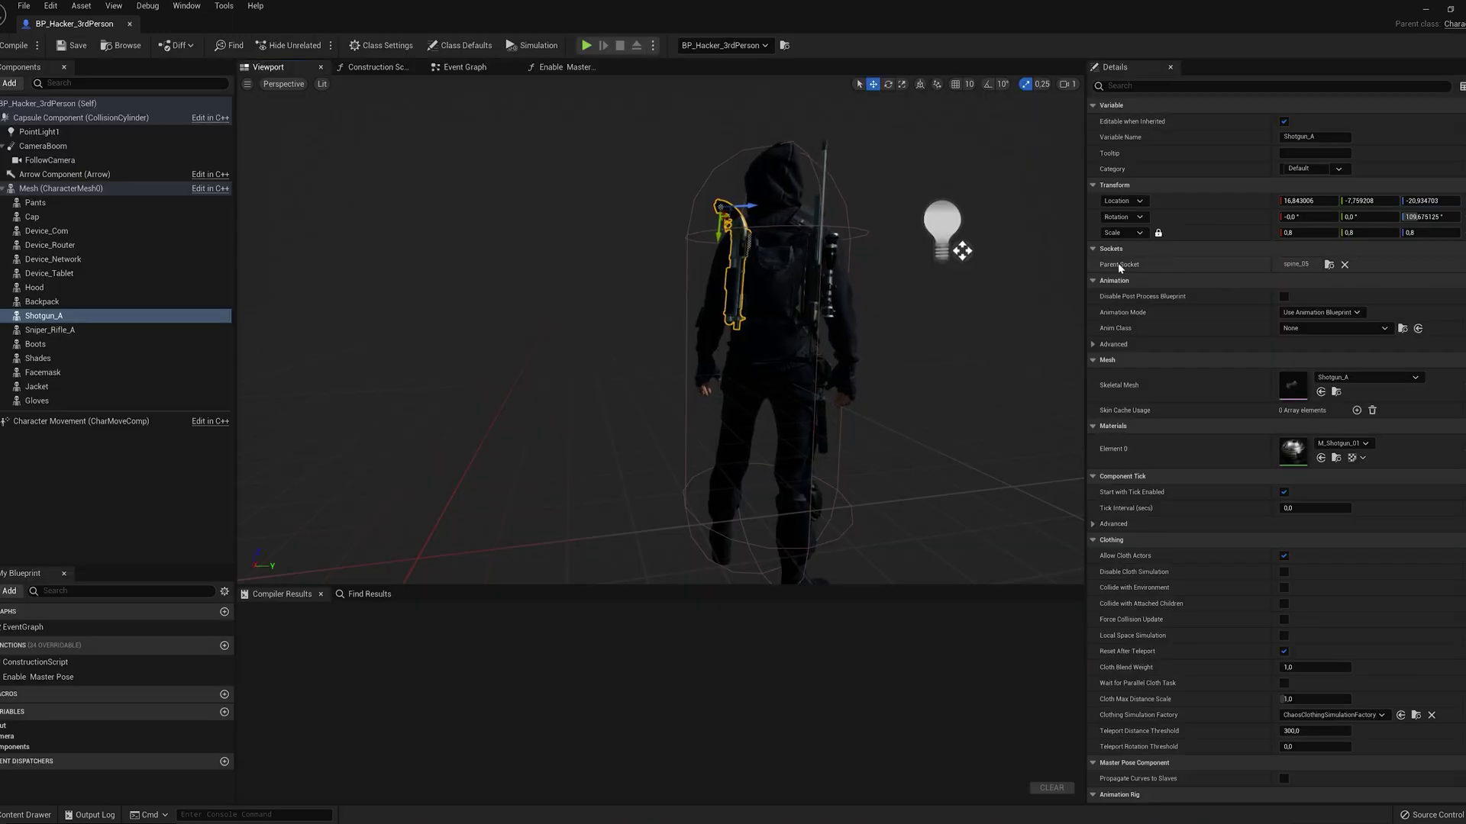
# - Attach the Shotgun_A component of BP_Hacker_3rdPerson to the spine_05 parent socket and check its placement on the back
pyautogui.click(1329, 265)
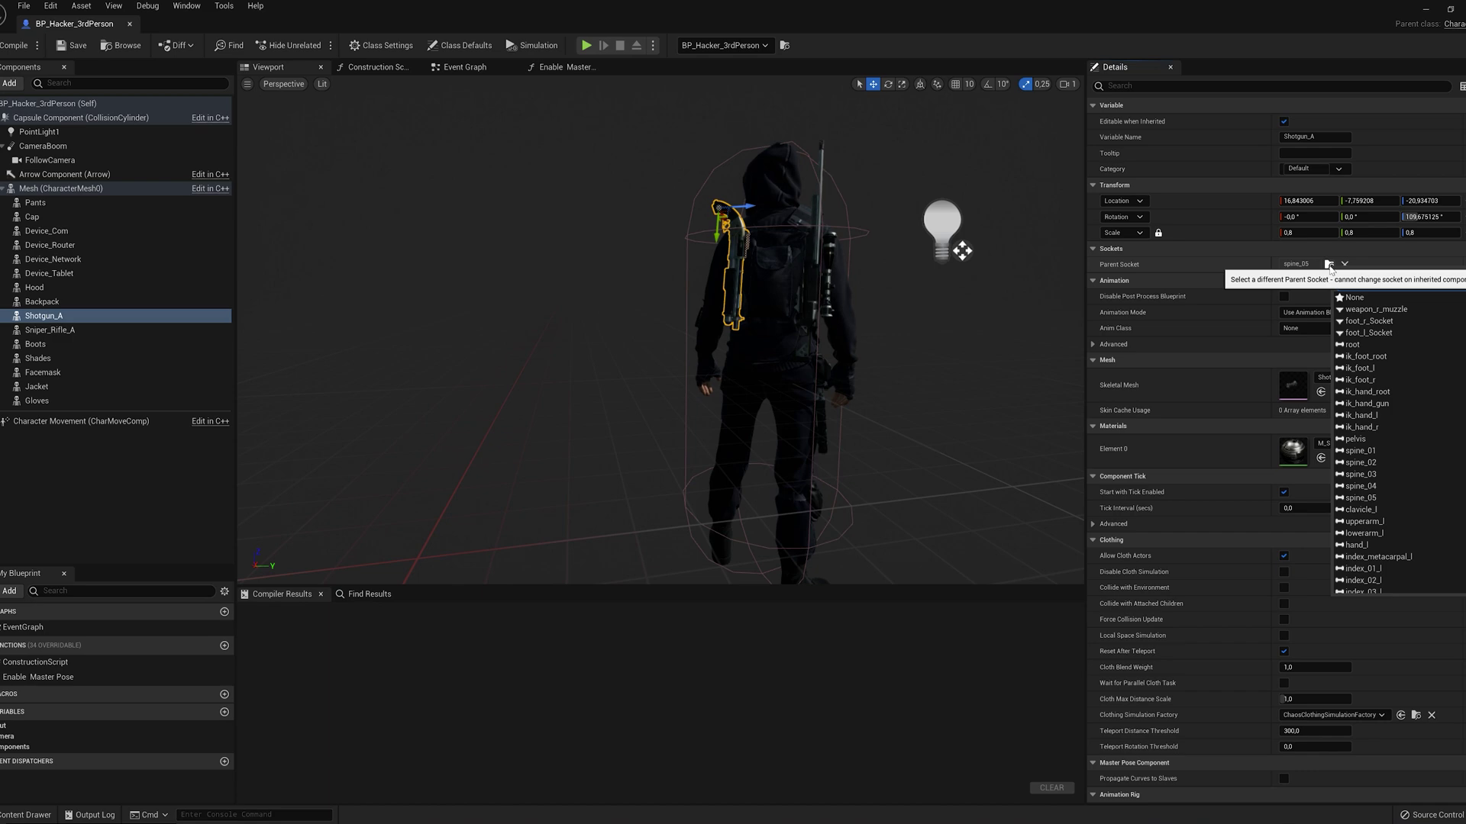
pyautogui.click(1370, 500)
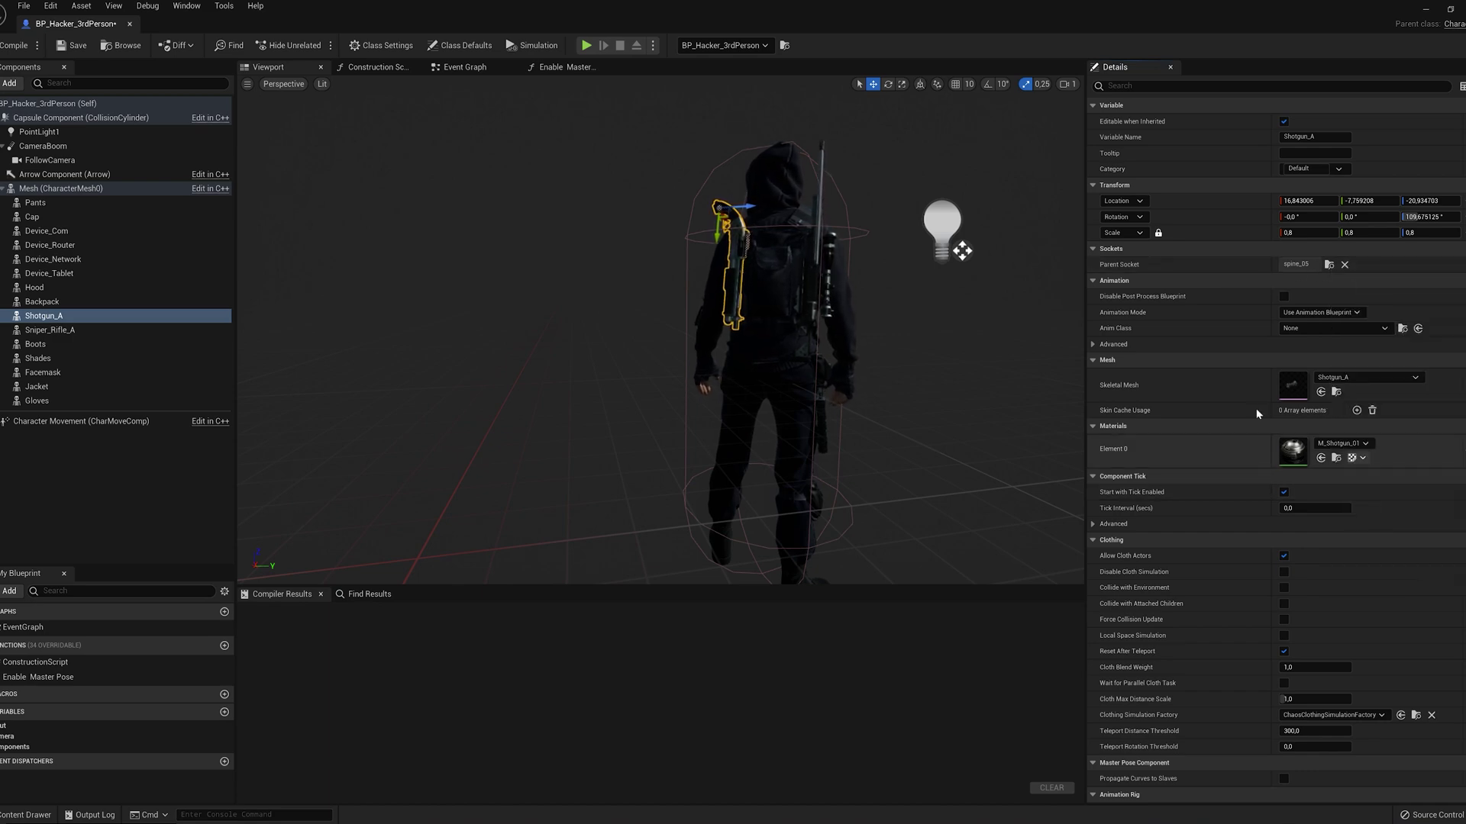
pyautogui.moveTo(808, 353); pyautogui.dragTo(755, 357, button='right')
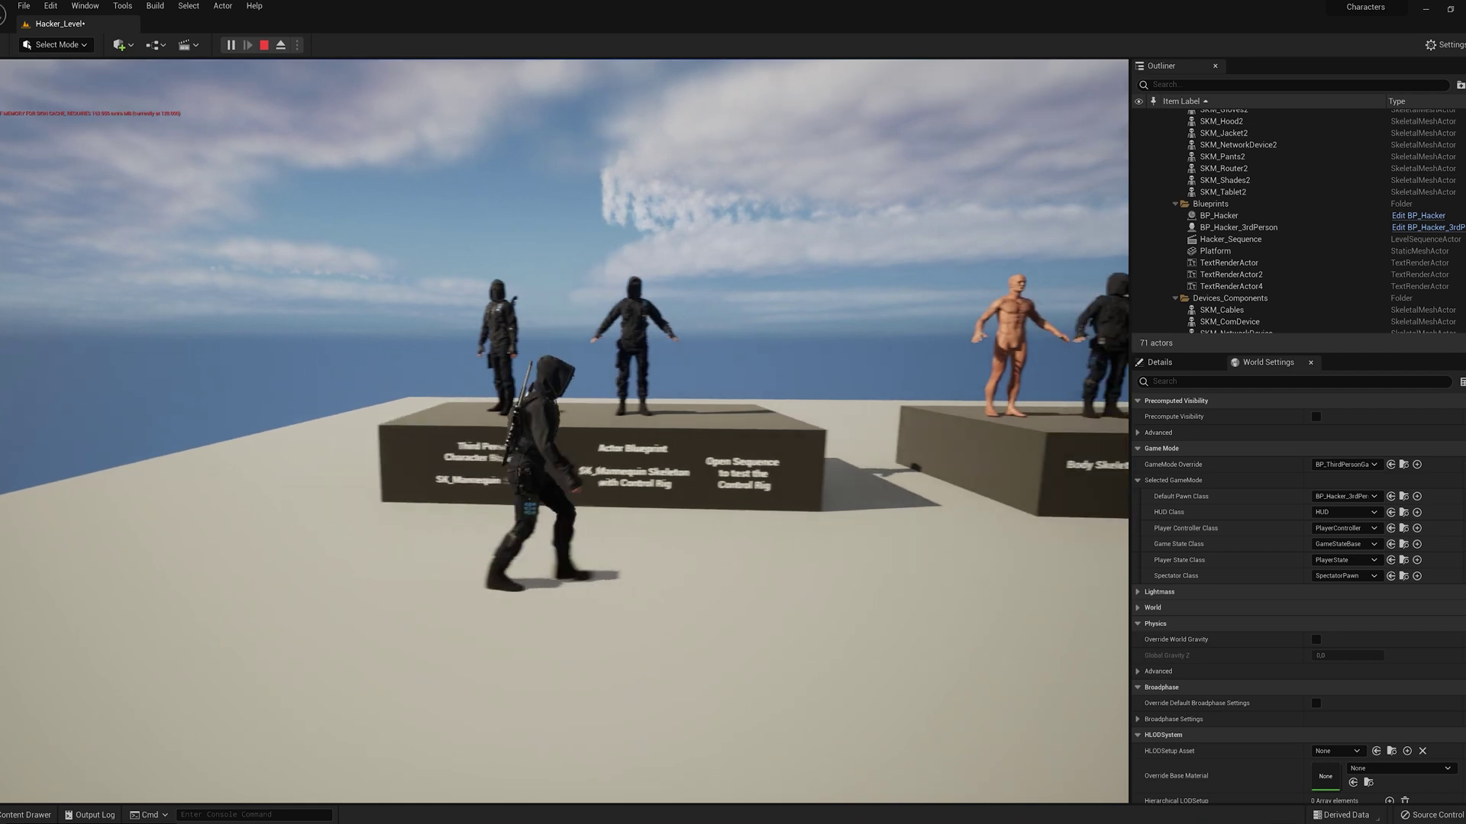
# - Run the armed hacker character past the display platforms to the mannequin animations demo in the playing level
pyautogui.press('d')
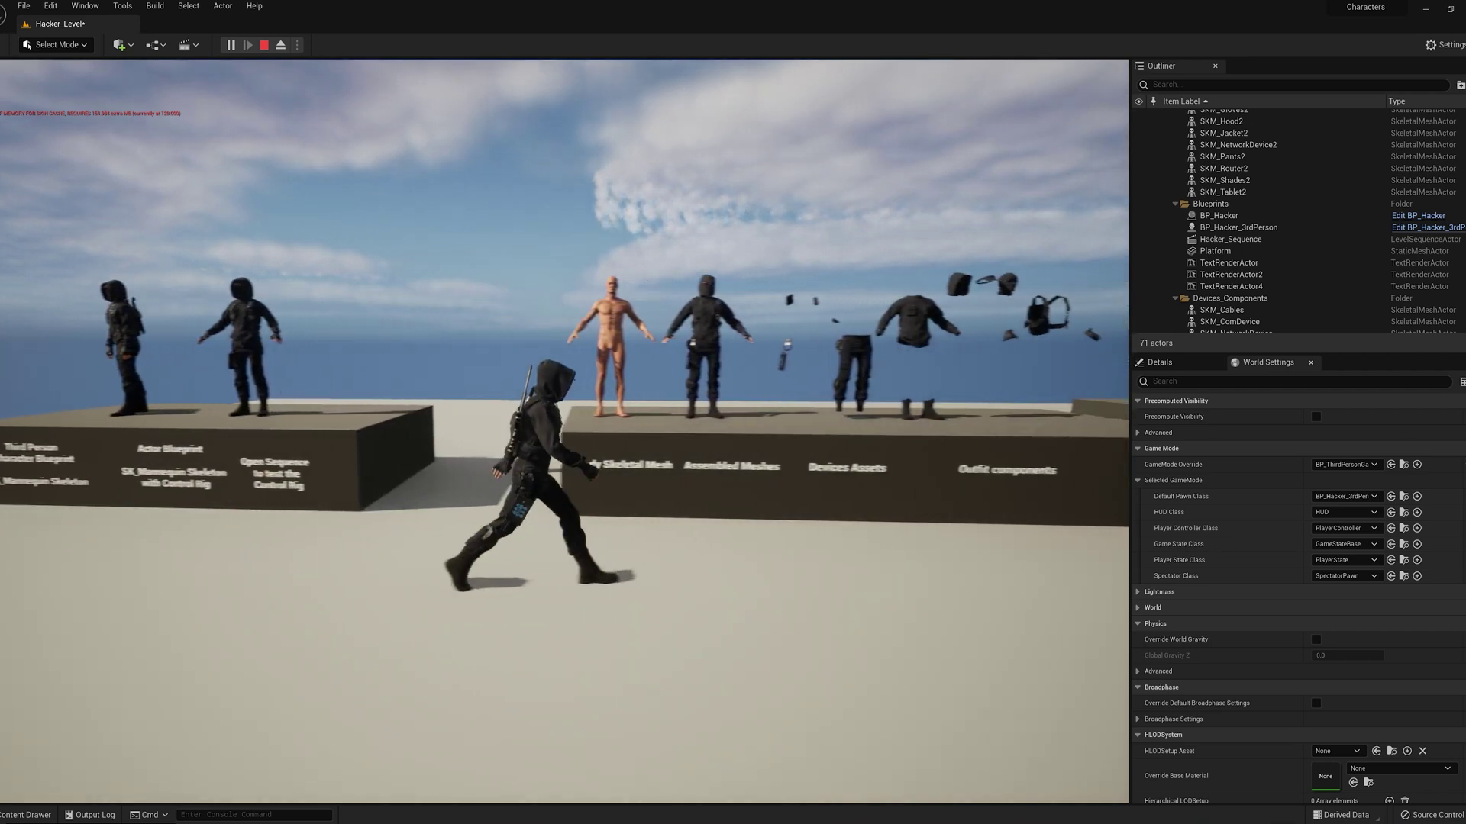
pyautogui.press('d')
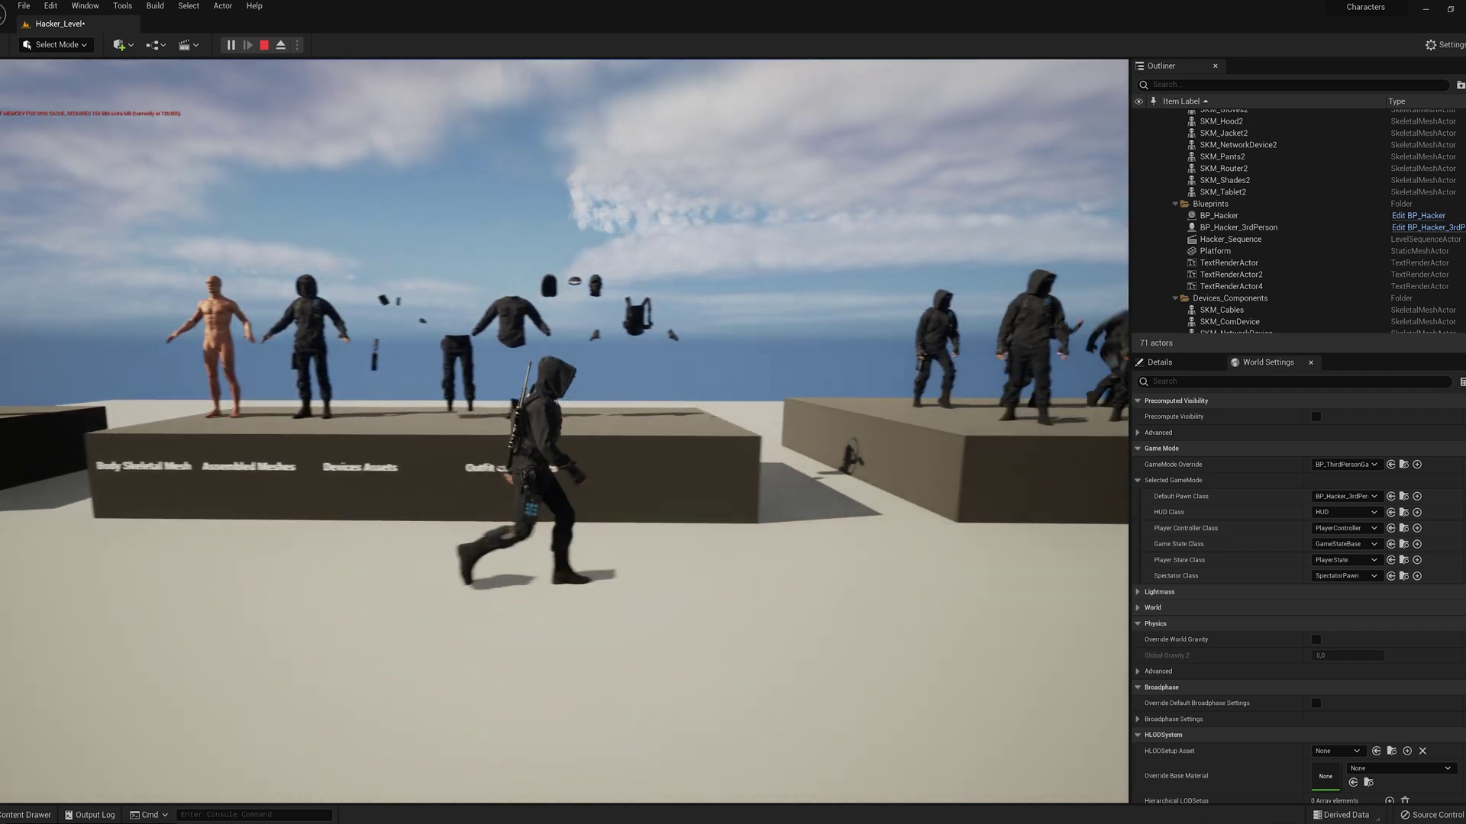
pyautogui.press('d')
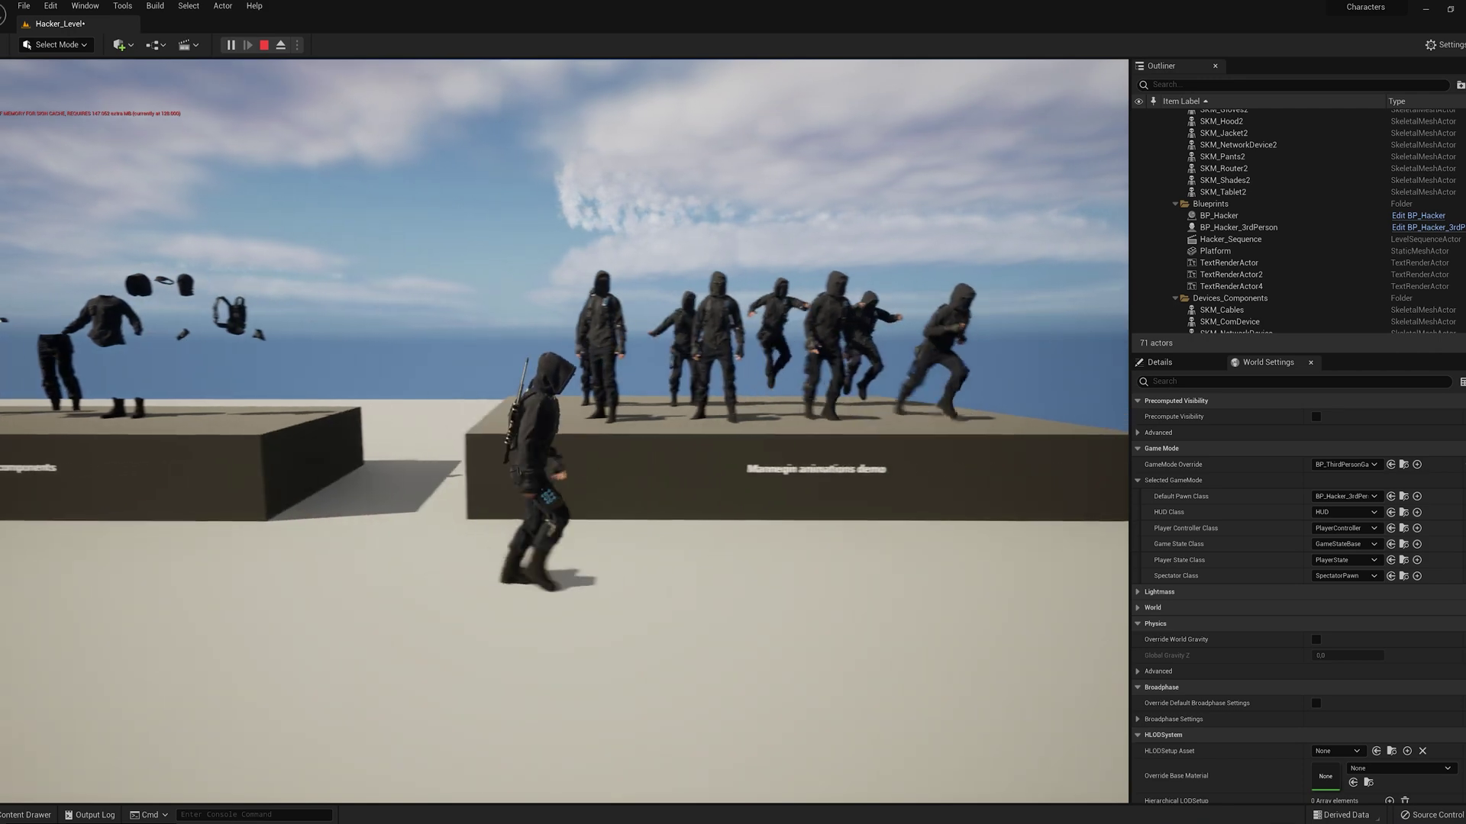
pyautogui.press('d')
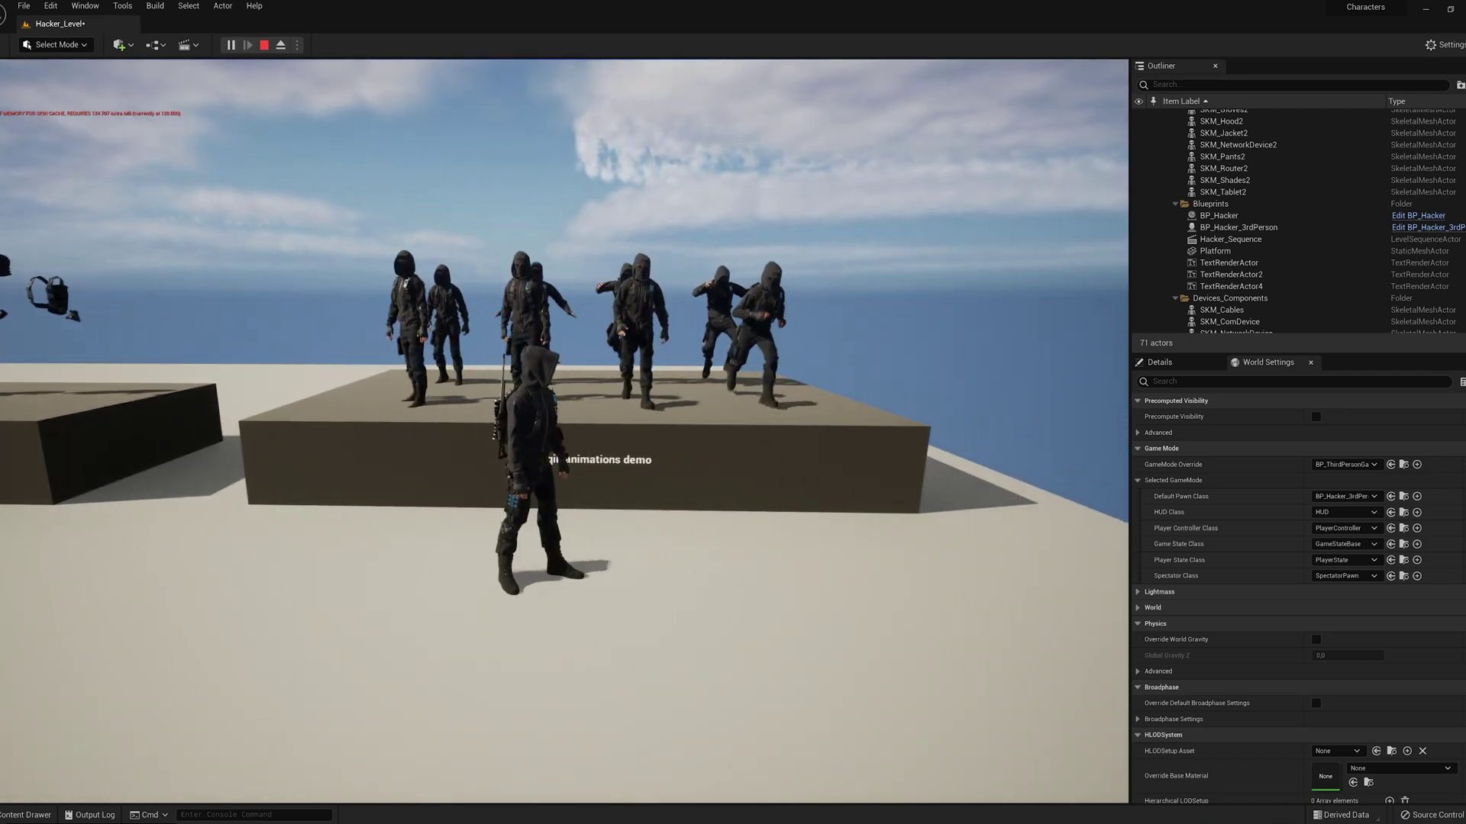